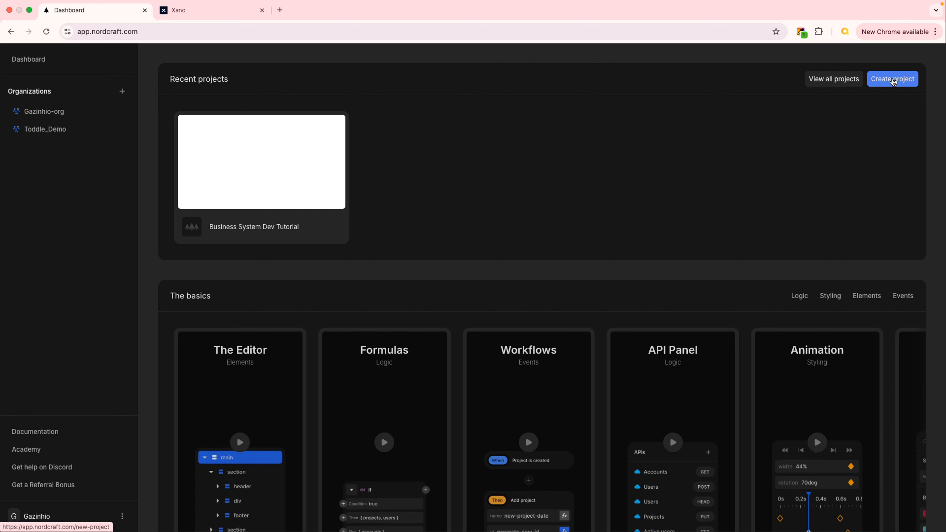
- Create a public project from the blank template, named App Demo with the project id nccappdemo
left_click(891, 79)
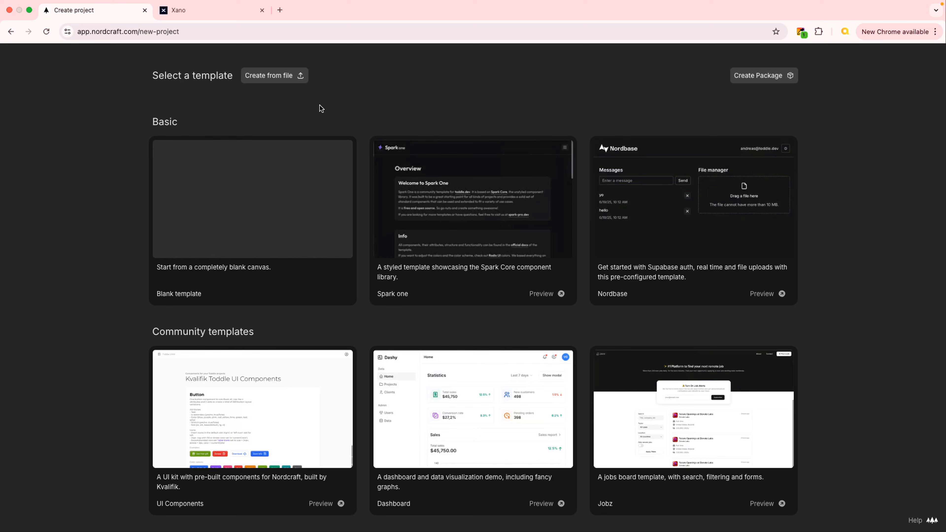
mouse_move(274, 201)
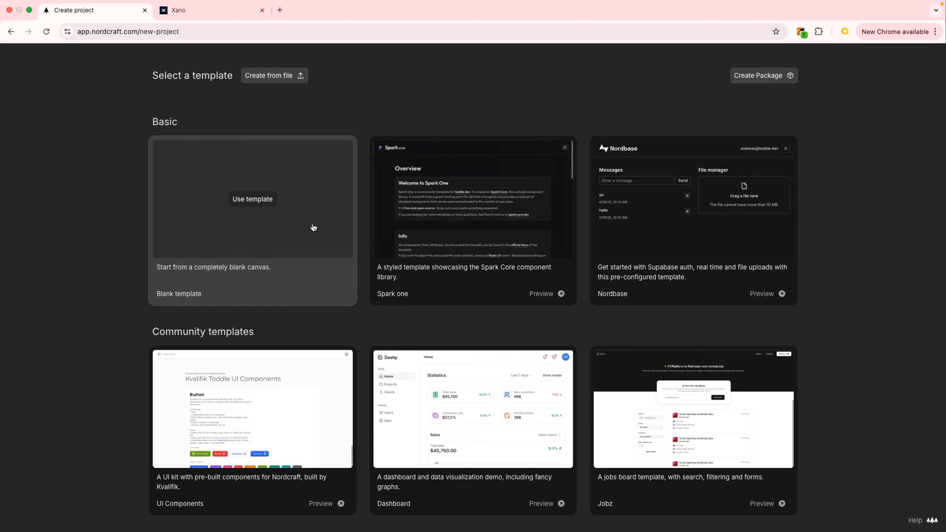
left_click(301, 218)
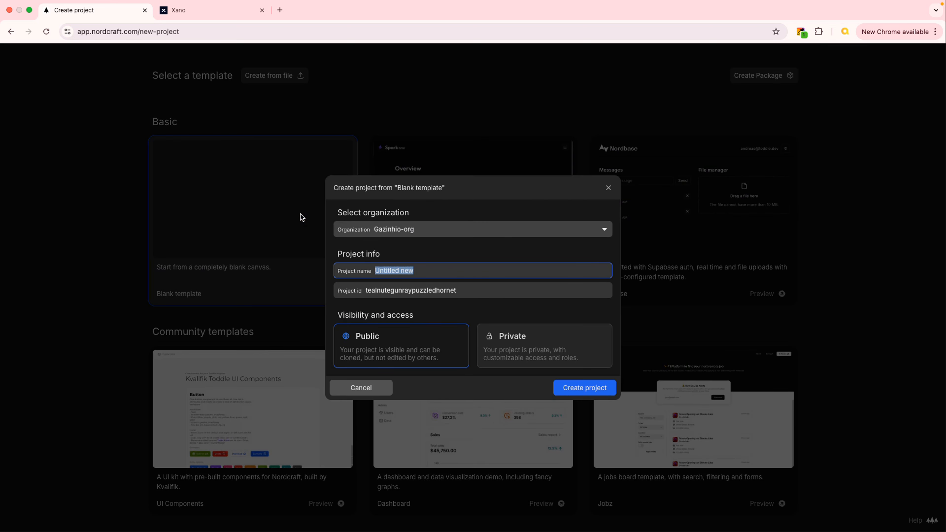
key("BackSpace")
type("App Demo")
key("Tab")
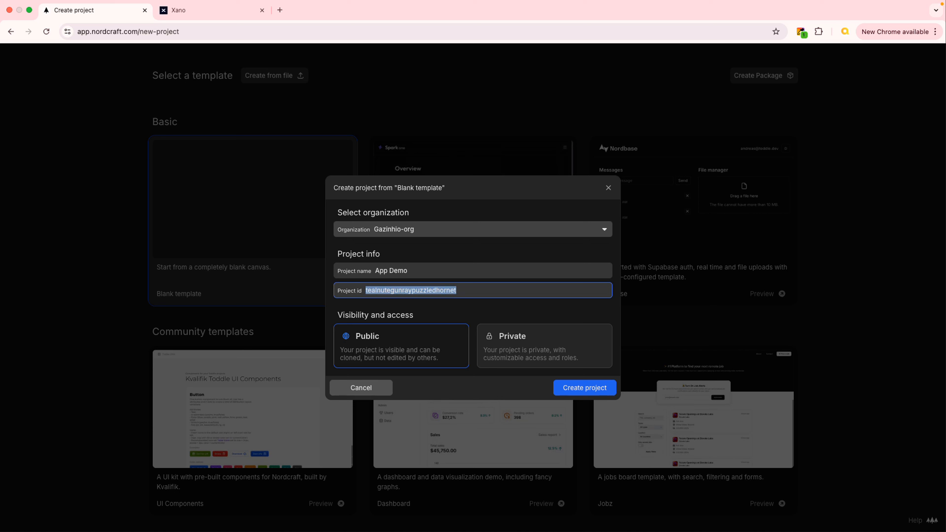
type("ncc")
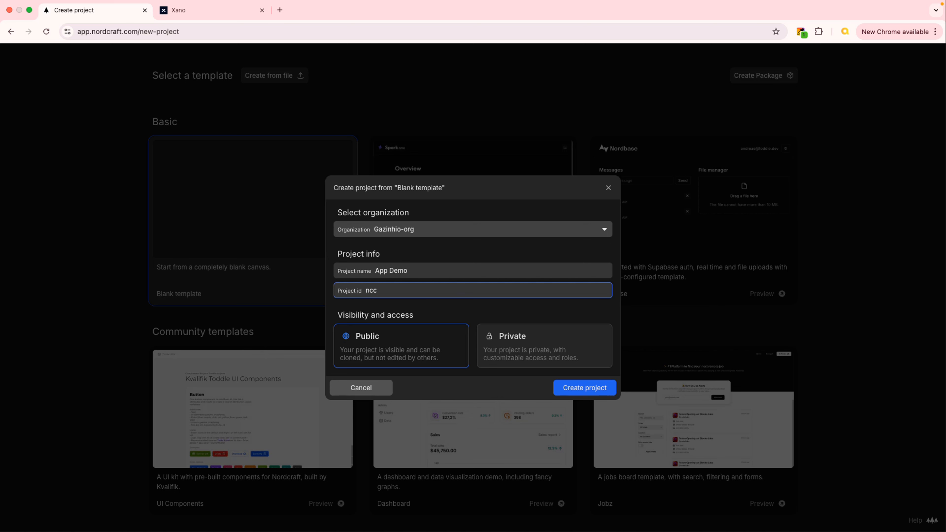
type("appdemo")
left_click(429, 340)
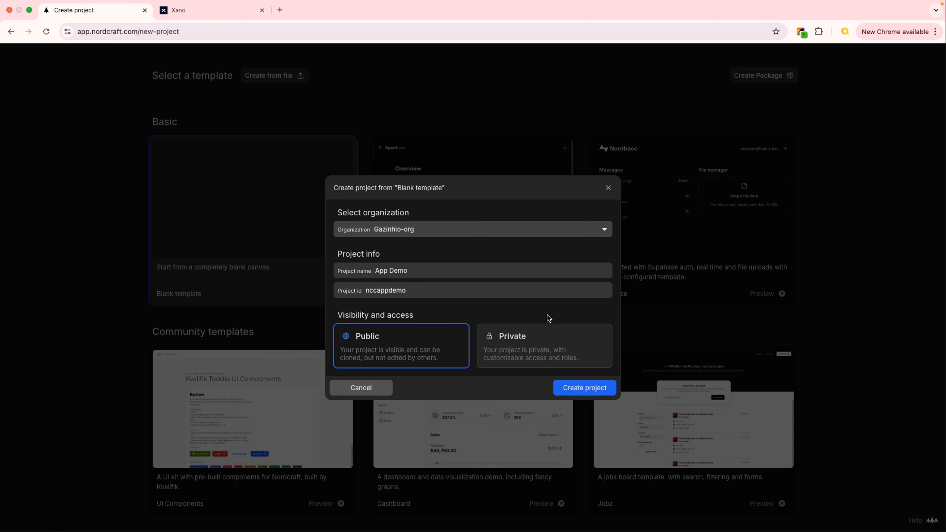
left_click(584, 388)
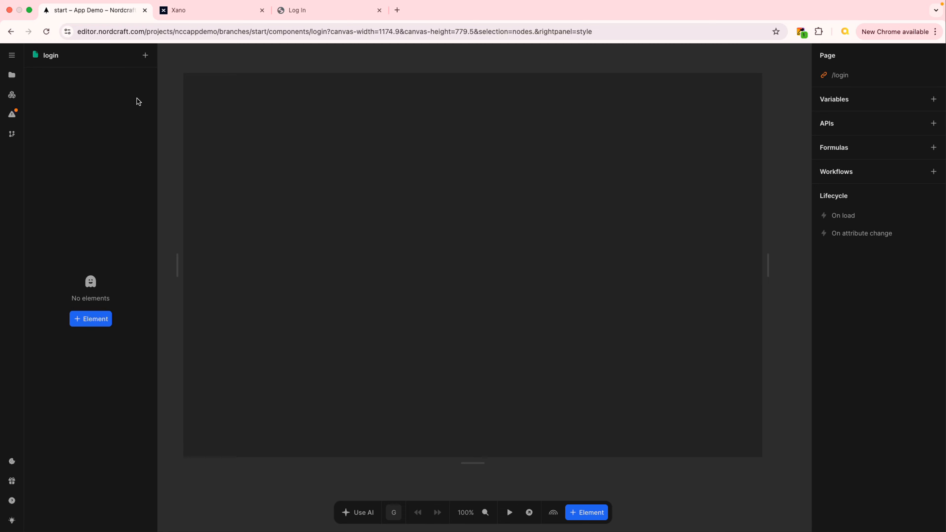
- Add a div element to the empty login page and resize the canvas to about 822 by 748 px
left_click(83, 321)
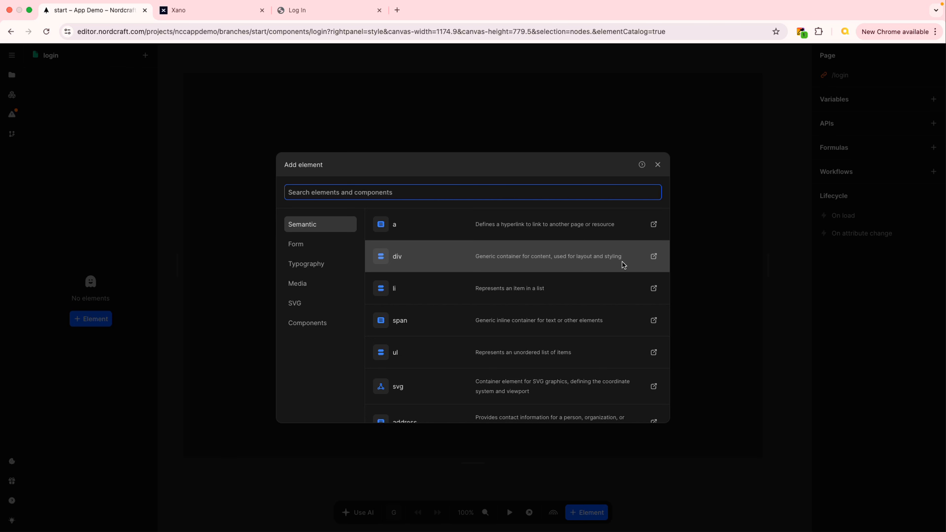
left_click(422, 256)
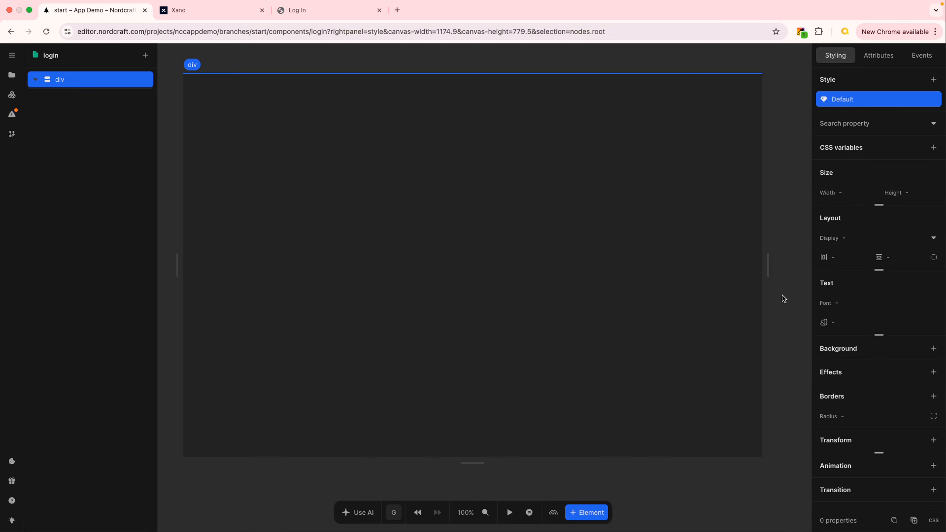
left_click_drag(766, 263, 678, 284)
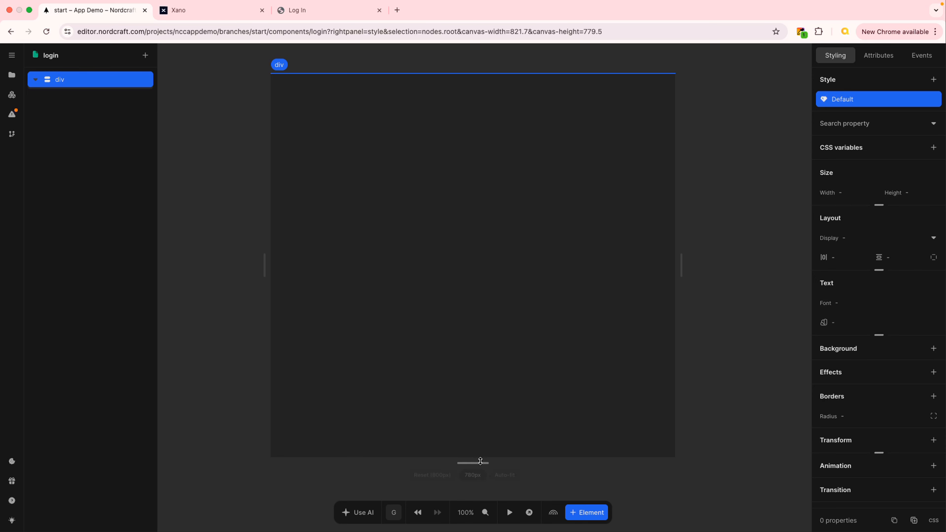
left_click_drag(475, 463, 522, 443)
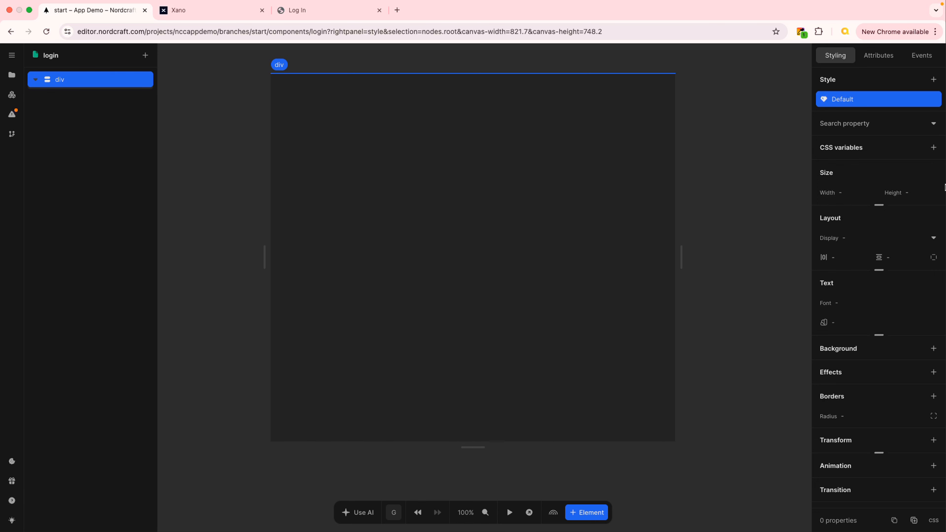
- Set the div's height and width to 100% and widen the canvas to about 850 px
left_click(918, 193)
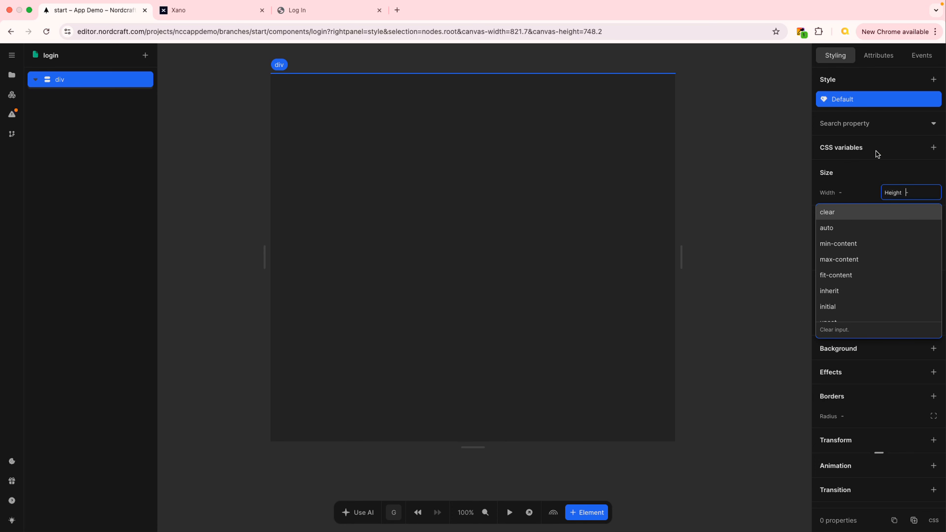
type("100")
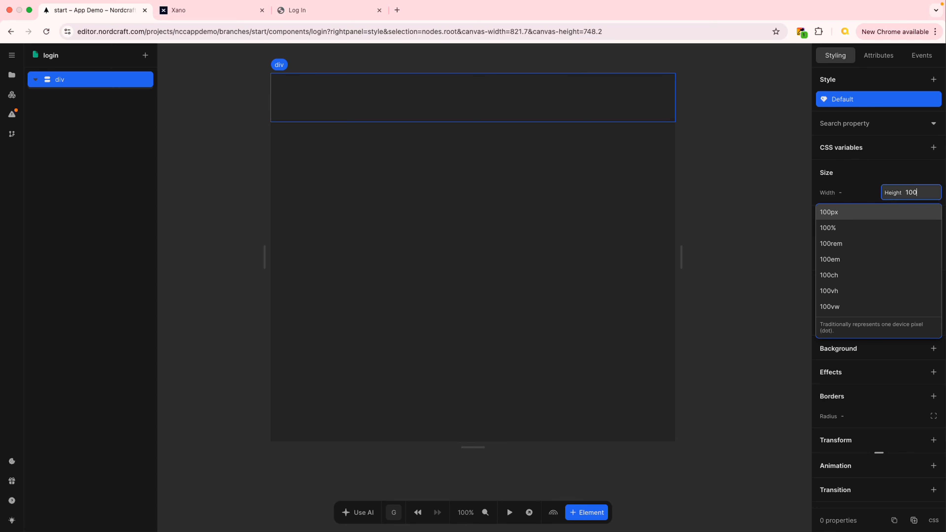
type("%")
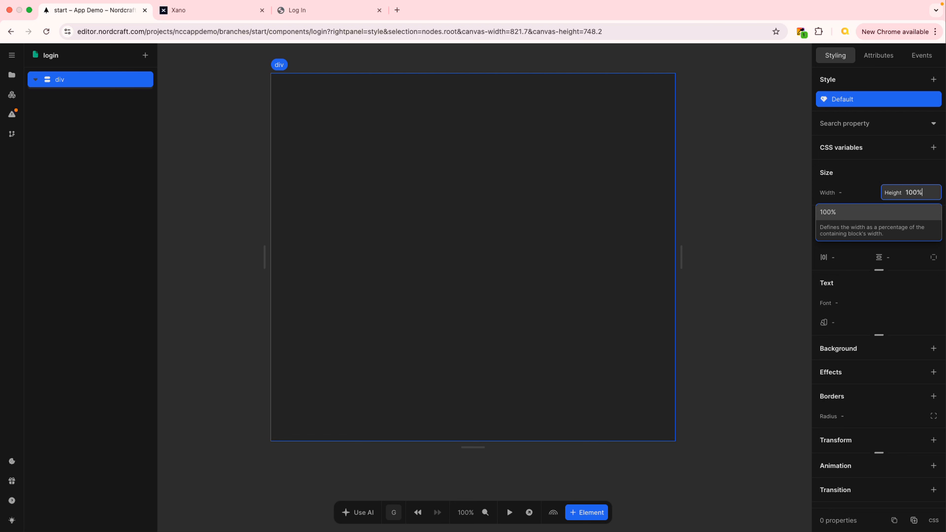
key("Return")
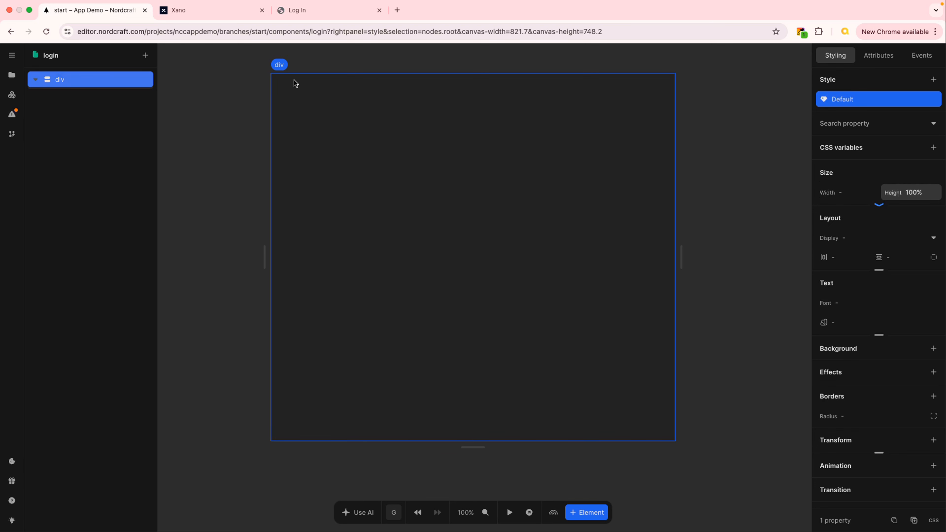
left_click(850, 192)
type("100")
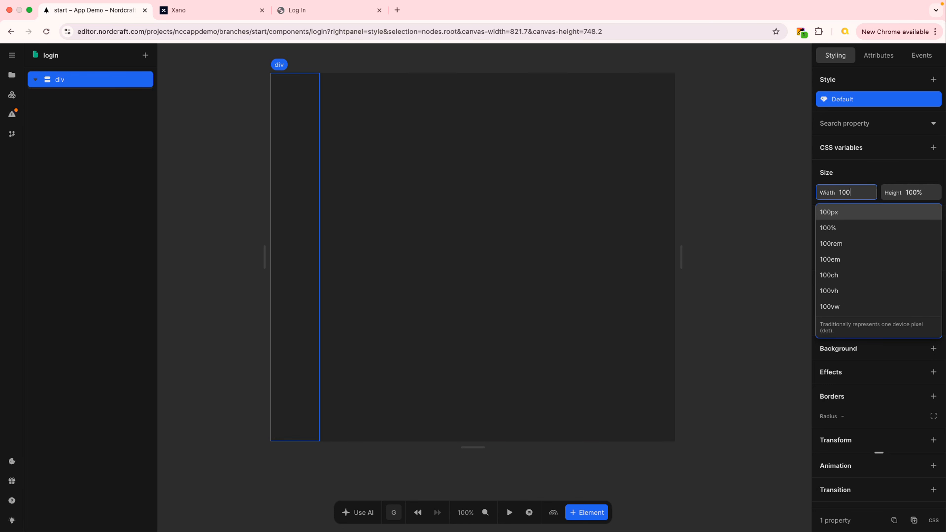
type("%")
key("Tab")
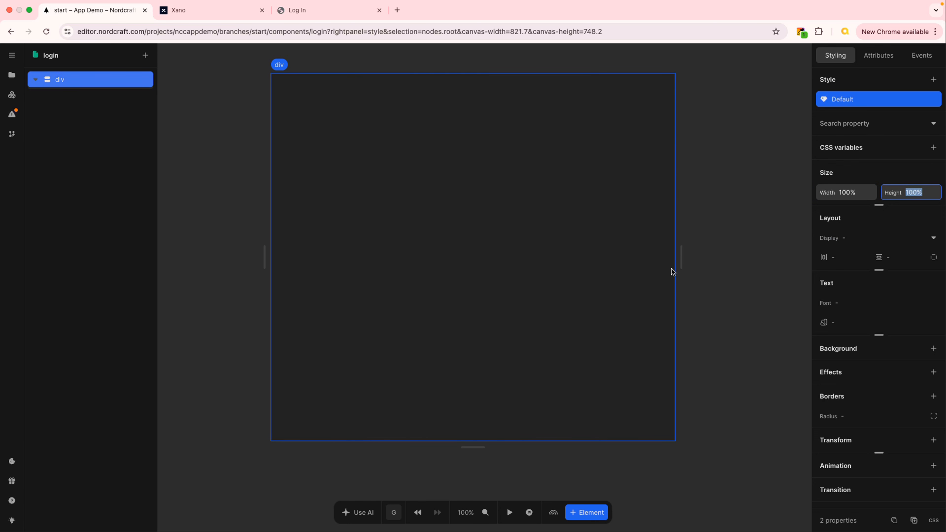
mouse_move(678, 264)
left_mouse_down()
mouse_move(770, 268)
mouse_move(562, 261)
mouse_move(683, 259)
left_mouse_up()
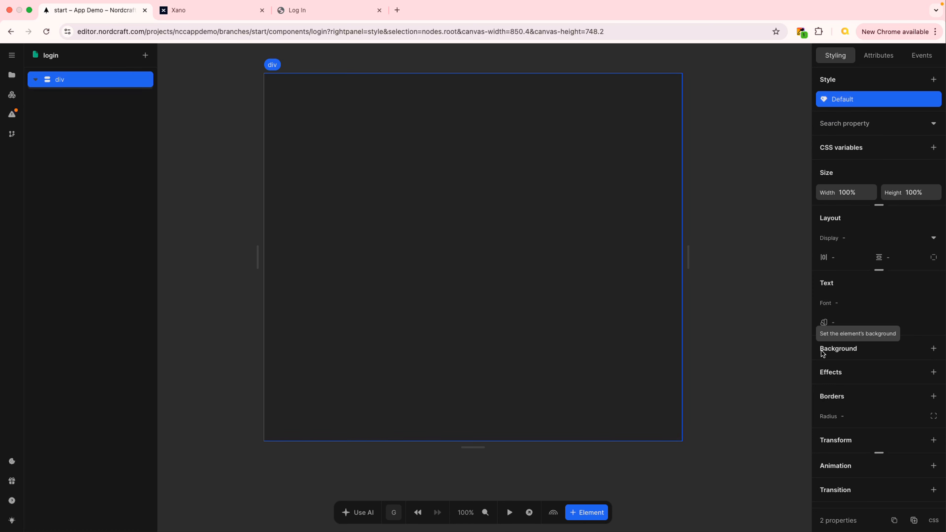
- Give the div a light lavender background colour, #d3d5f3
left_click(933, 350)
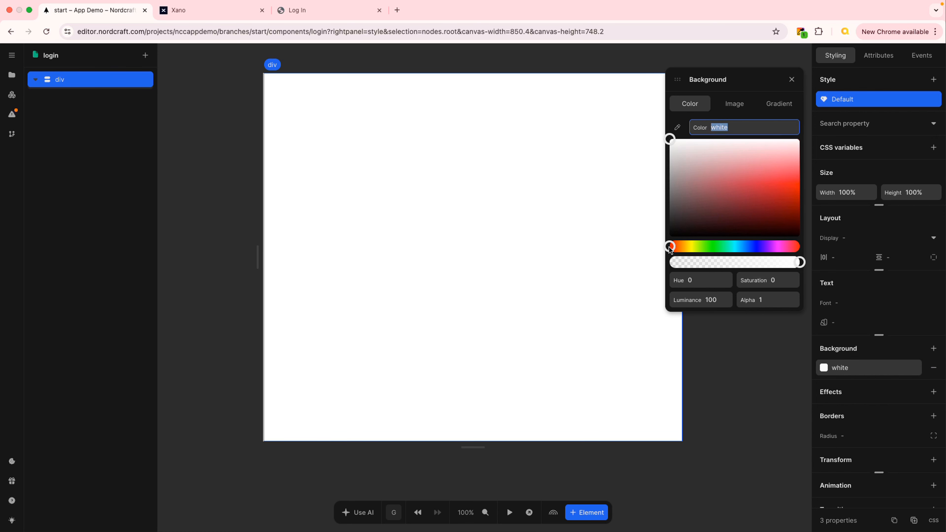
left_click_drag(668, 246, 753, 257)
left_click_drag(675, 140, 744, 149)
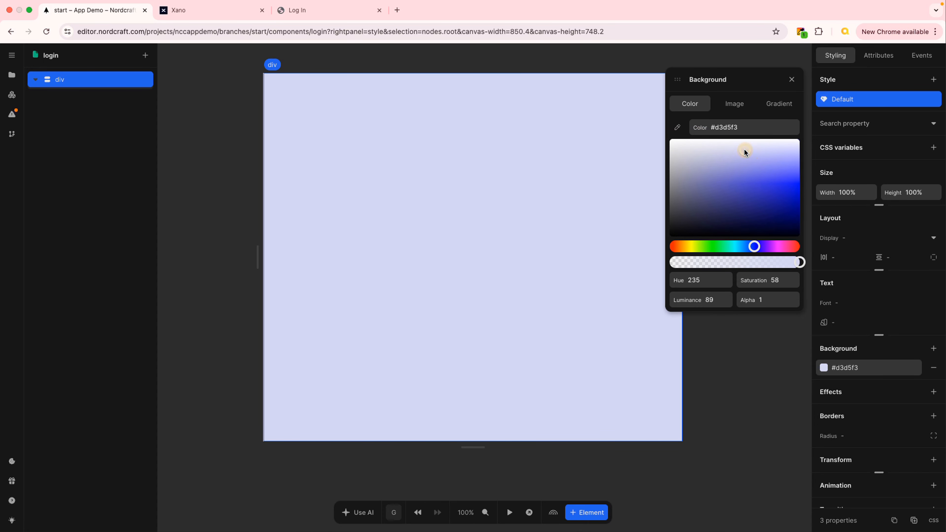
left_click(792, 80)
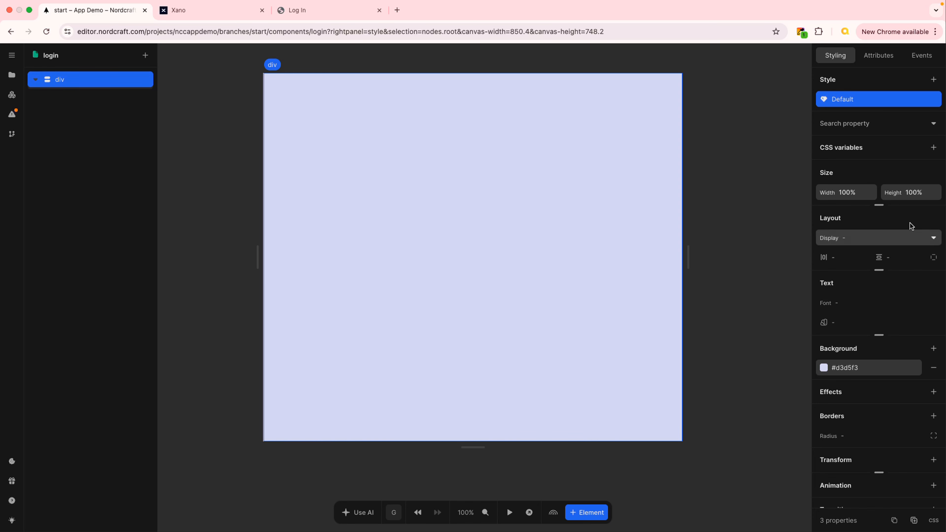
- Set the div's width and height to 50%
left_click(858, 193)
type("50")
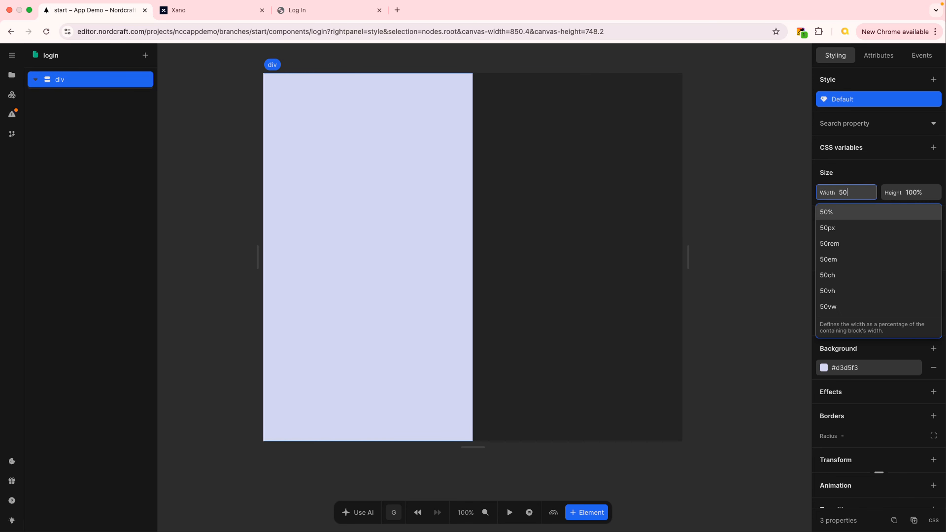
type("%")
key("Tab")
type("50")
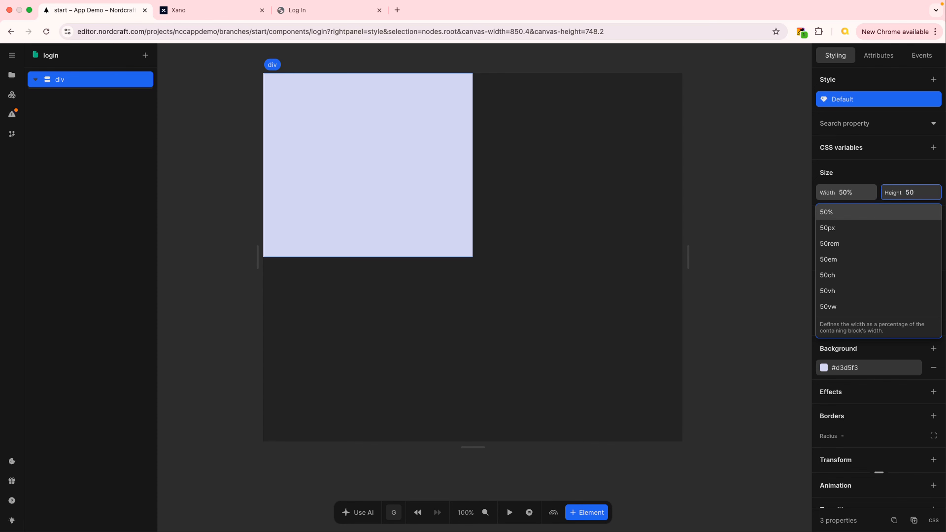
key("Return")
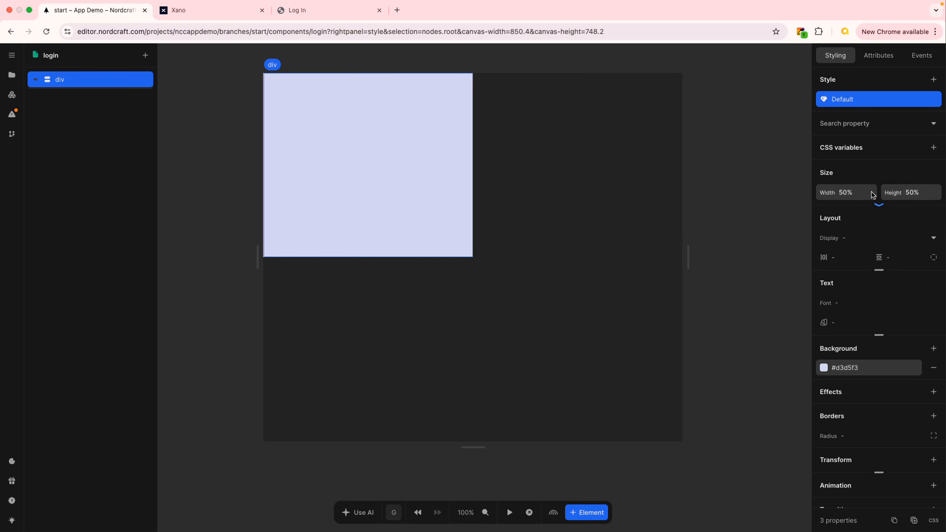
- Shrink the canvas to about 770 by 737 px
mouse_move(687, 256)
left_click_drag(688, 256, 665, 269)
left_click_drag(472, 447, 501, 440)
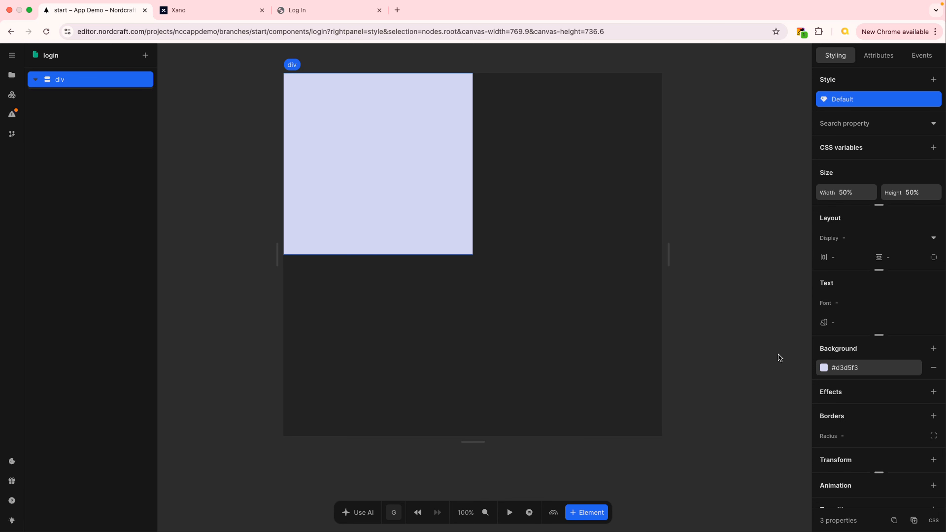
- Undo the div's 50% size changes and its background colour
left_click(417, 513)
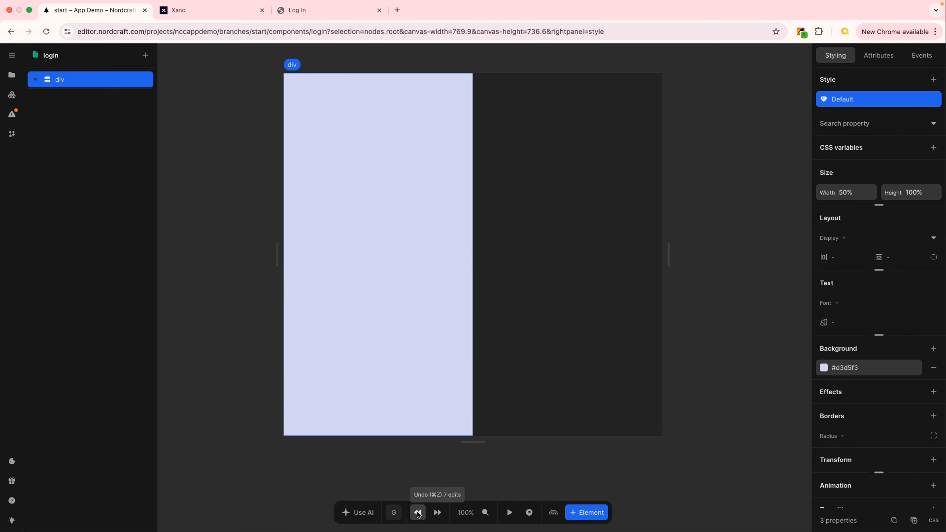
left_click(417, 513)
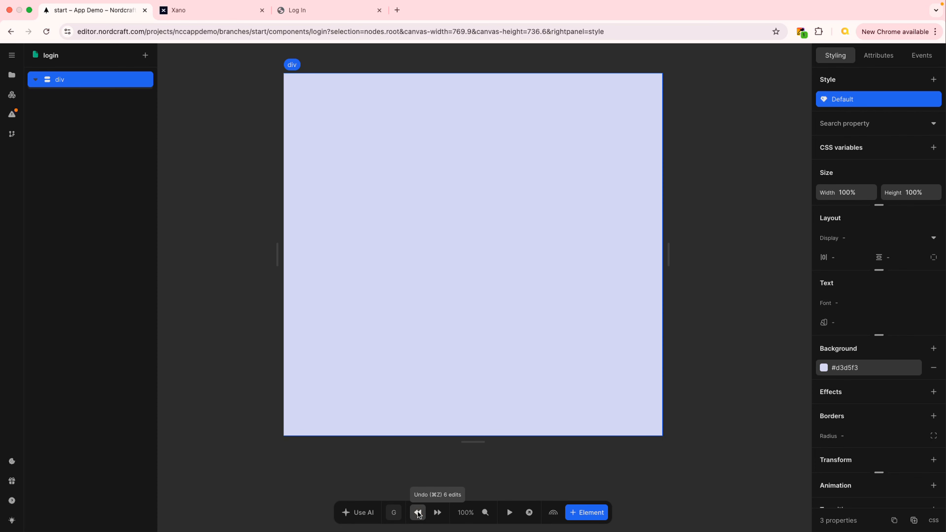
left_click(418, 513)
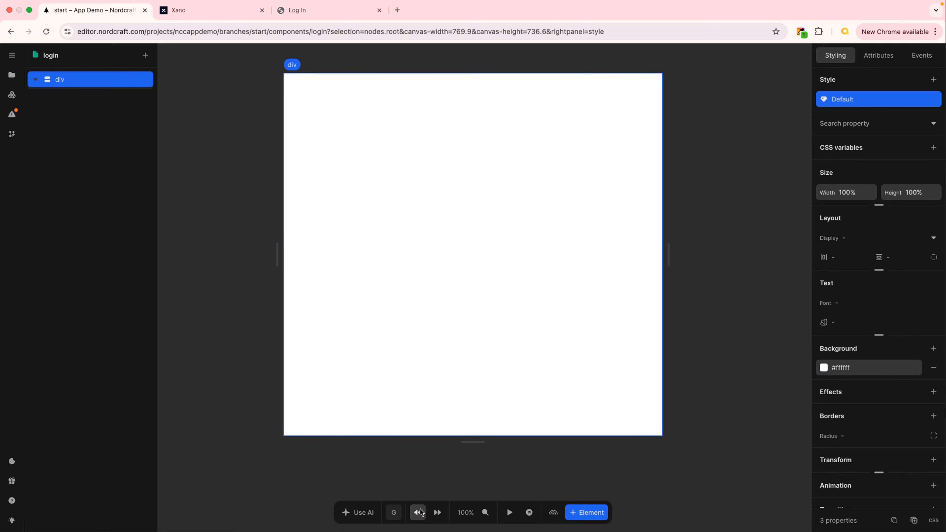
left_click(418, 512)
left_click(419, 513)
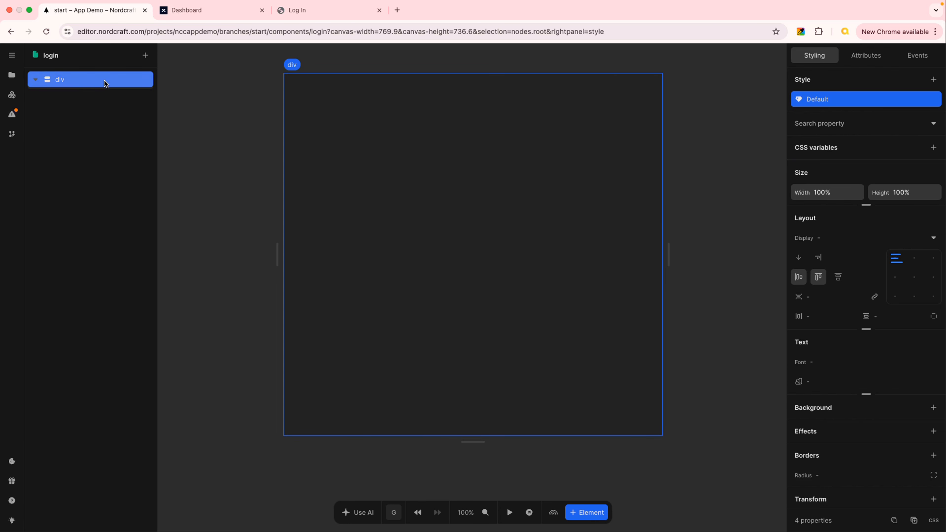
- View the sample Log In page for reference and add a second div inside the login page's root div
left_click(335, 13)
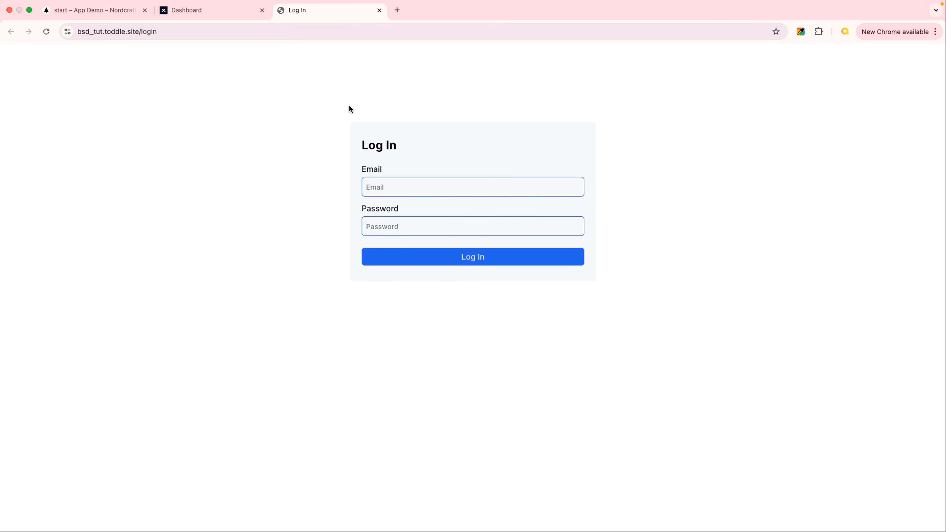
left_click(86, 11)
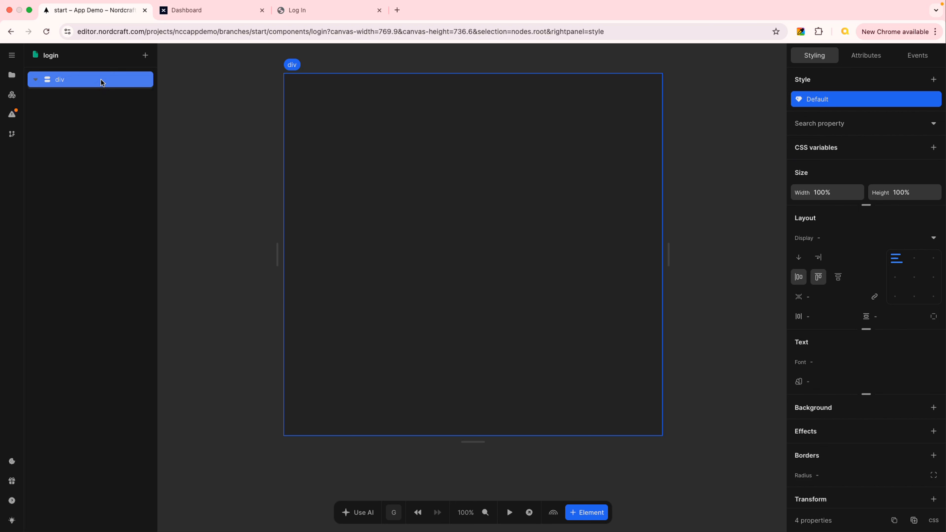
left_click(146, 56)
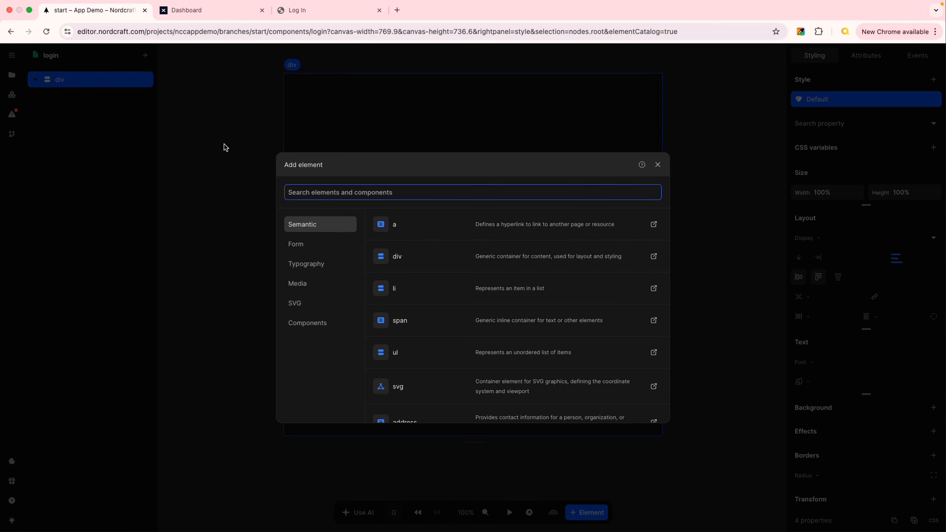
left_click(430, 260)
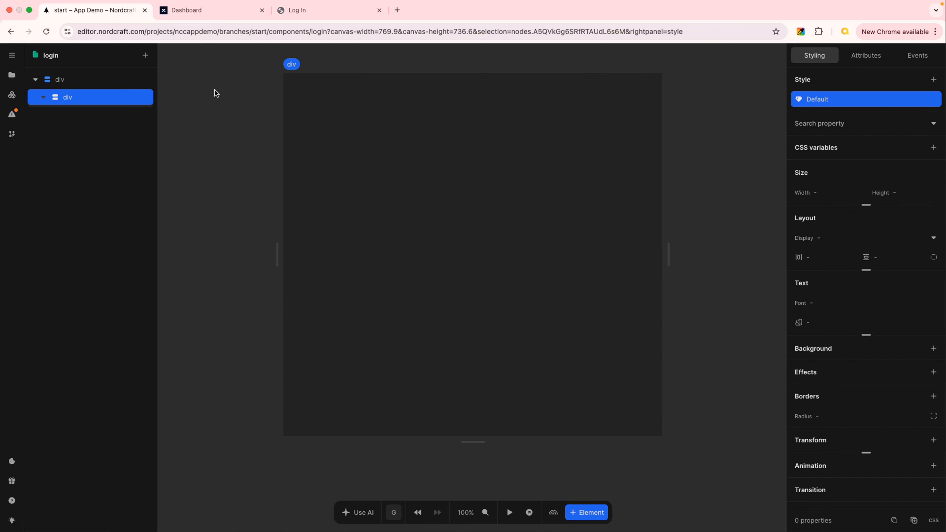
- Set the root div's display to flex and align its content to the centre both horizontally and vertically
left_click(87, 79)
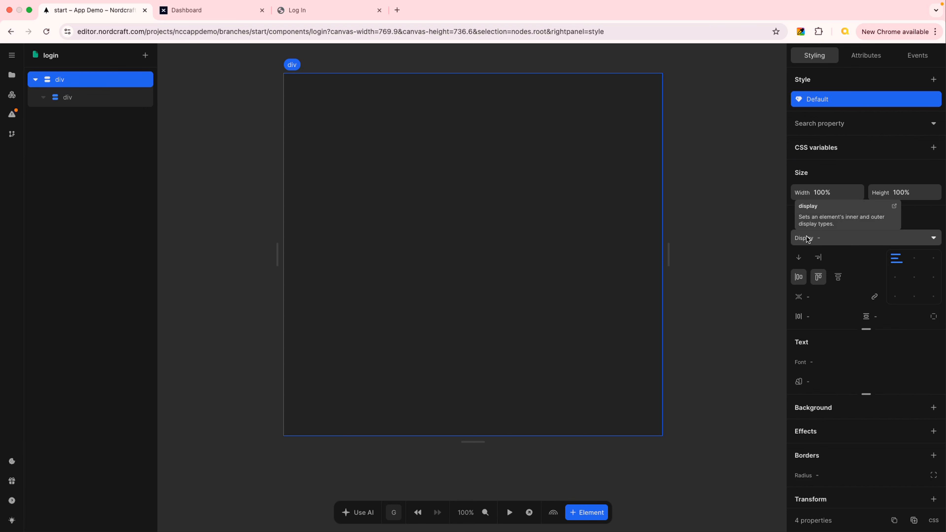
left_click(933, 238)
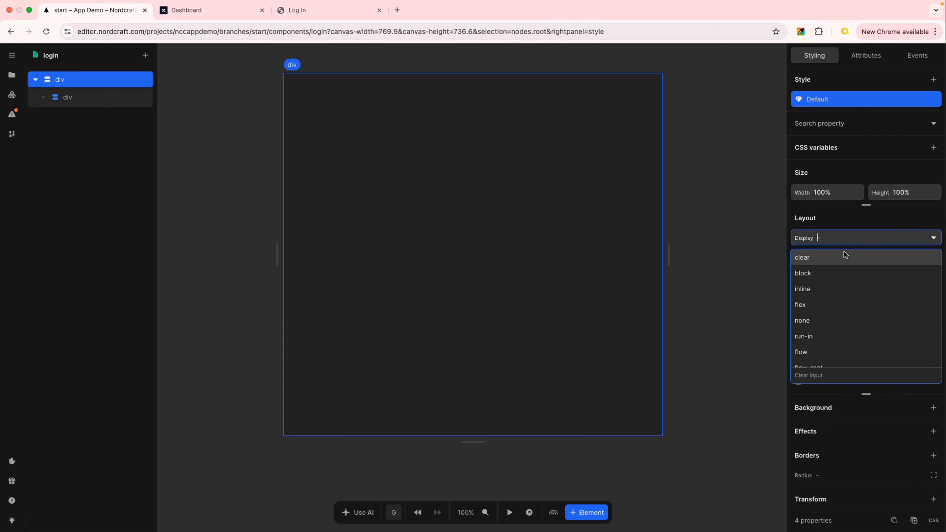
left_click(824, 304)
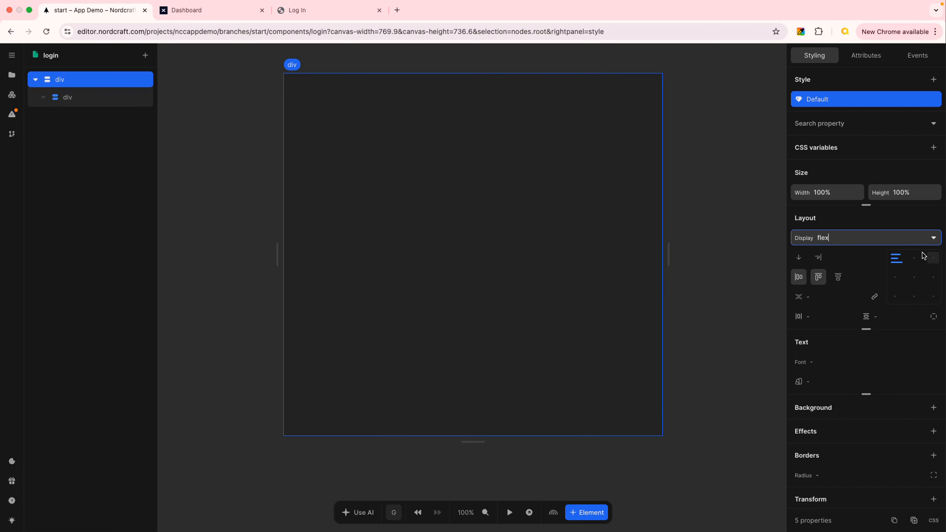
left_click(914, 278)
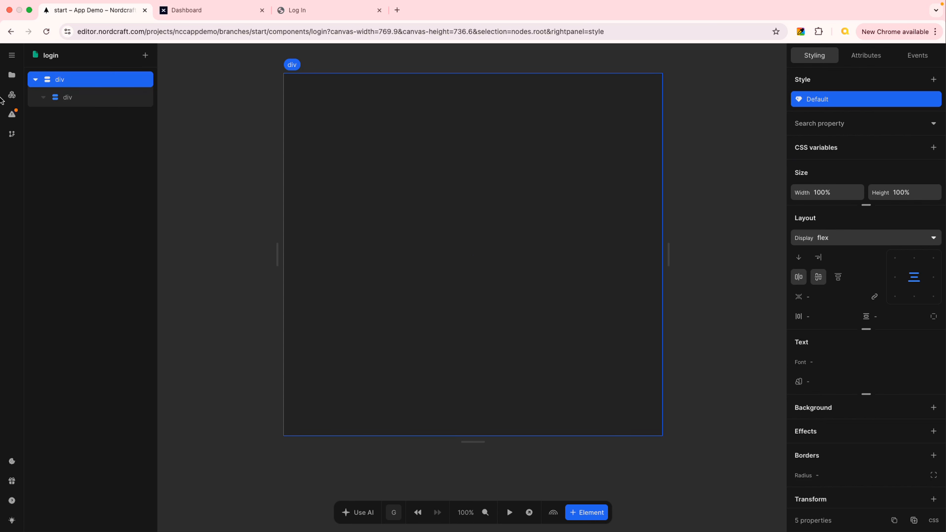
- Set the nested div's width to 30rem and its height to 22rem
left_click(101, 96)
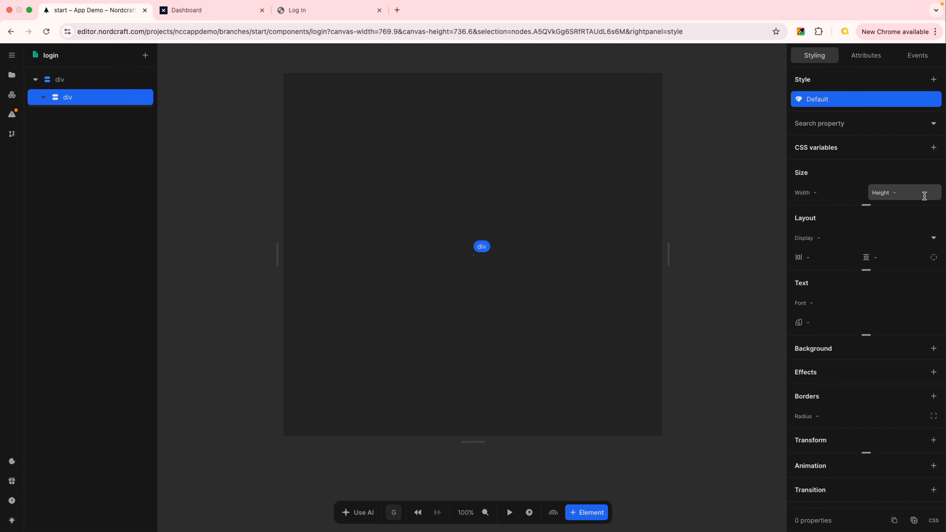
left_click(832, 191)
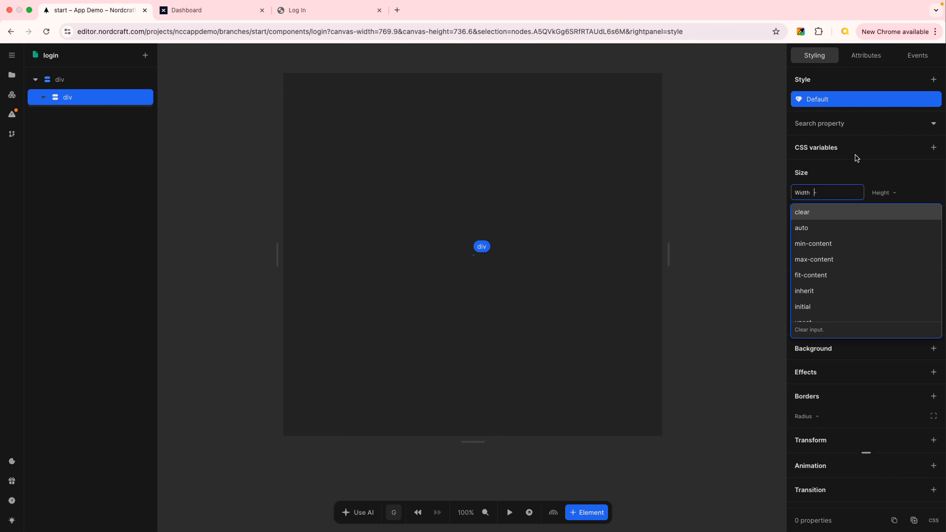
type("30rem")
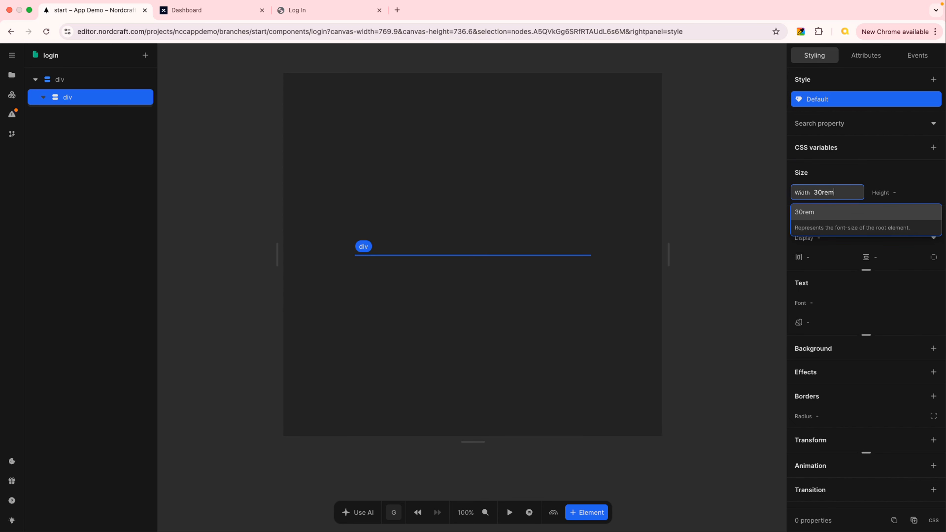
key("Return")
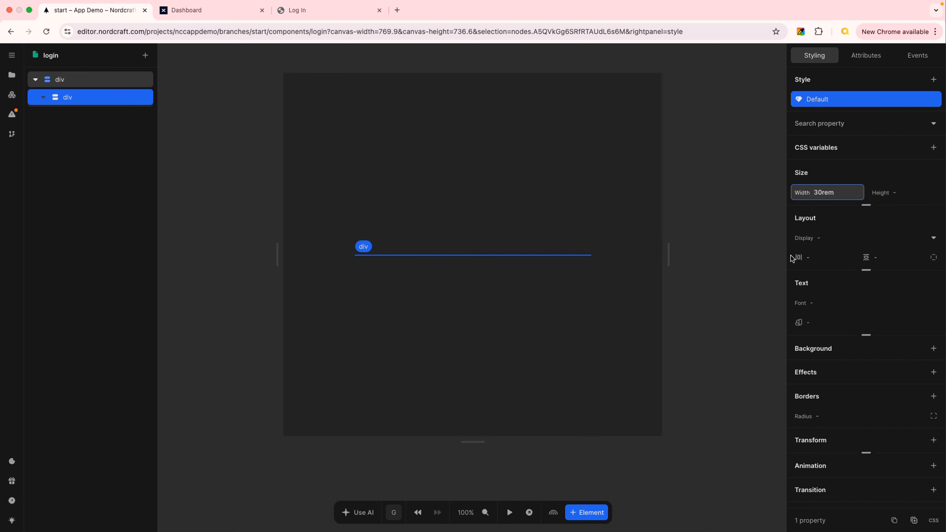
left_click(912, 192)
type("22")
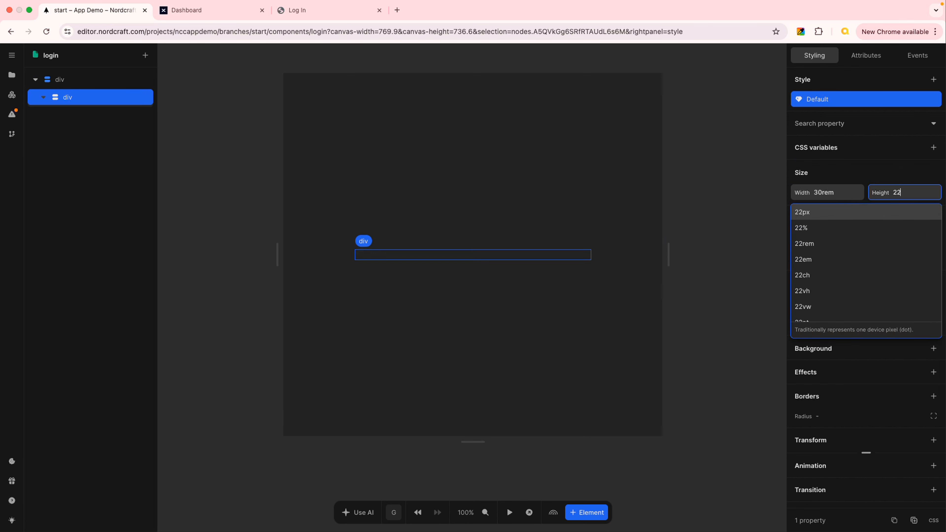
type("rem")
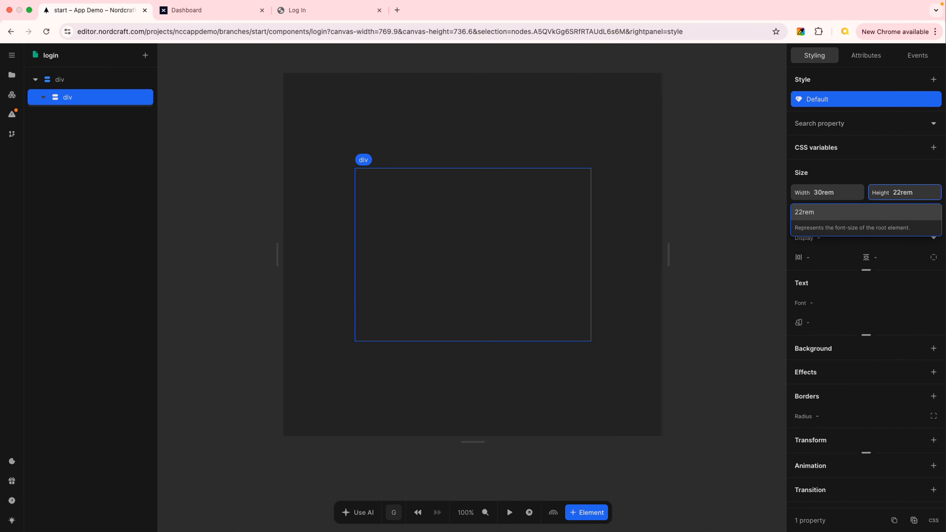
key("Return")
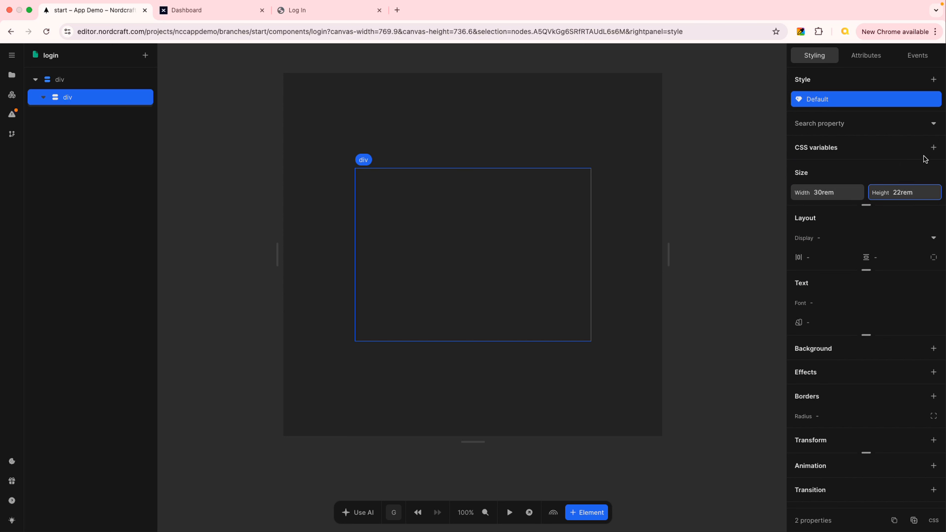
- Try heights of 1rem and 0.5rem on the nested div
left_click(897, 168)
left_click(896, 193)
type("1rem")
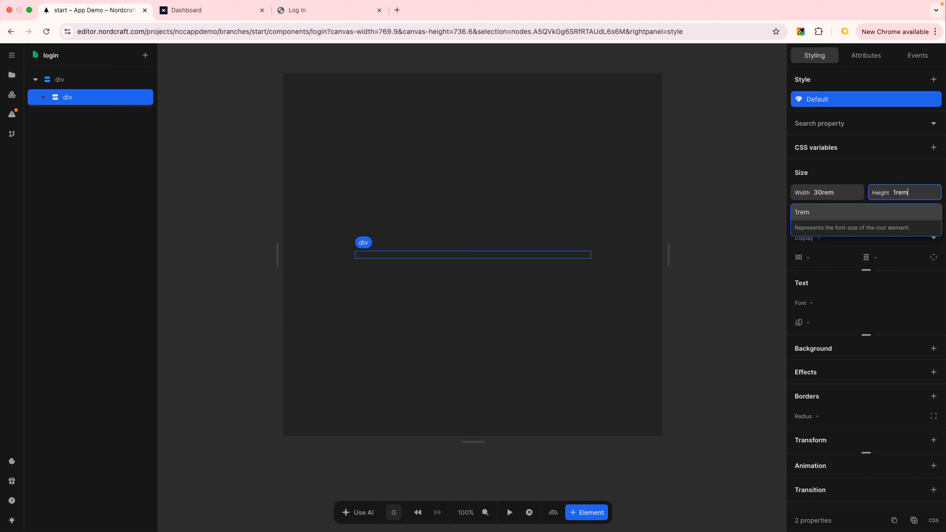
key("Return")
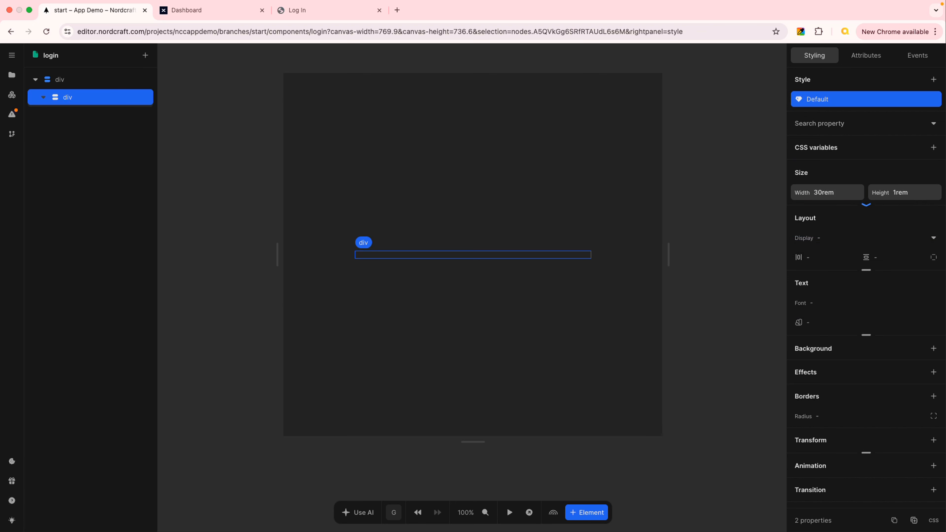
left_click(918, 191)
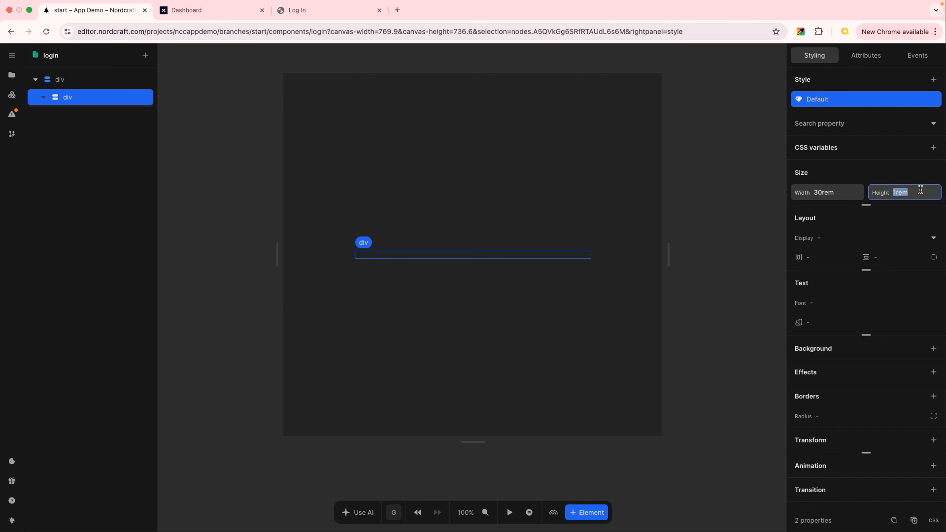
type("05")
key("BackSpace")
type(".5rem")
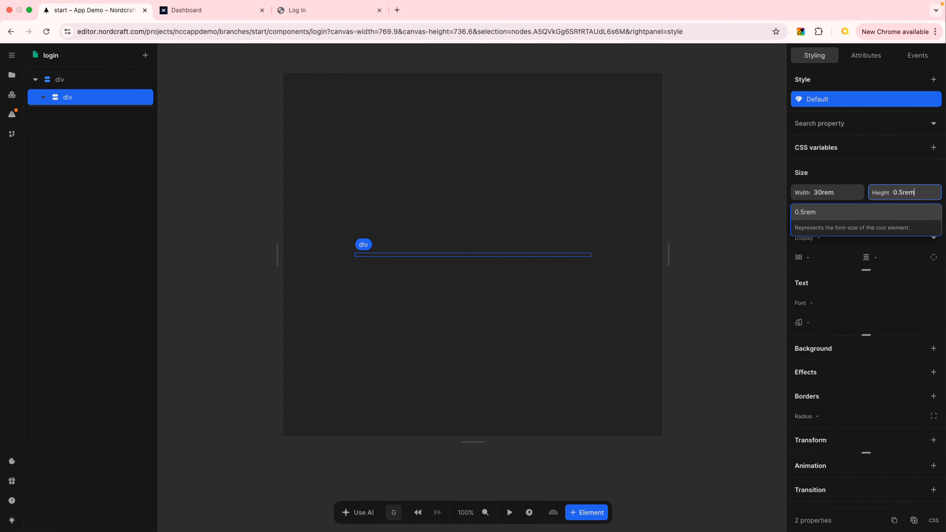
key("Return")
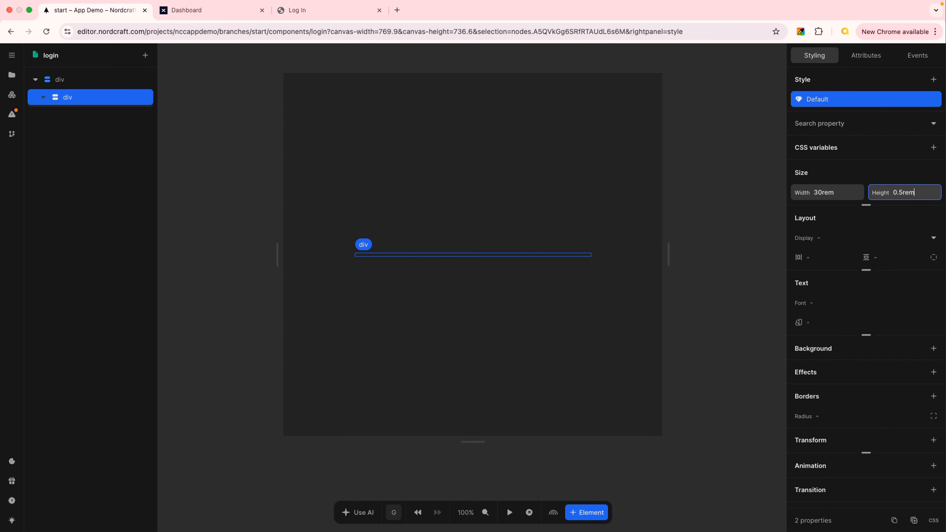
- Set the nested div's height back to 22rem
key("BackSpace")
key("BackSpace")
key("BackSpace")
key("BackSpace")
key("BackSpace")
key("BackSpace")
type("22re")
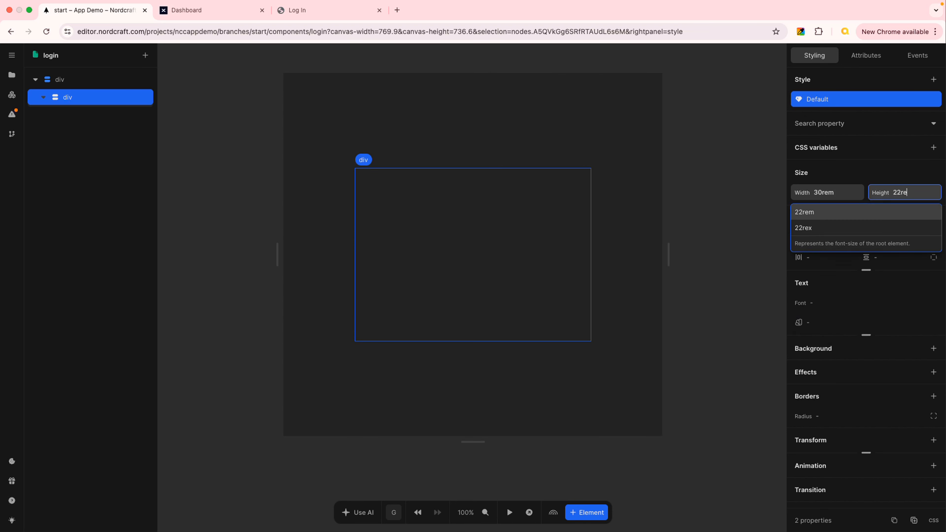
type("m")
key("Return")
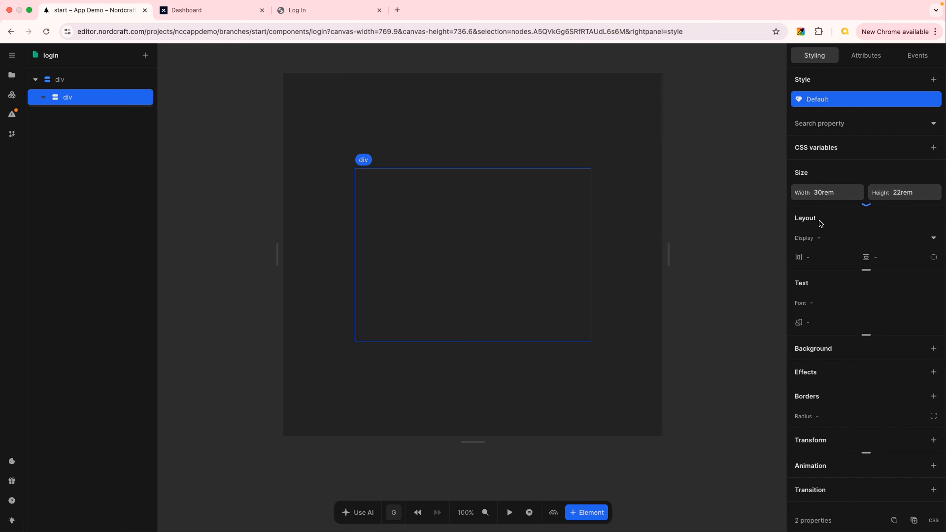
- Check the sample Log In page for the form box's look and return to the login page editor
left_click(332, 11)
left_click(67, 10)
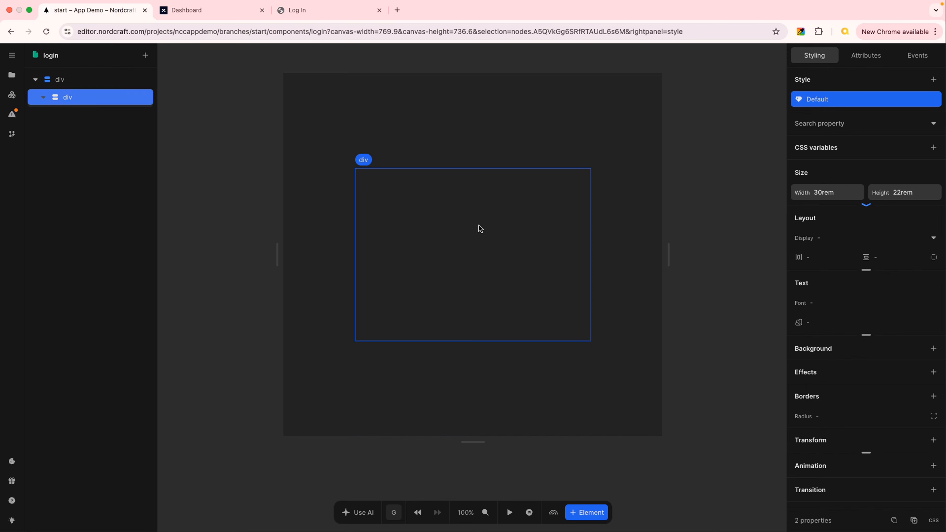
left_click(333, 10)
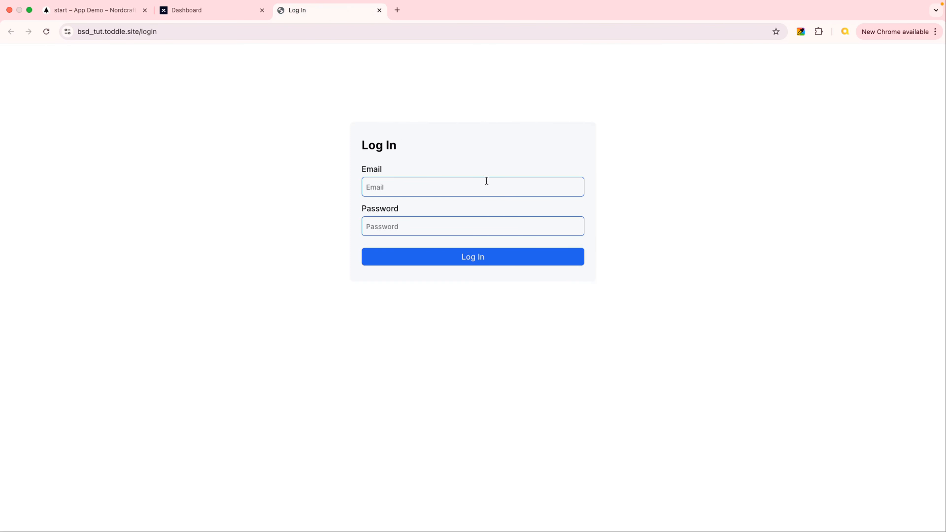
left_click(70, 10)
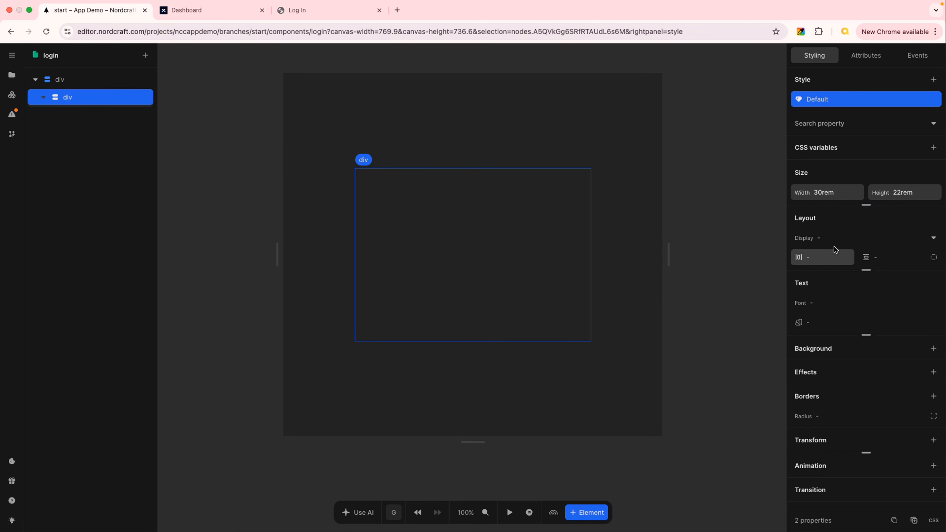
- Add a background to the nested div using the --grey-50 colour variable
left_click(934, 348)
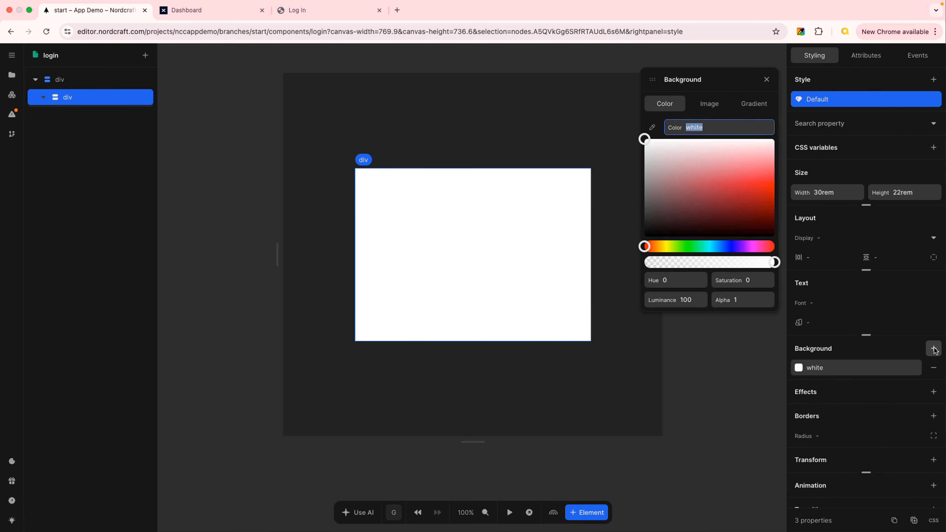
type("grey")
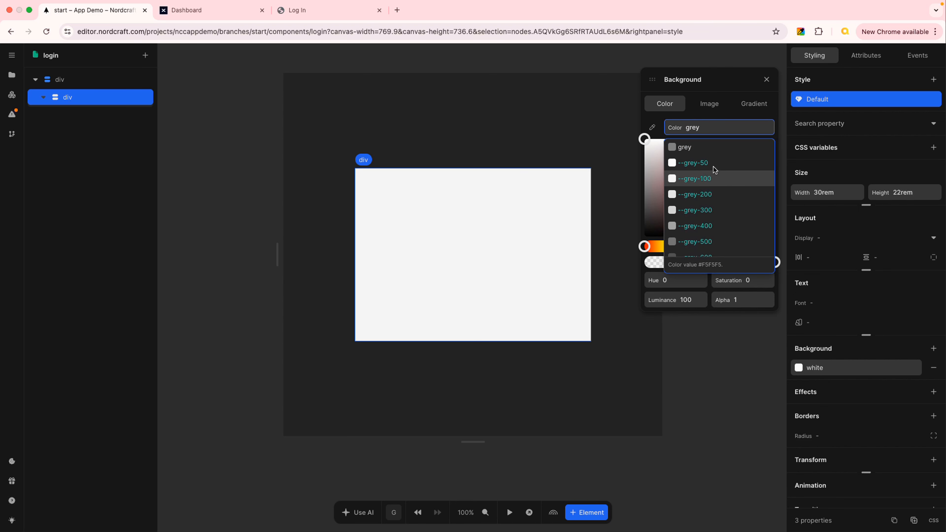
left_click(713, 162)
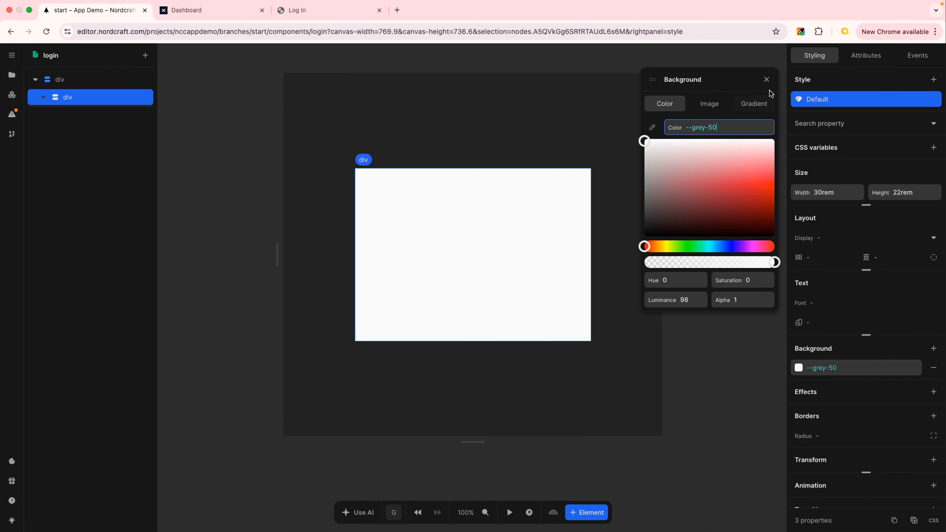
left_click(767, 80)
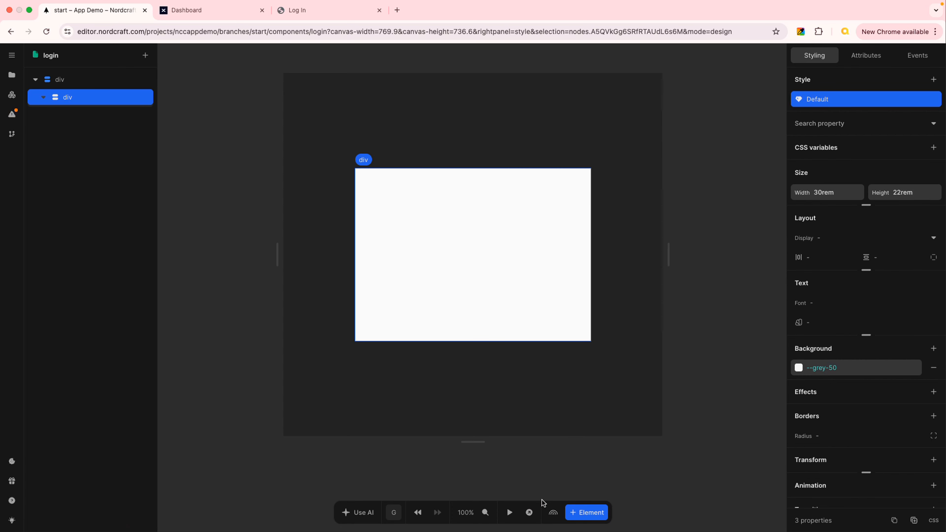
- Open the login page's live preview and compare its box with the sample Log In page
left_click(523, 516)
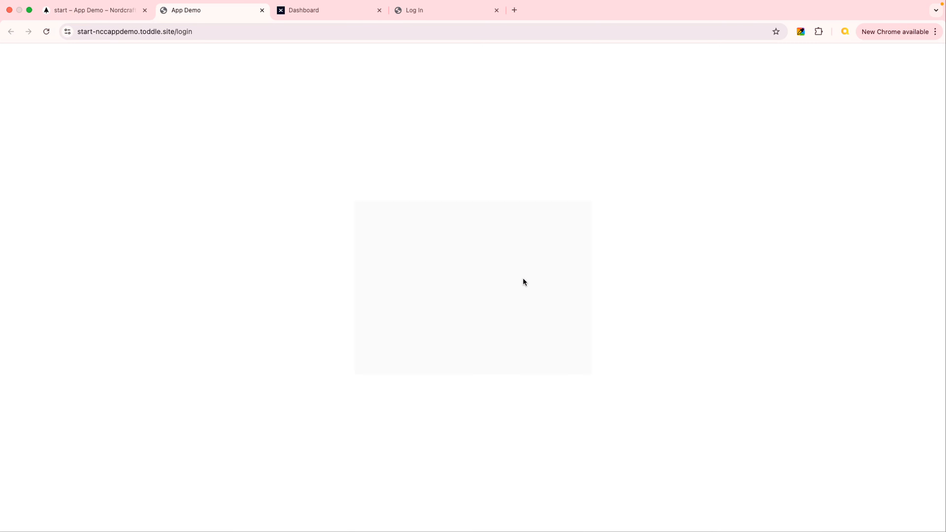
left_click(417, 11)
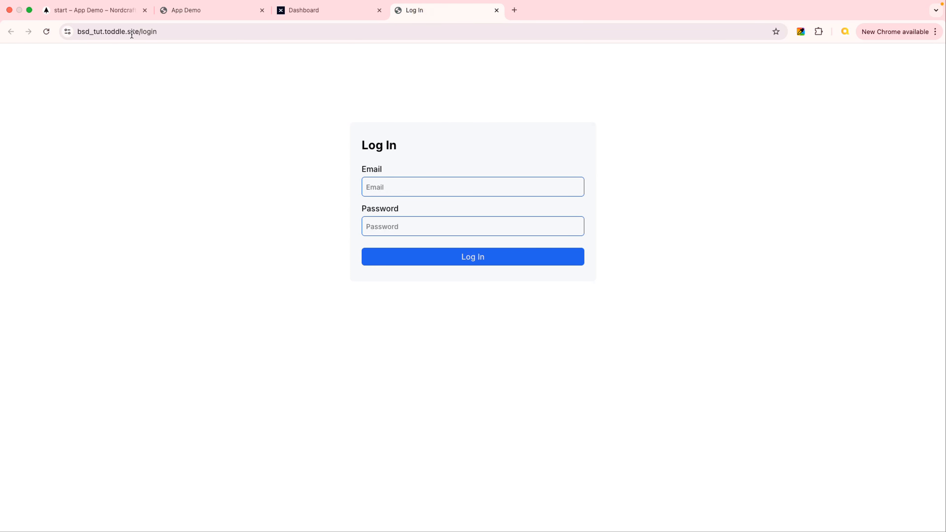
left_click(111, 10)
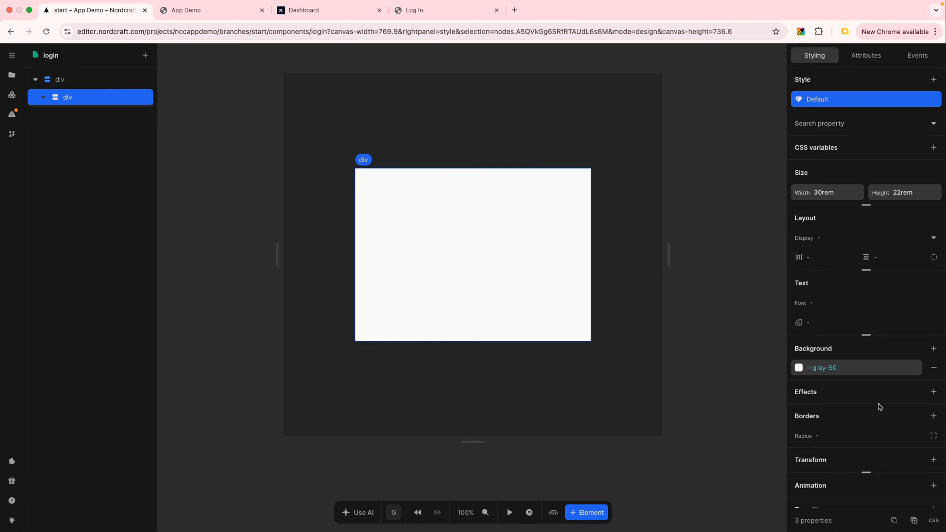
- Change the nested div's background colour to the --grey-100 variable
left_click(844, 371)
left_click(725, 126)
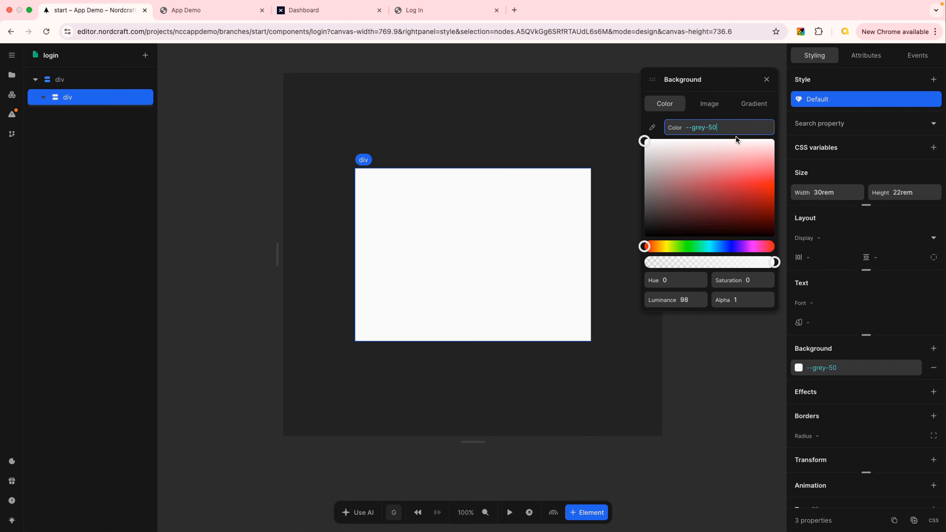
key("BackSpace")
key("BackSpace")
key("BackSpace")
key("BackSpace")
key("BackSpace")
key("BackSpace")
key("BackSpace")
key("BackSpace")
key("BackSpace")
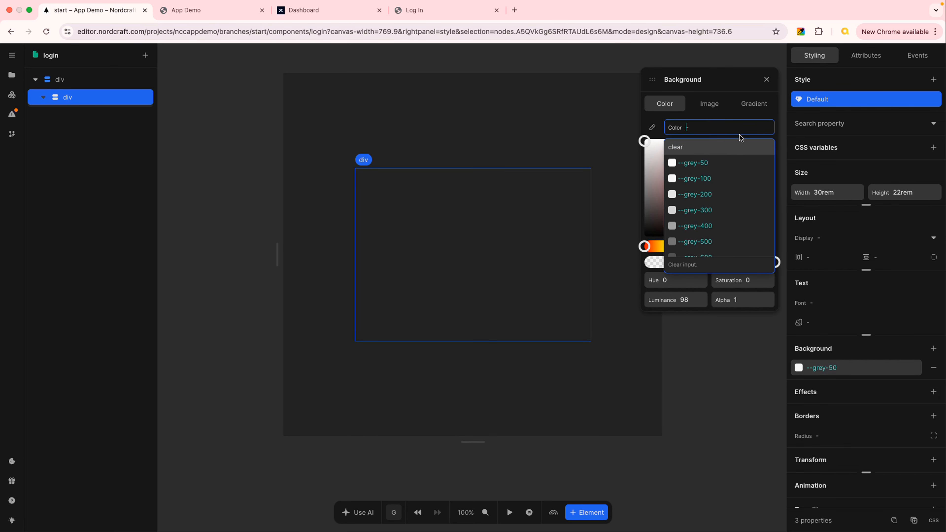
left_click(707, 179)
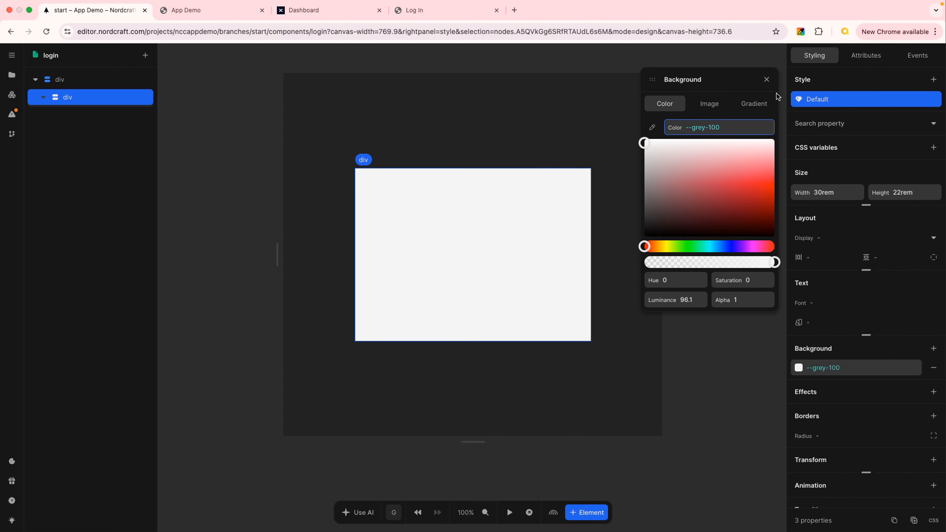
left_click(767, 79)
- Reload the App Demo live preview to check the new box colour and view the sample Log In page again
left_click(219, 11)
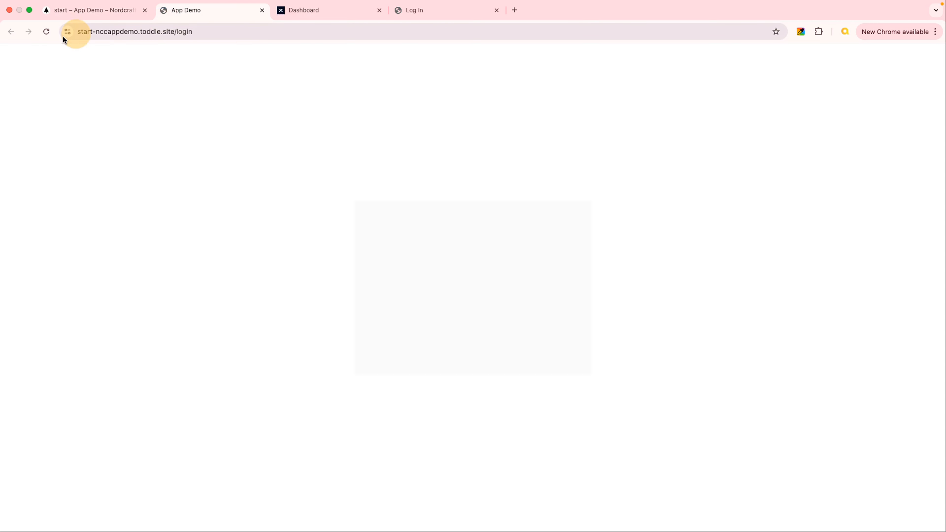
left_click(45, 33)
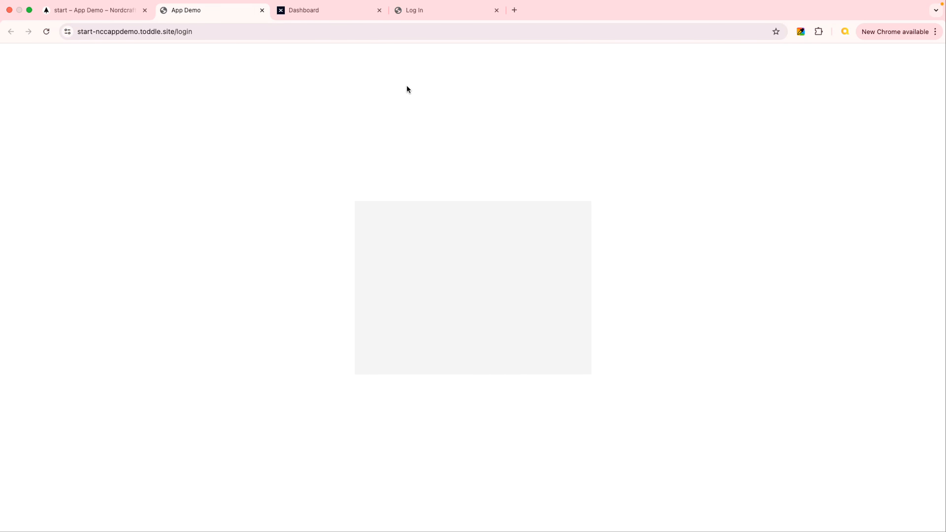
left_click(111, 10)
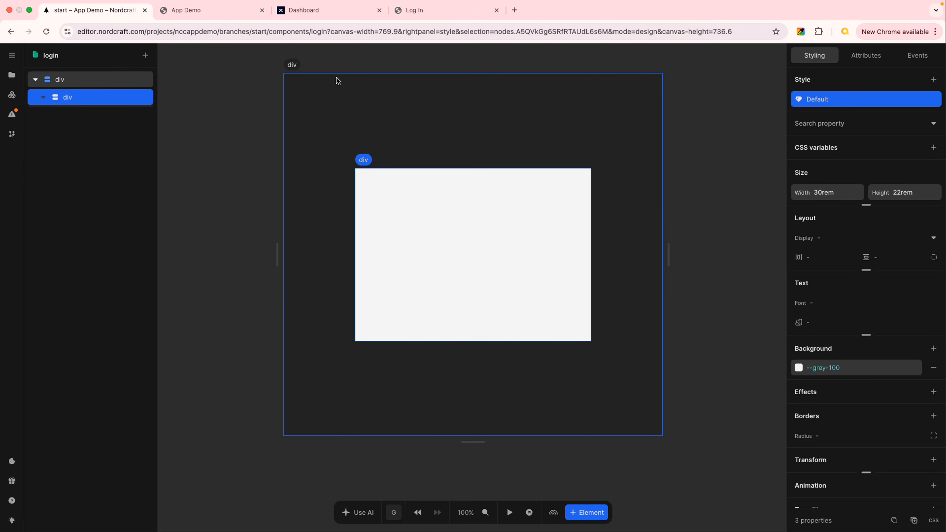
left_click(431, 11)
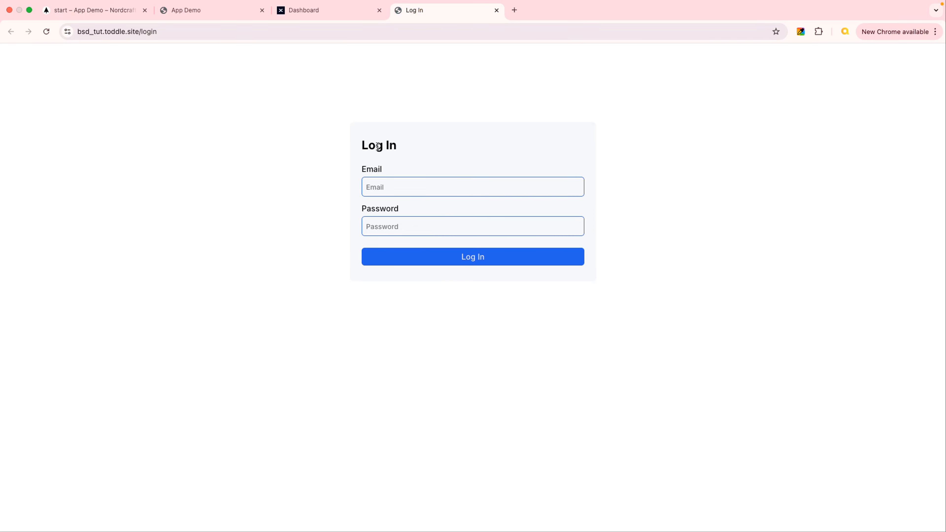
- Check the heading on the sample Log In page, return to the Nordcraft editor and add a span element inside the nested div
left_click_drag(361, 143, 398, 147)
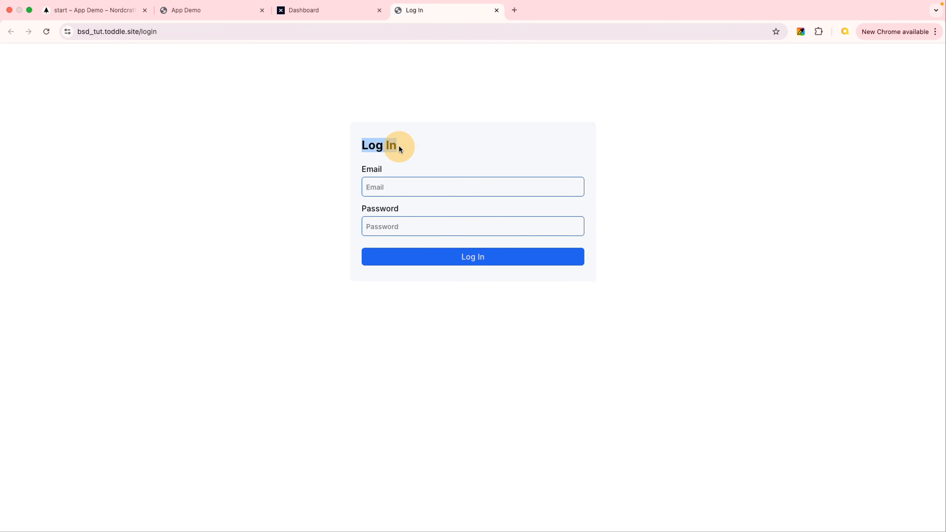
left_click(422, 142)
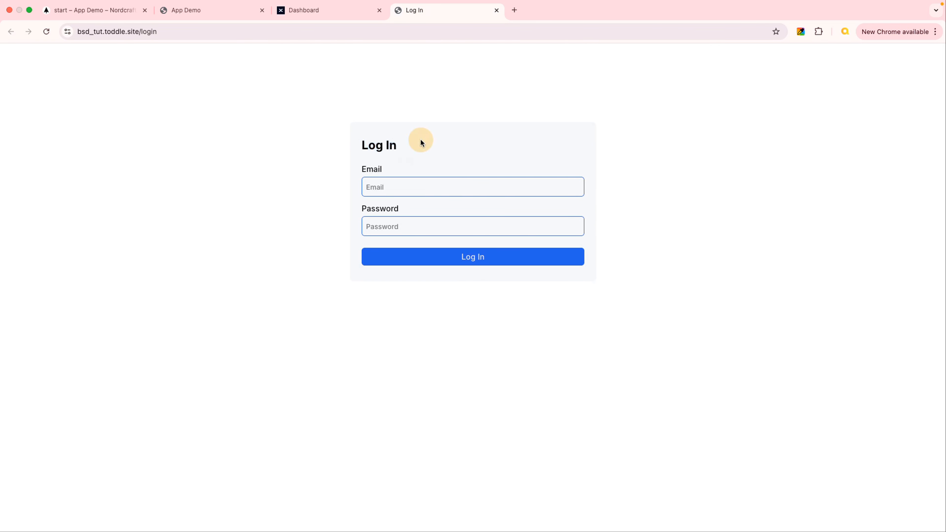
left_click(93, 12)
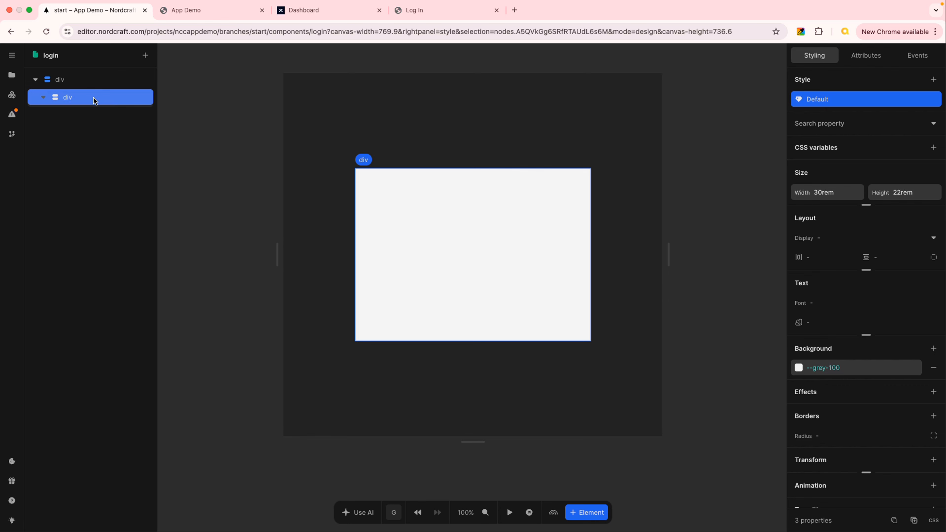
left_click(104, 99)
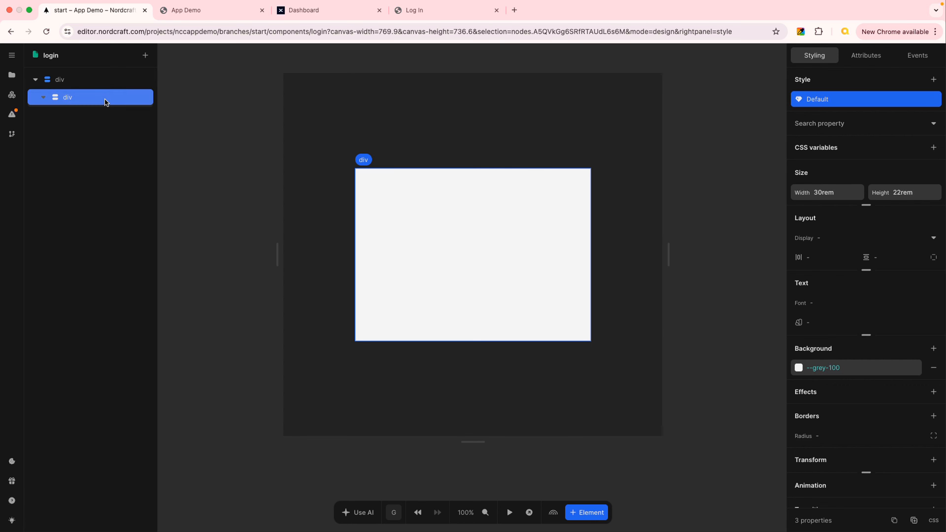
key("a")
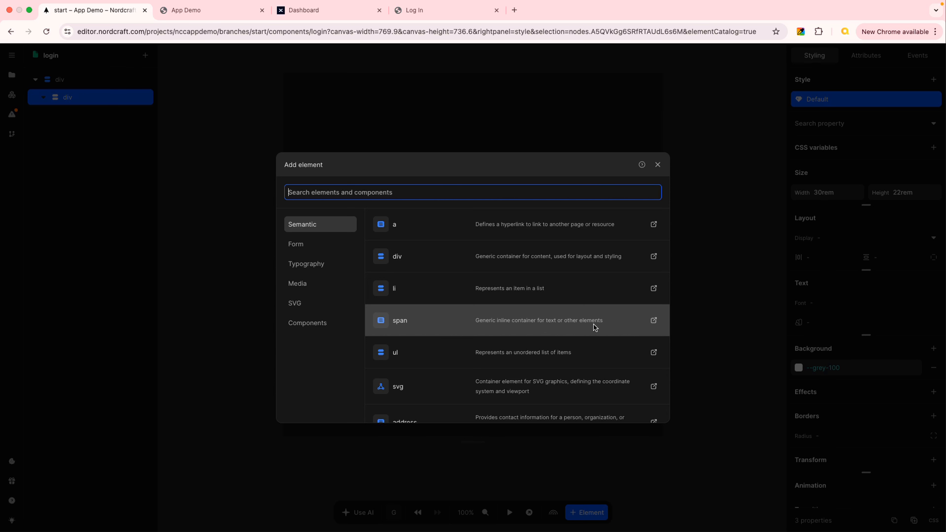
left_click(443, 321)
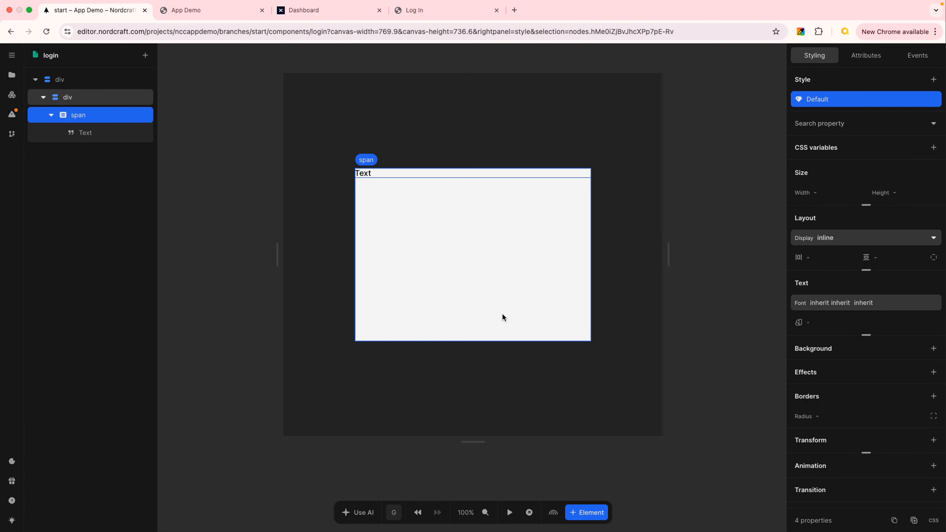
- Replace the placeholder text inside the new span with "Log In"
left_click(104, 133)
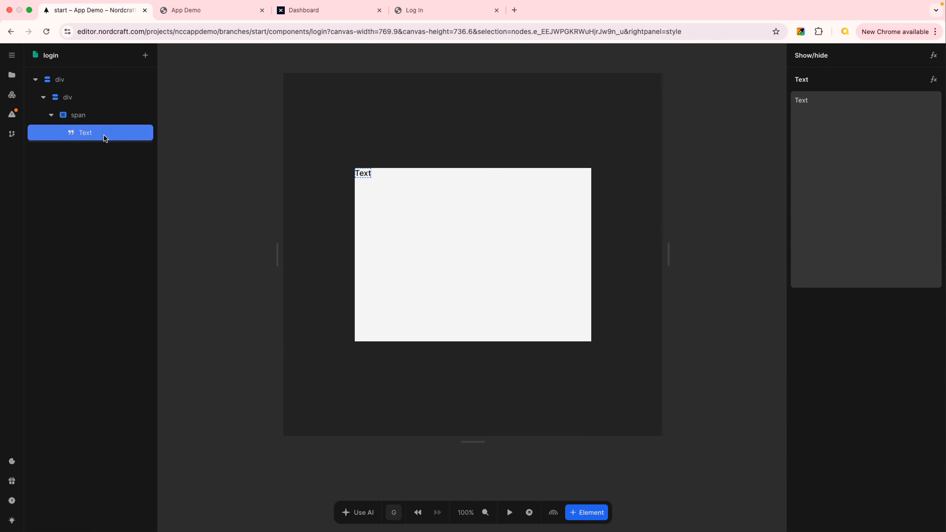
double_click(364, 173)
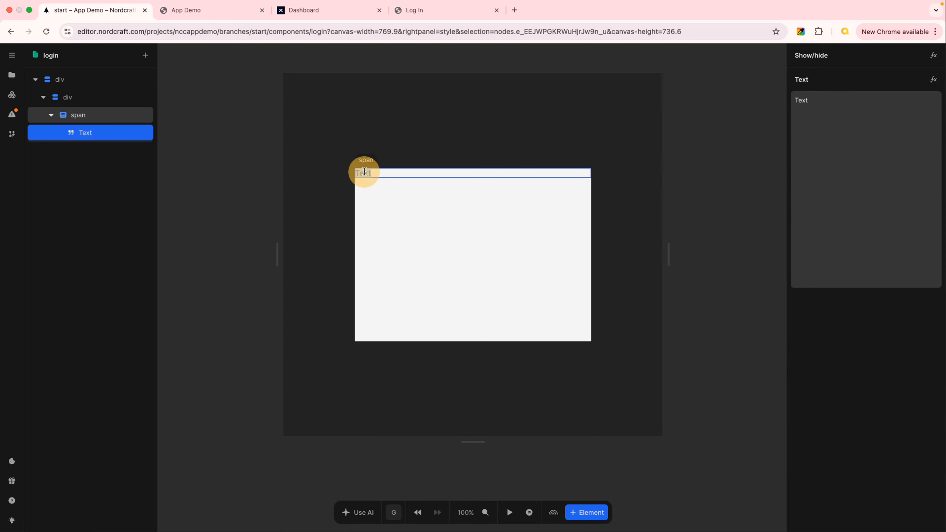
type("Log In")
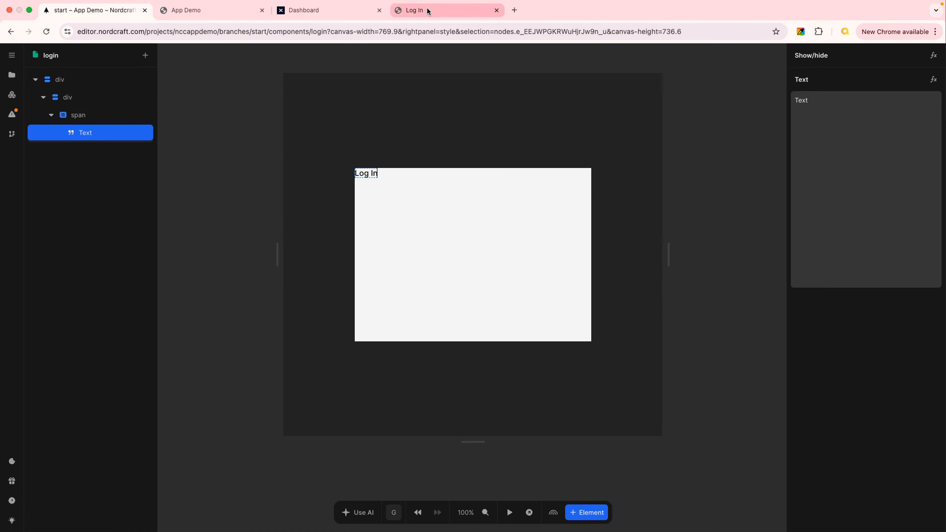
- Check the sample Log In page's heading and set the span's font size to x-large in the Nordcraft editor
left_click(416, 11)
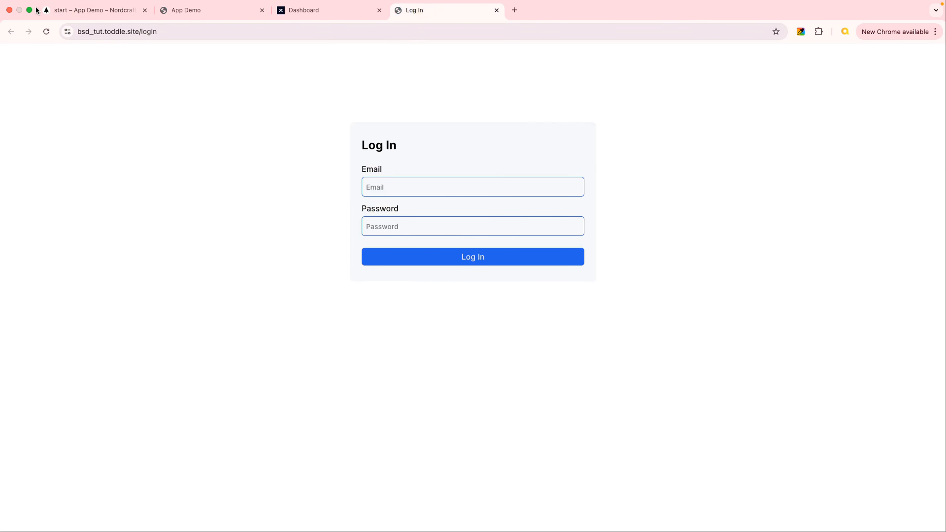
left_click(44, 10)
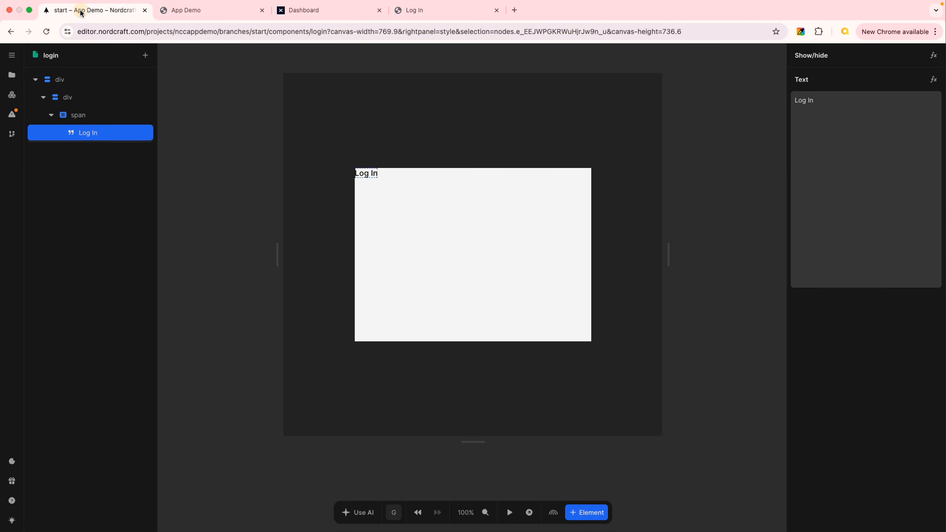
left_click(106, 115)
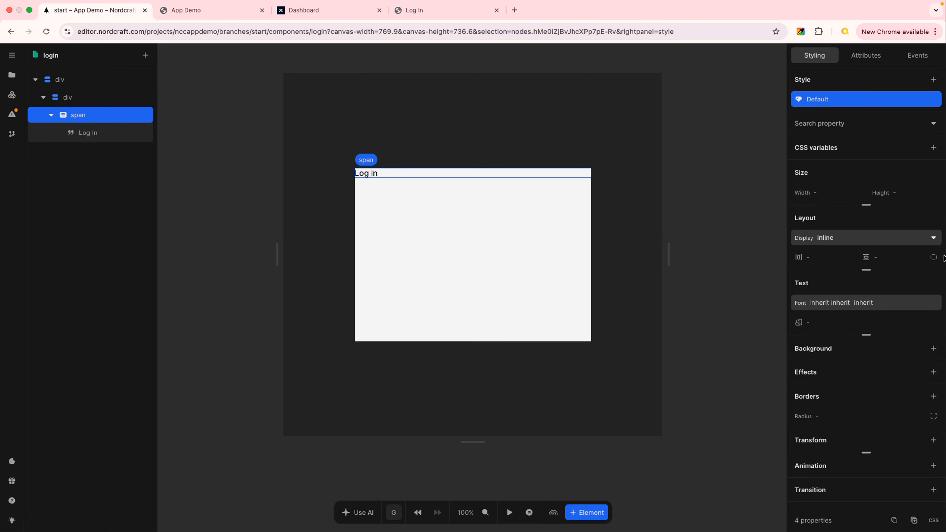
scroll(867, 341, "down", 1)
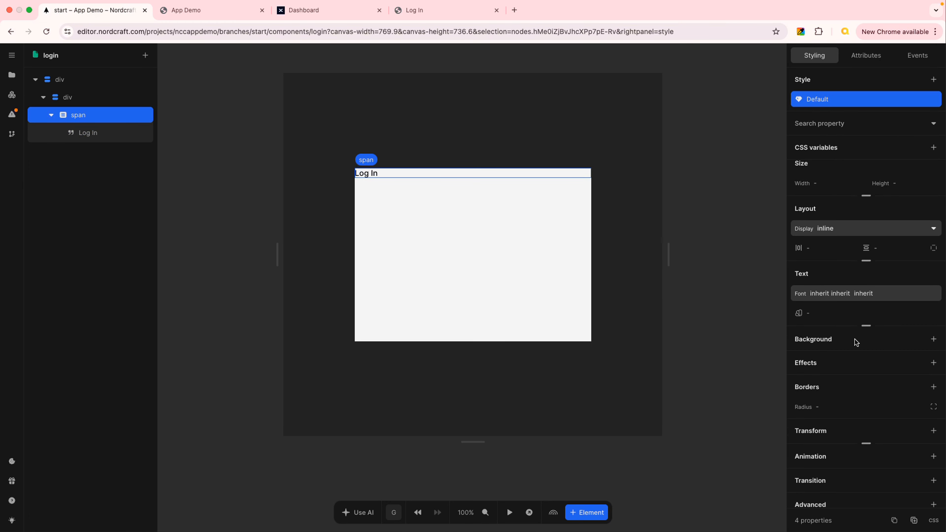
left_click(834, 286)
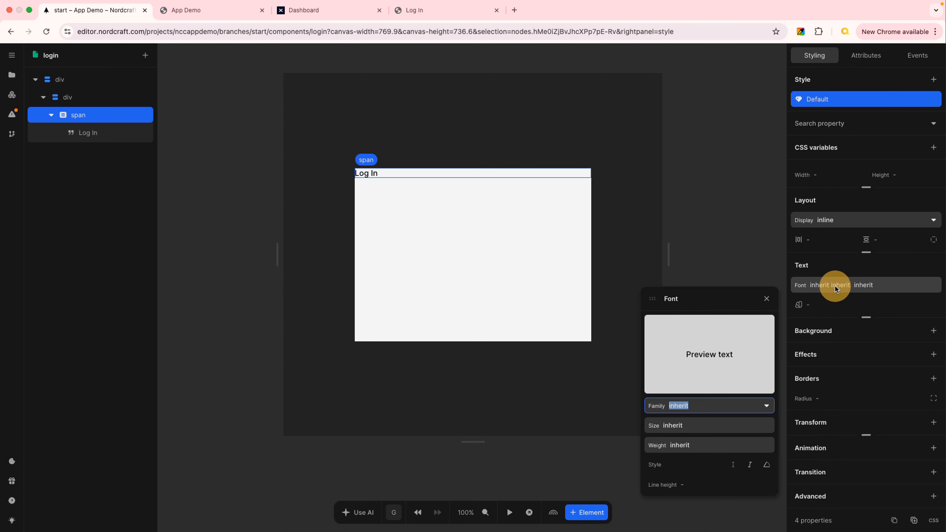
left_click(692, 424)
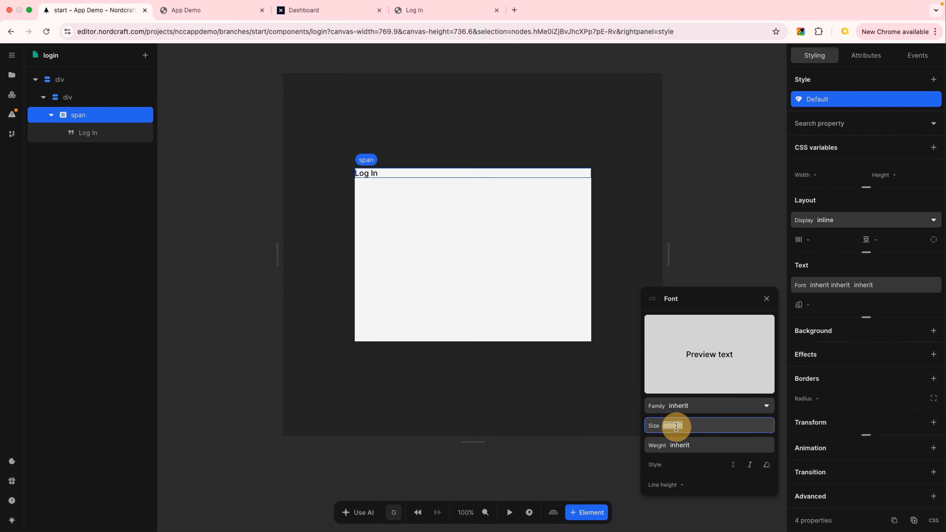
key("BackSpace")
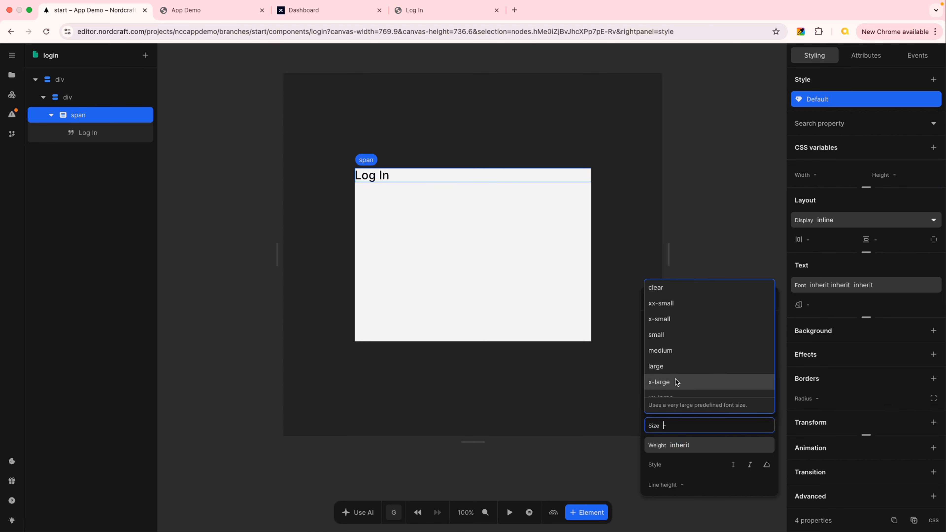
scroll(680, 376, "down", 2)
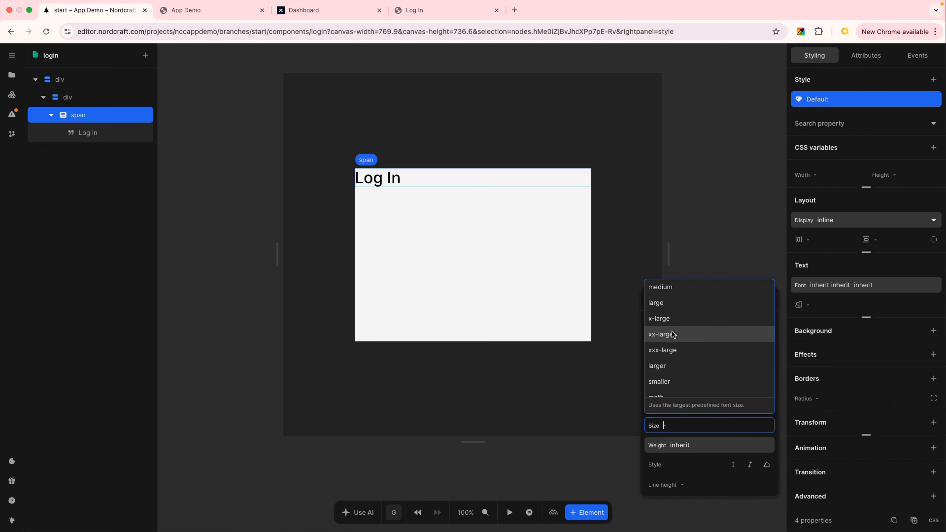
left_click(677, 318)
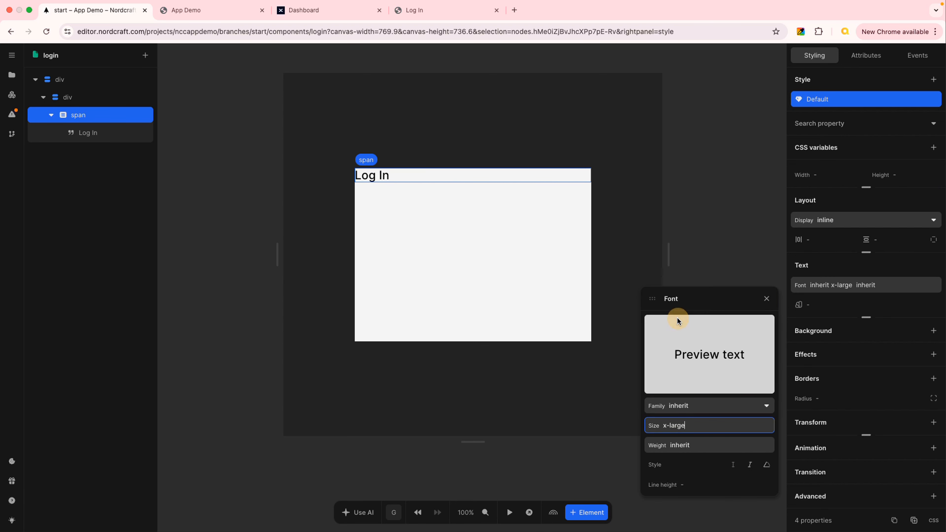
- Set the span's font weight to the --font-weight-bold variable and close the font settings
double_click(687, 446)
type("t")
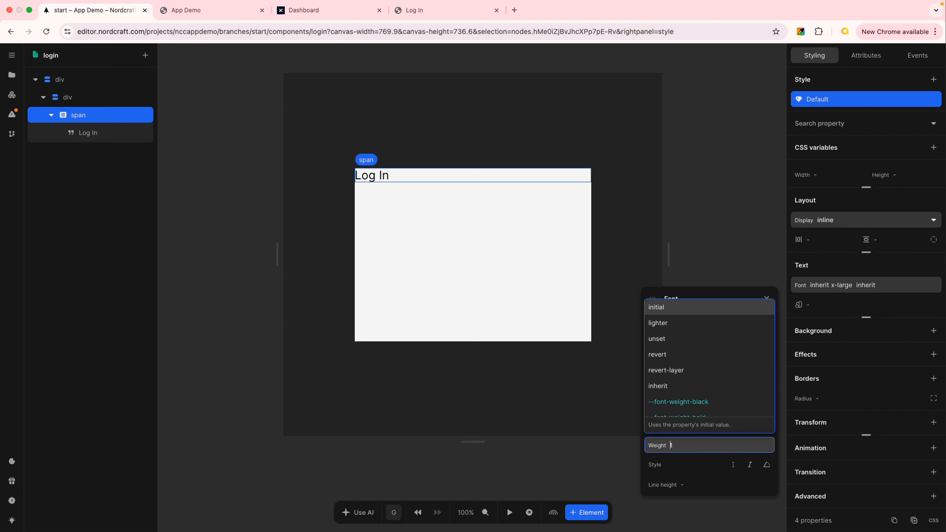
scroll(691, 382, "down", 3)
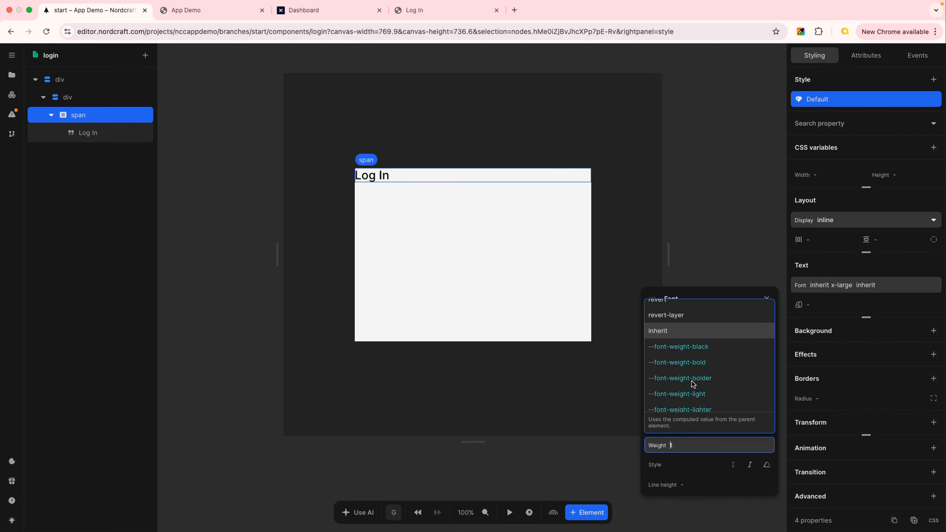
scroll(695, 380, "down", 3)
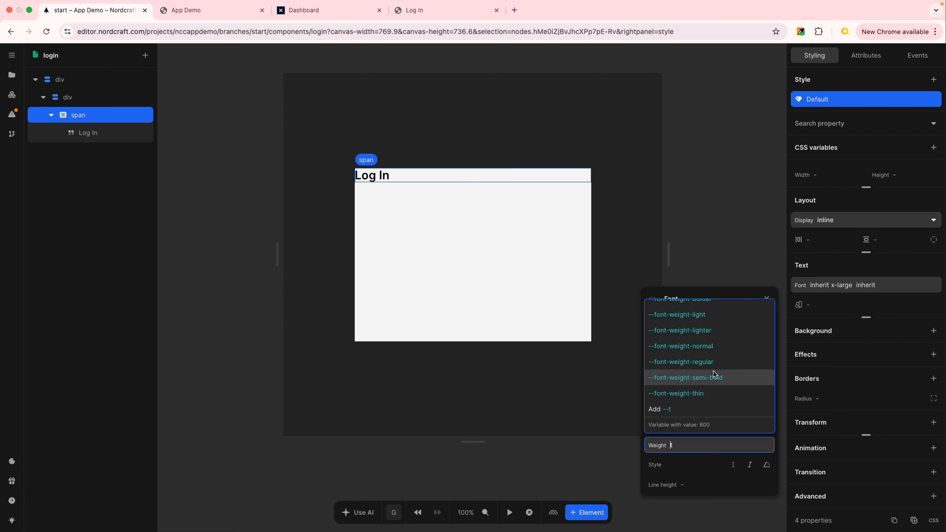
scroll(712, 356, "up", 3)
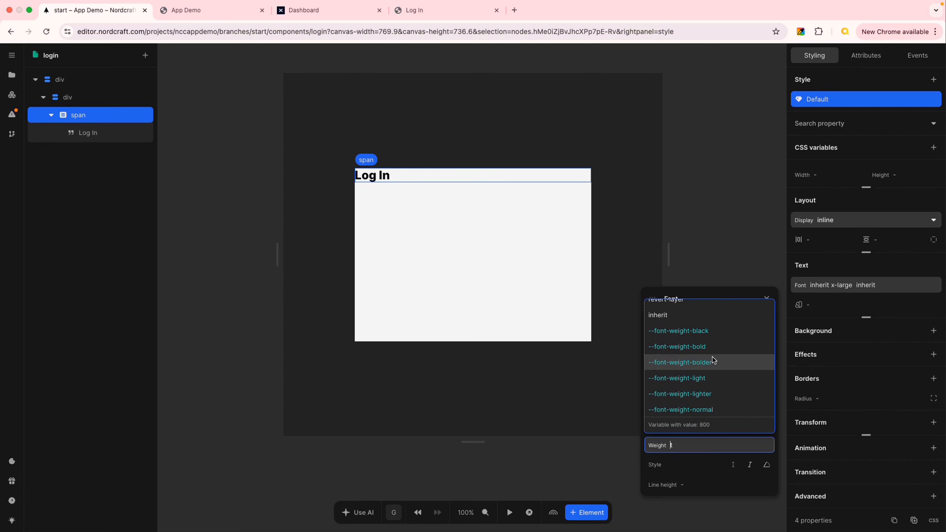
left_click(698, 348)
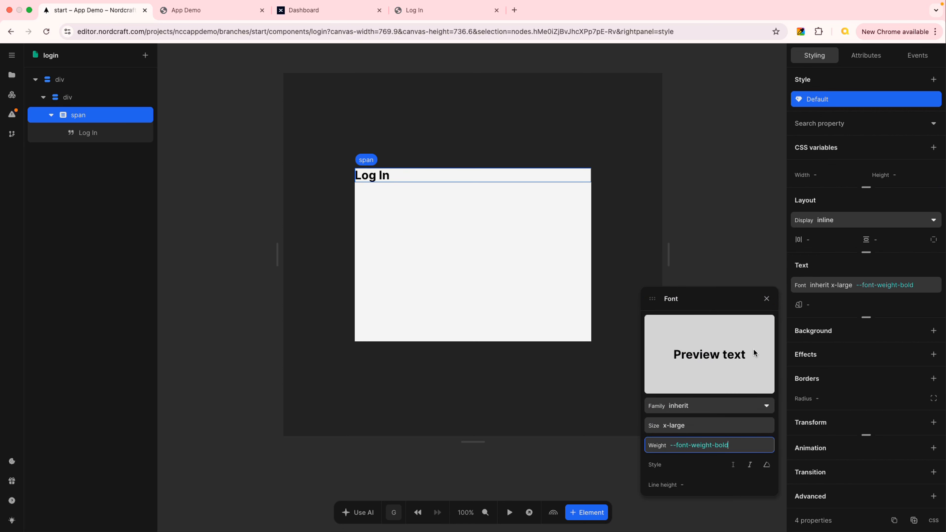
left_click(766, 299)
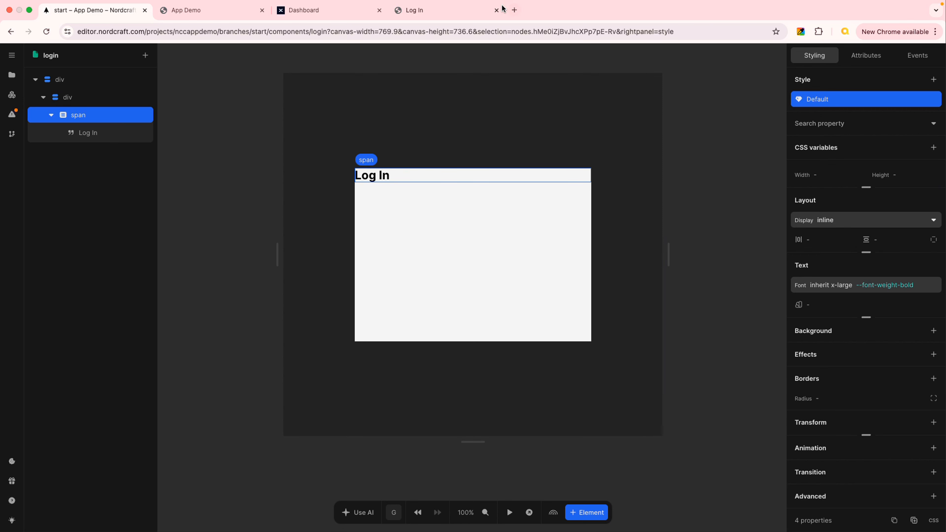
- Compare the heading position and inner spacing of the sample Log In page's box with the design in the Nordcraft editor
left_click(435, 12)
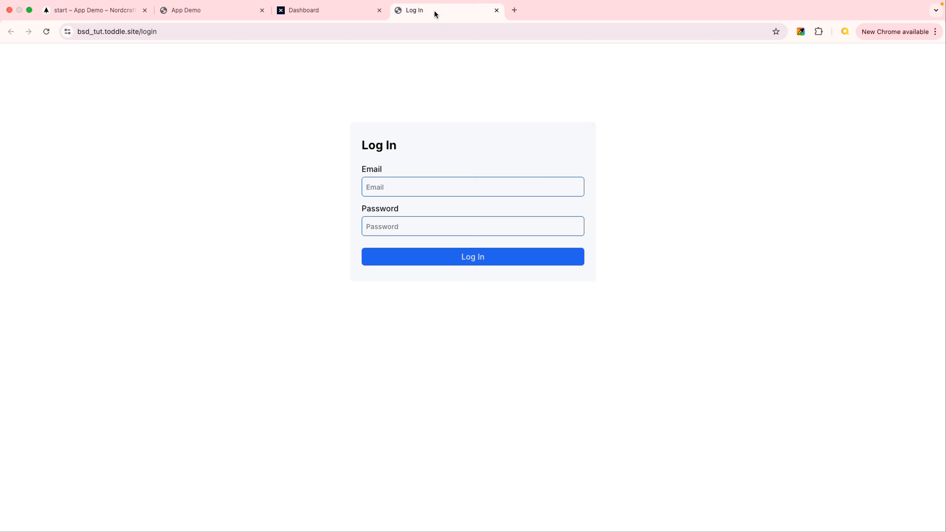
left_click(108, 11)
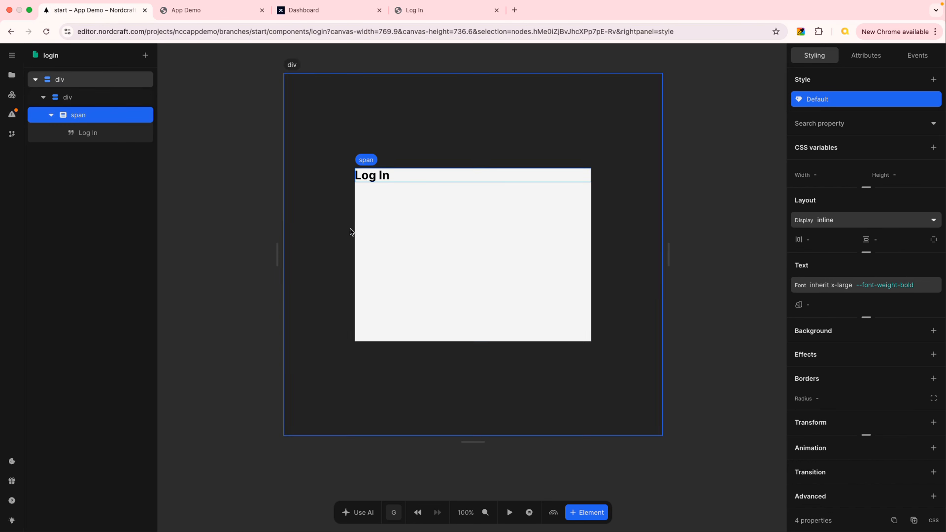
left_click(435, 11)
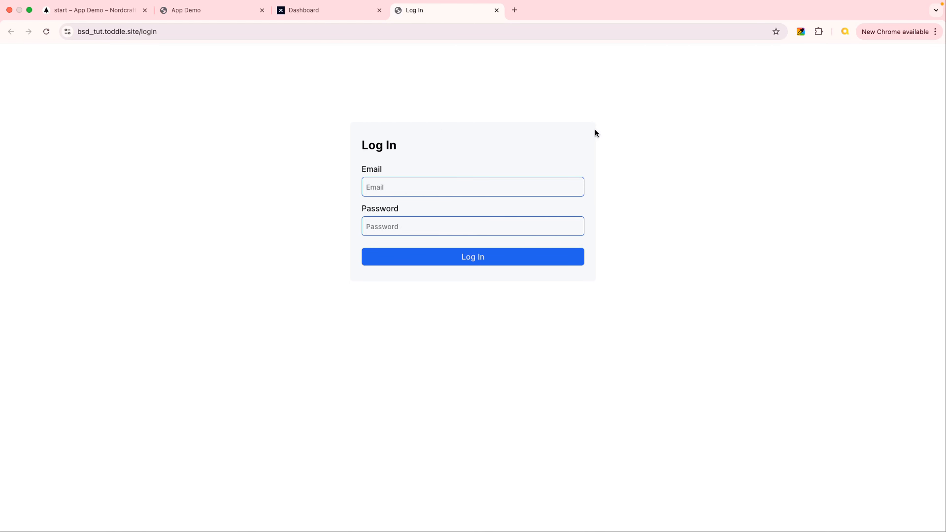
left_click_drag(590, 129, 593, 172)
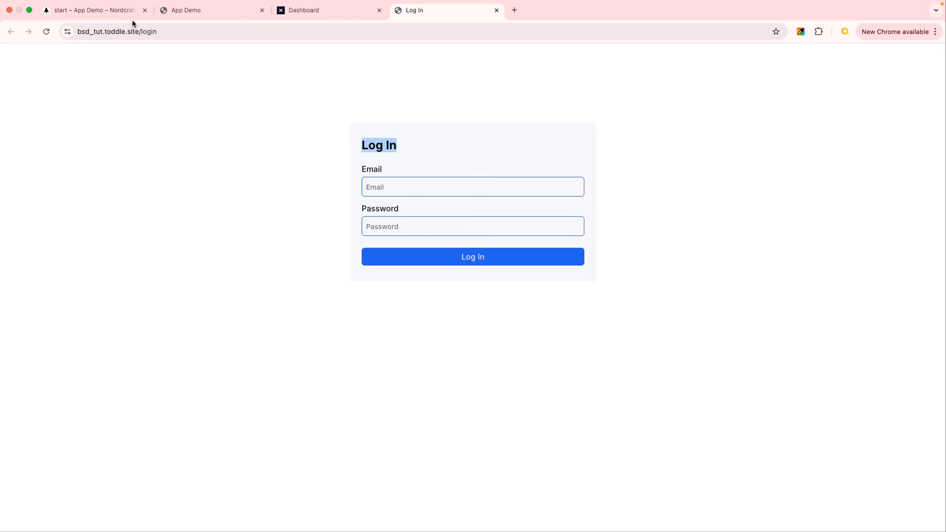
left_click(97, 11)
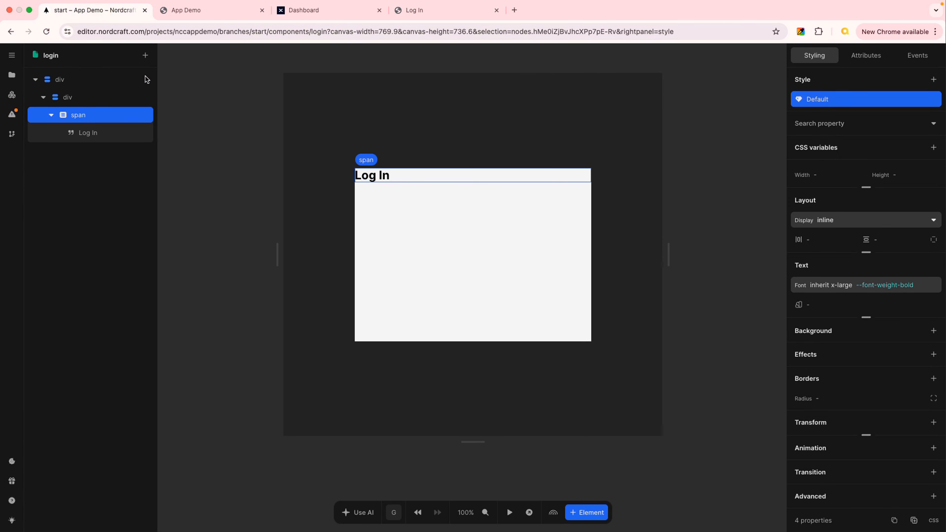
- Set the nested div's horizontal and vertical padding to 2rem each
left_click(86, 98)
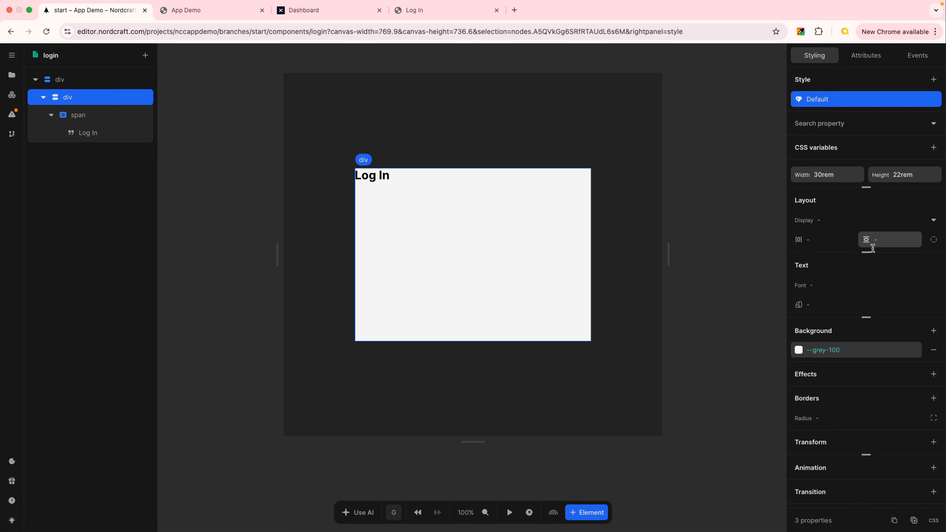
left_click(818, 239)
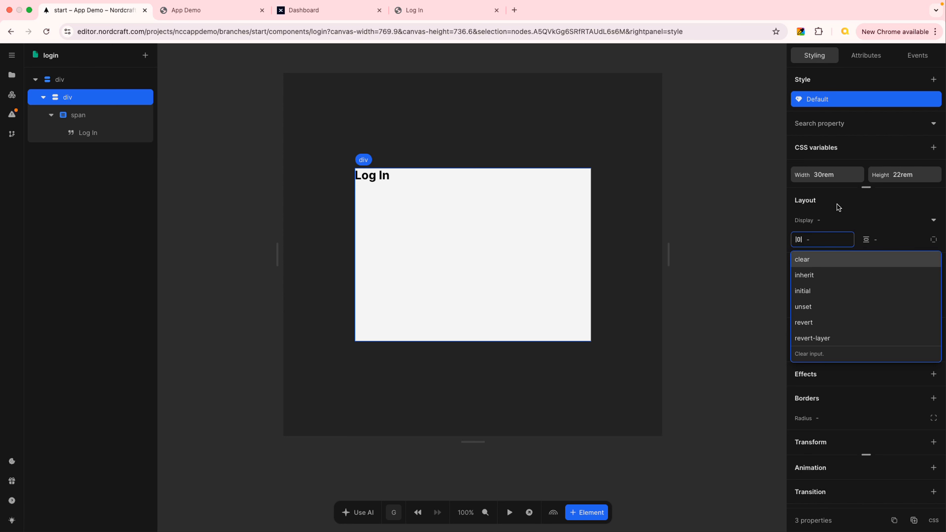
type("2rem")
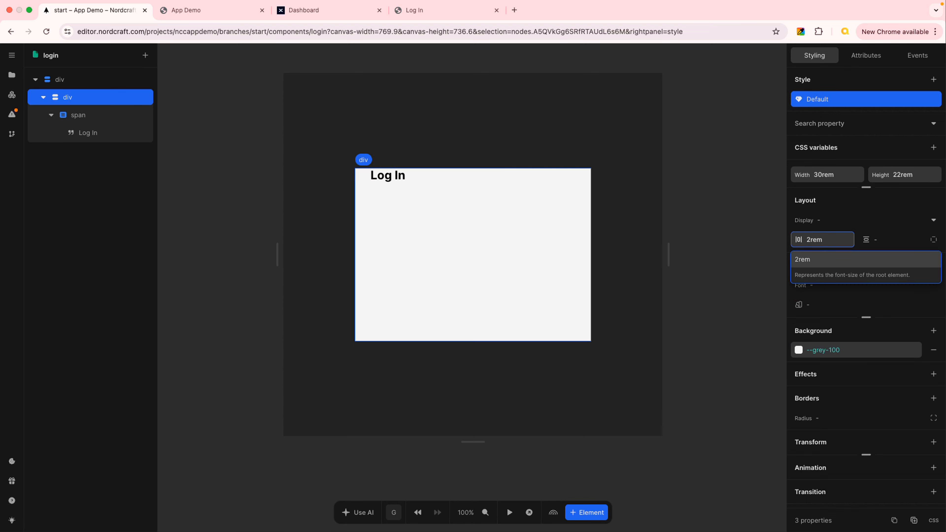
key("Tab")
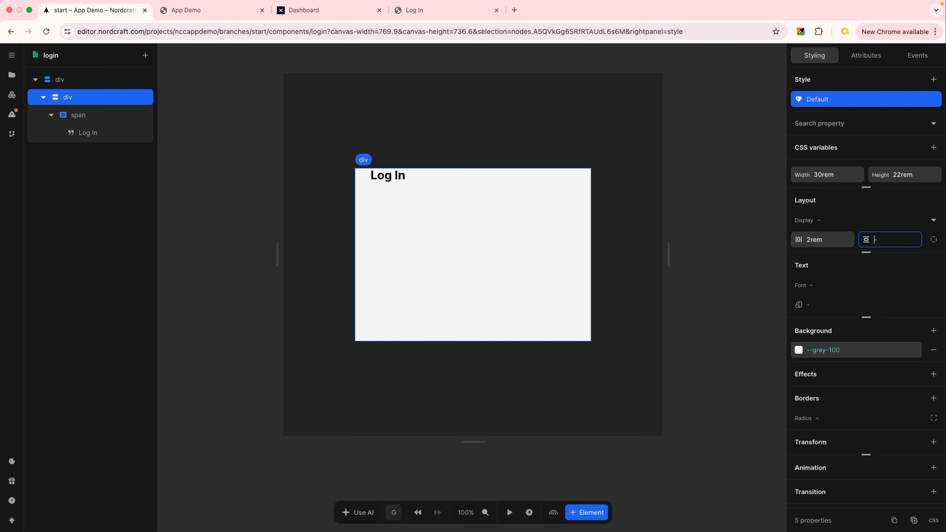
type("2rem")
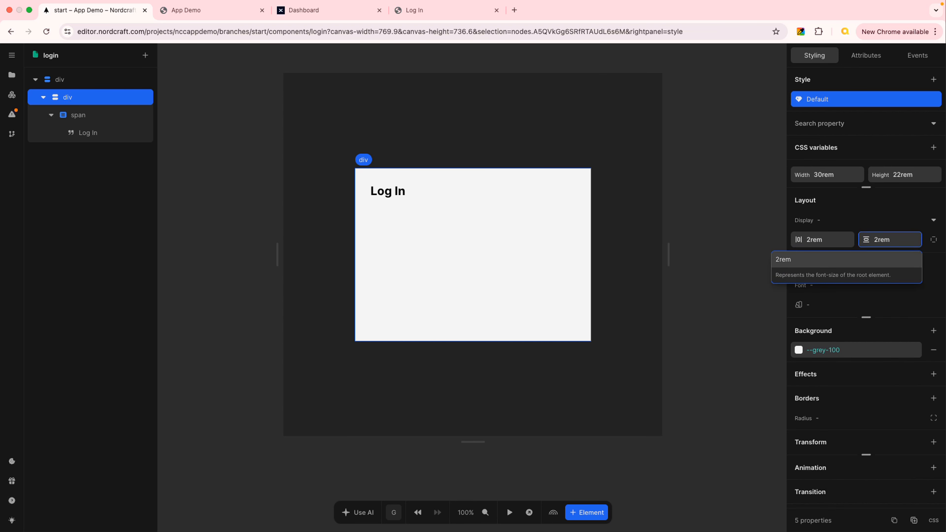
key("Return")
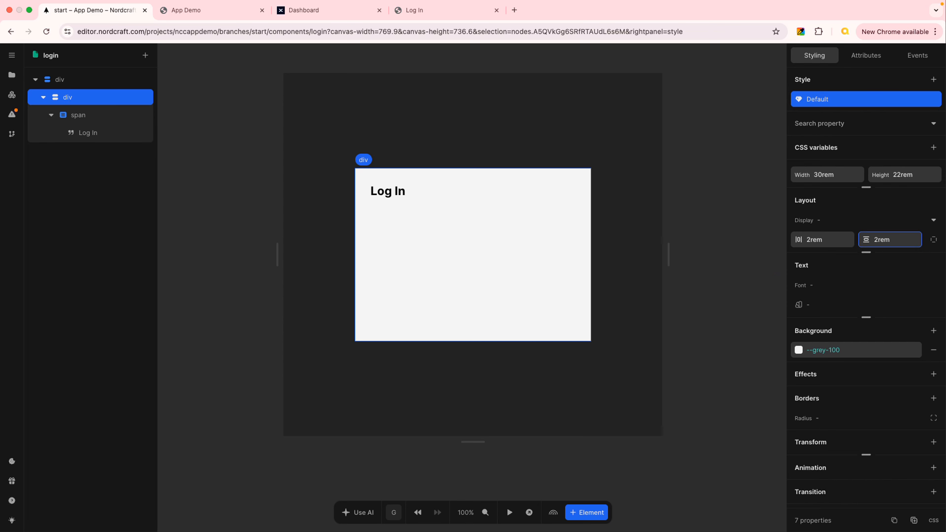
- Check the Email label on the sample Log In page and add a second span inside the nested div in the Nordcraft editor
left_click(413, 10)
left_click(430, 163)
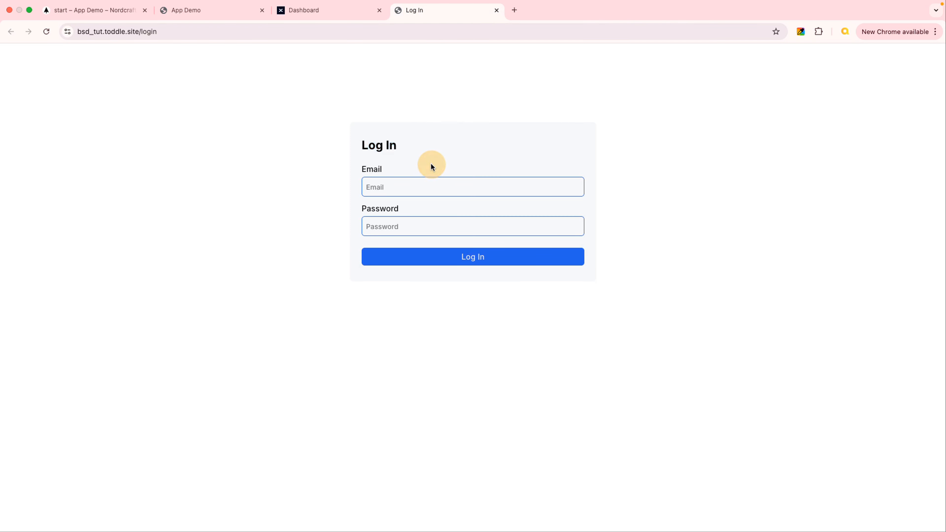
left_click(116, 15)
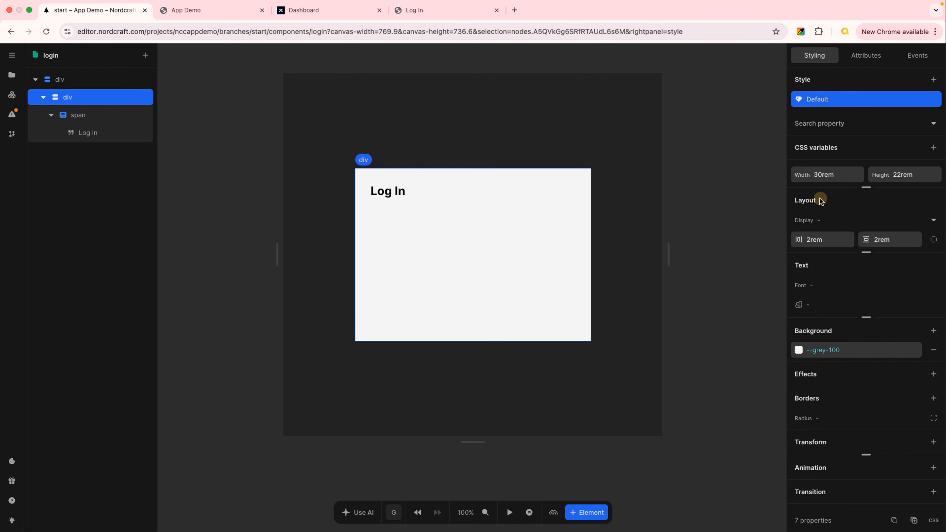
left_click(424, 11)
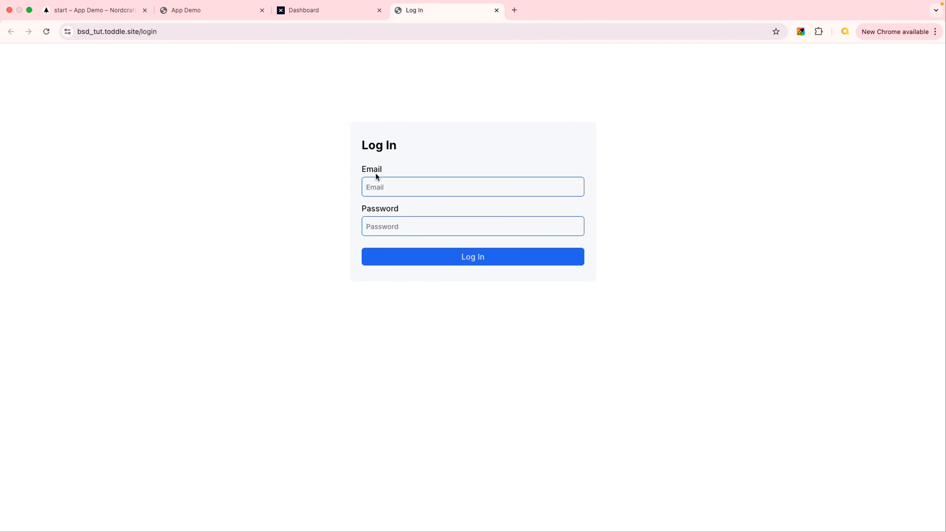
left_click_drag(362, 168, 386, 180)
left_click(104, 15)
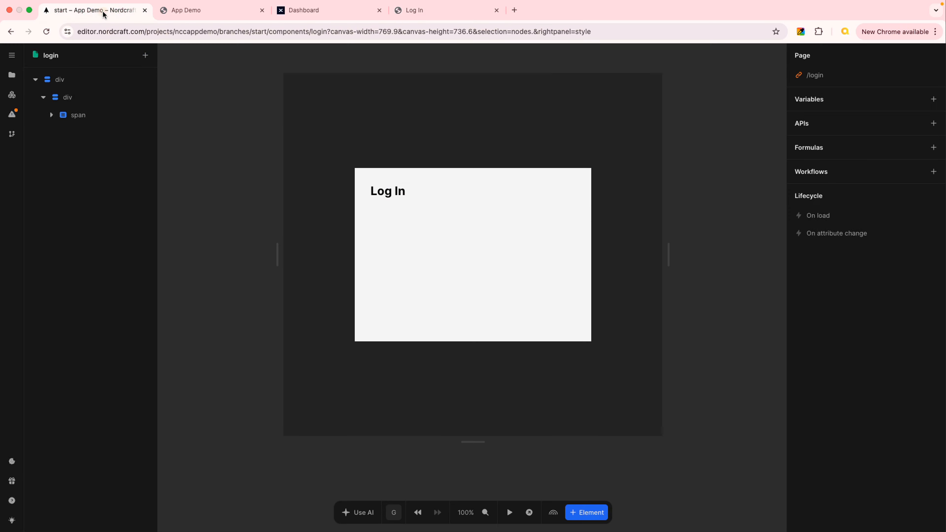
left_click(88, 96)
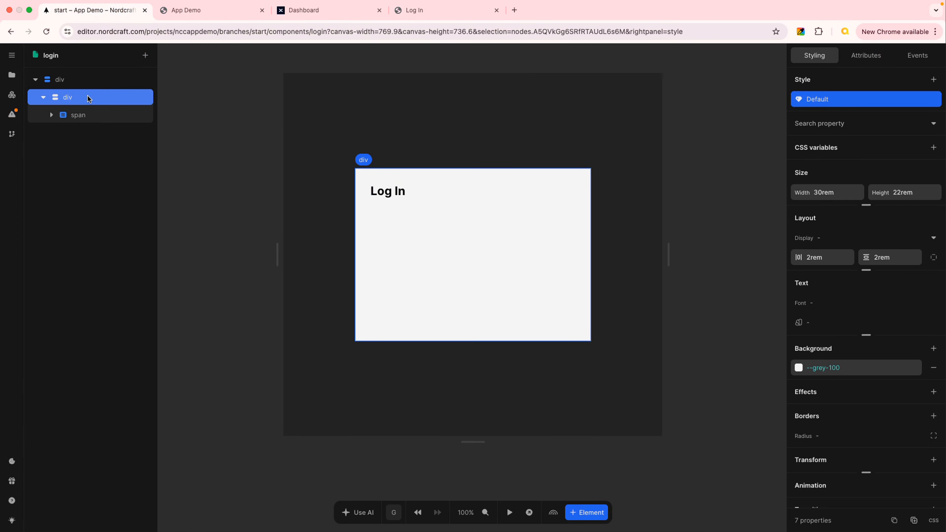
type("esp")
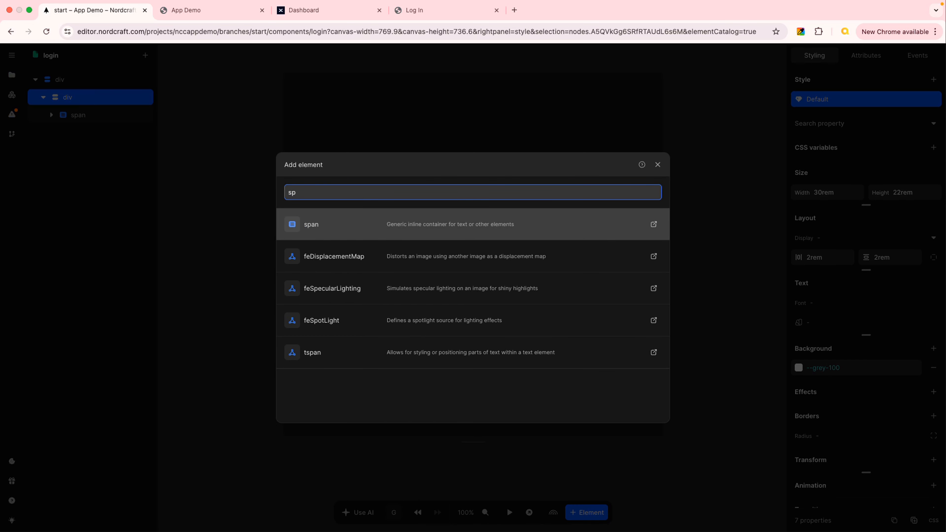
left_click(342, 225)
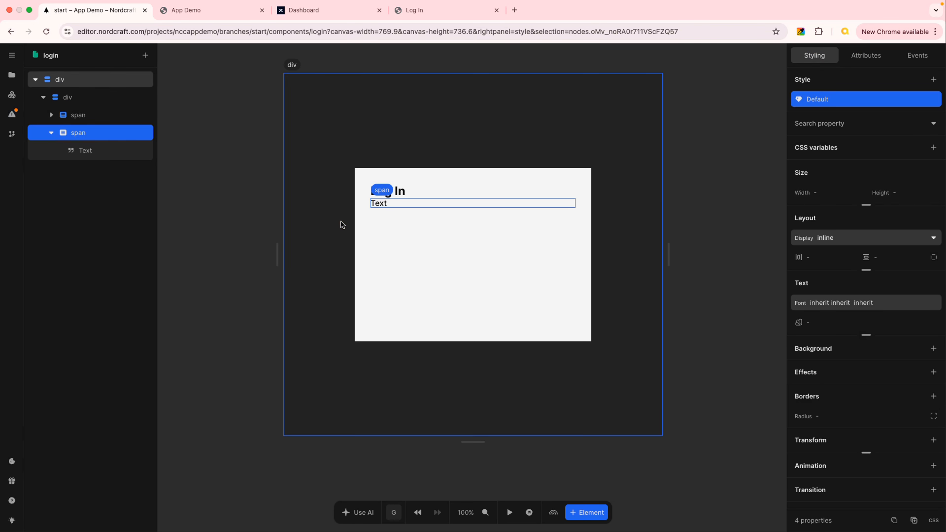
- Change the new span's text to "Email" and deselect the text element
left_click(87, 151)
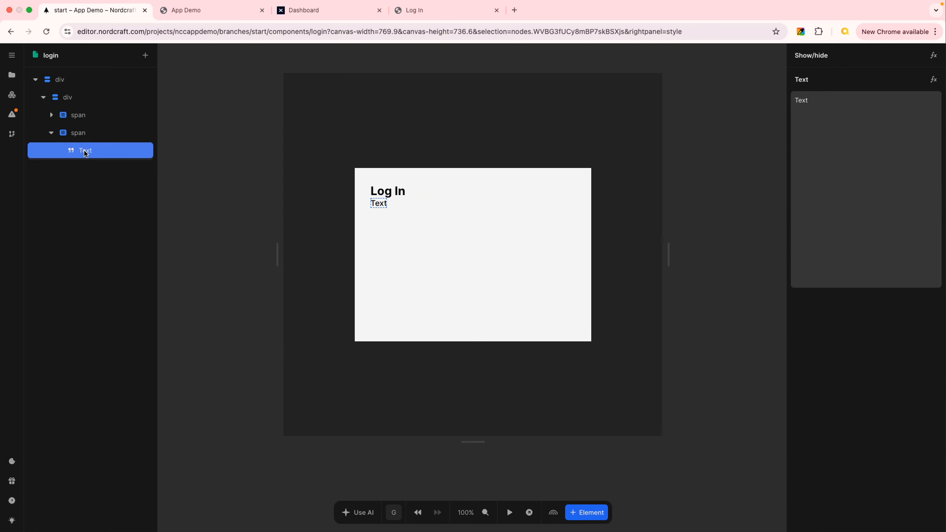
left_click(378, 203)
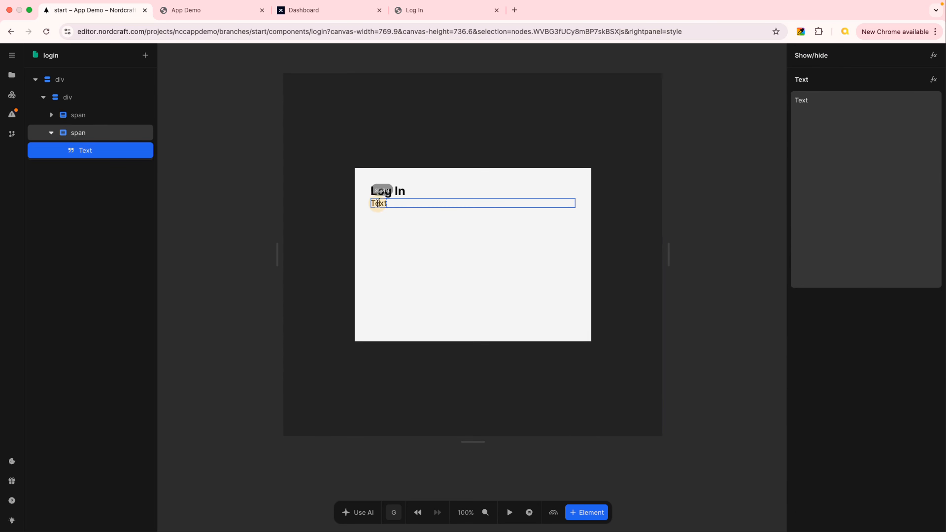
double_click(377, 203)
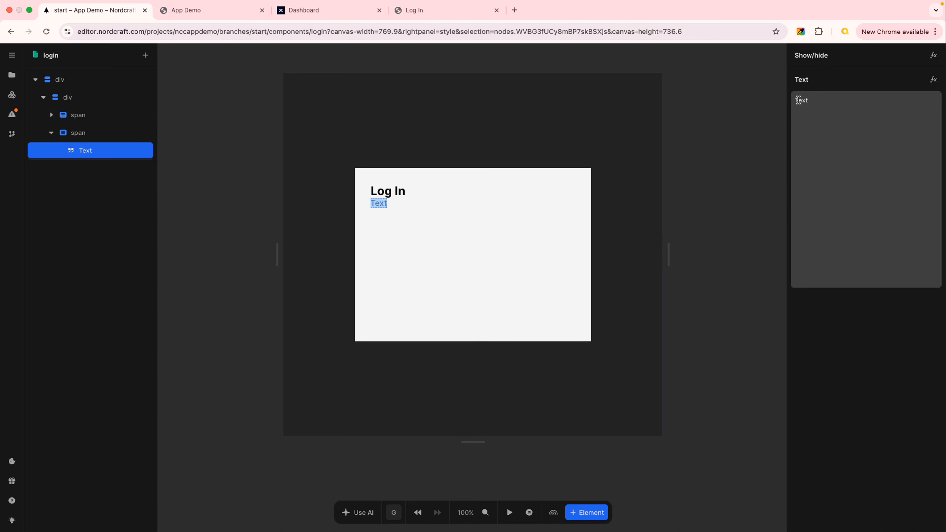
double_click(802, 100)
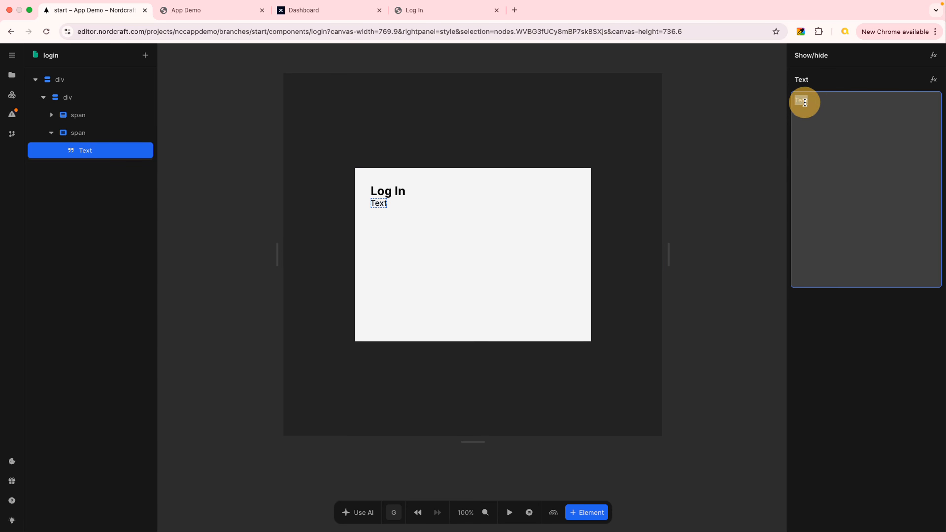
type("Email")
key("Escape")
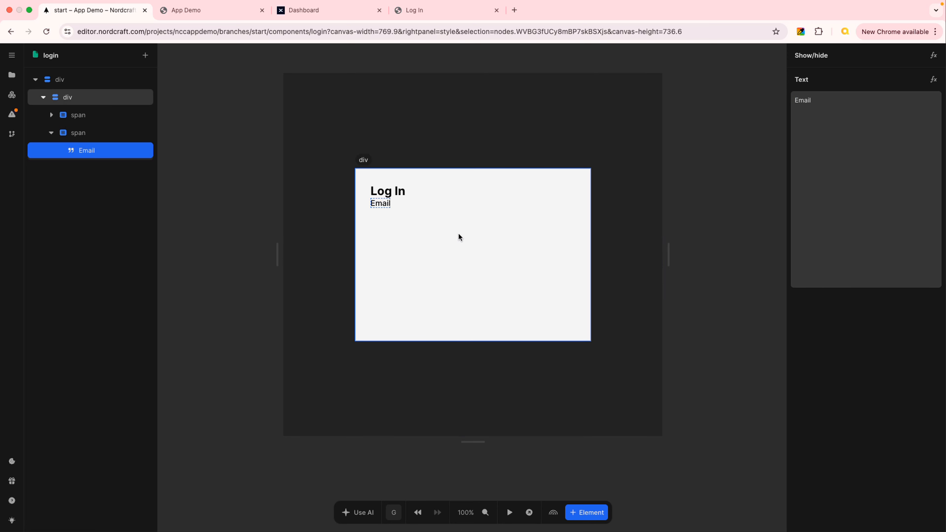
key("Escape")
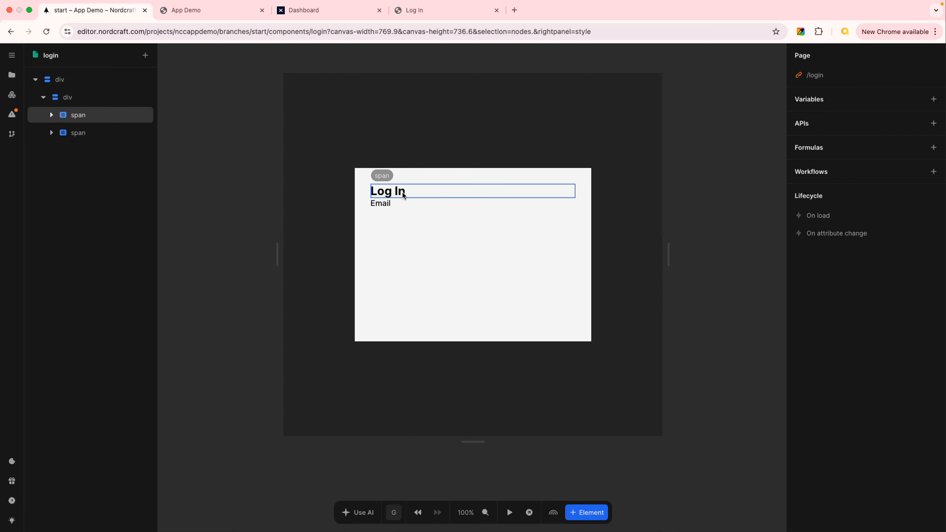
- Check the heading-to-label spacing on the sample Log In page, and give the nested div a flex display with a 1.5rem gap in Nordcraft
left_click(418, 10)
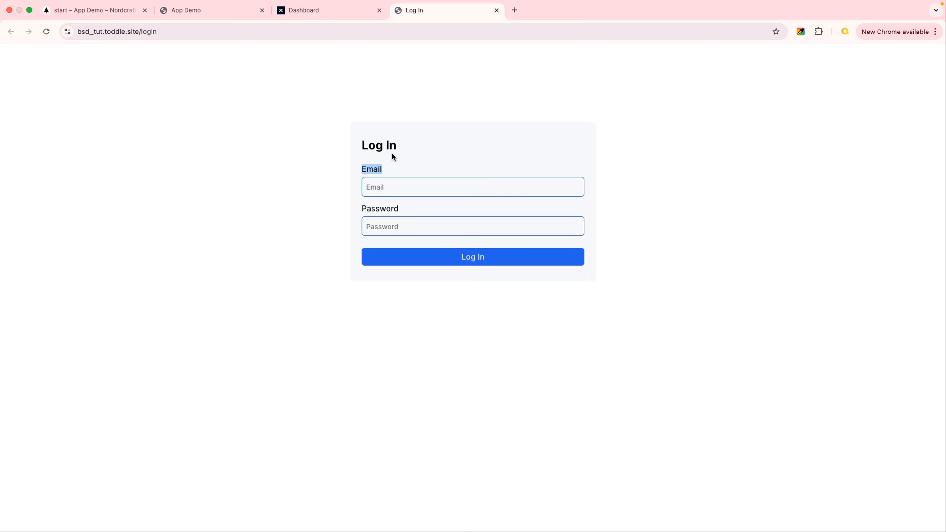
left_click(96, 10)
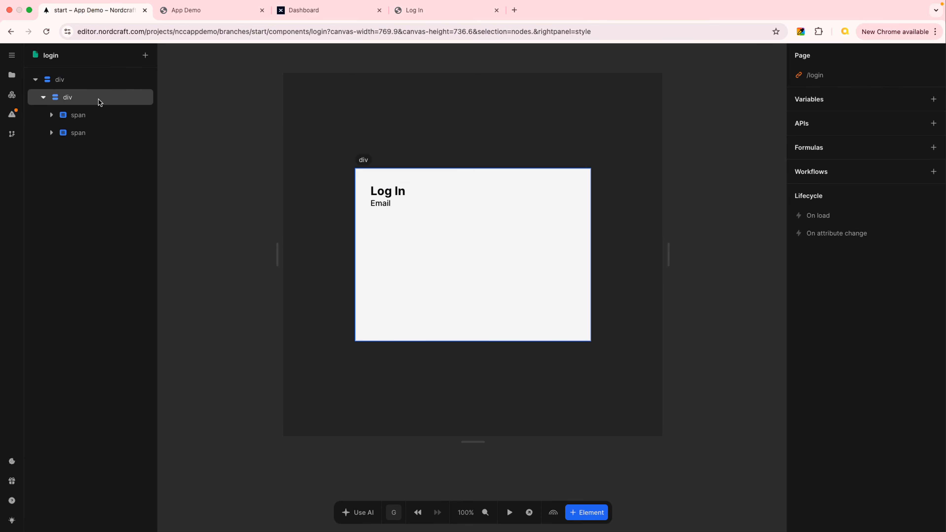
left_click(91, 95)
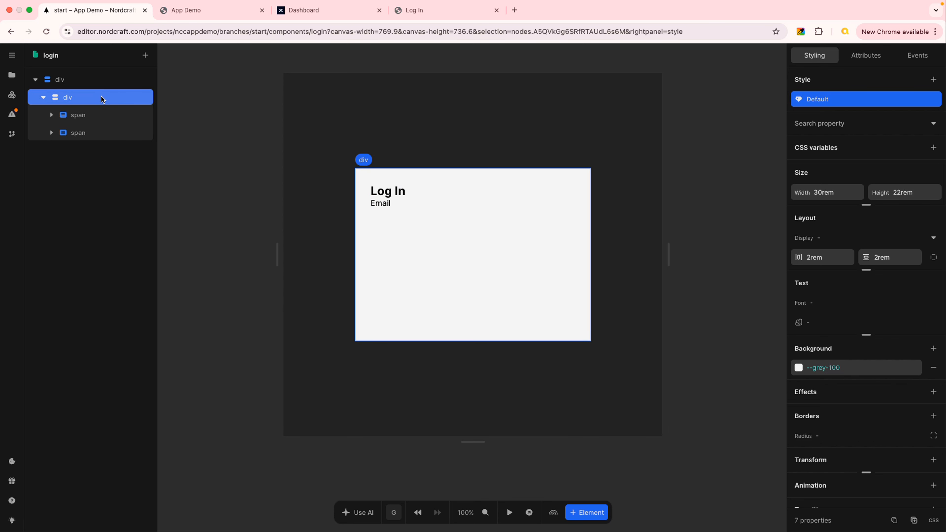
left_click(931, 238)
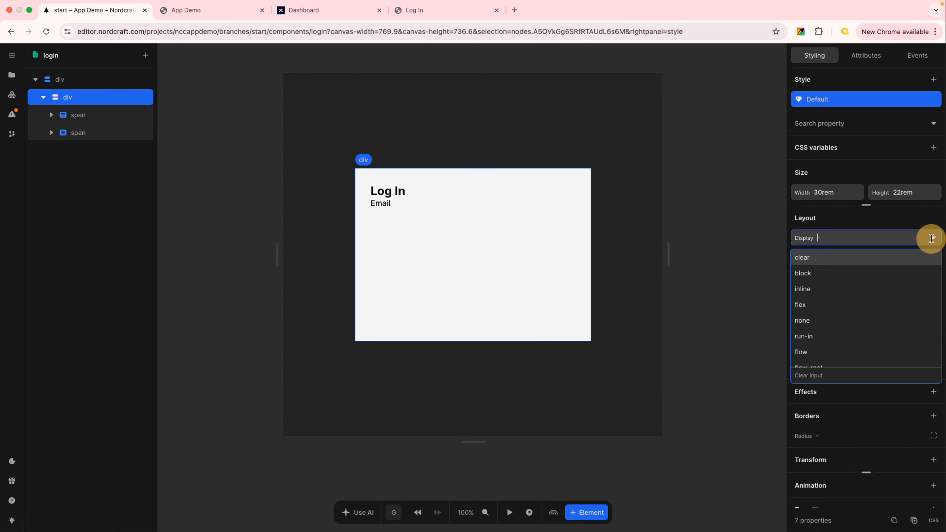
left_click(816, 304)
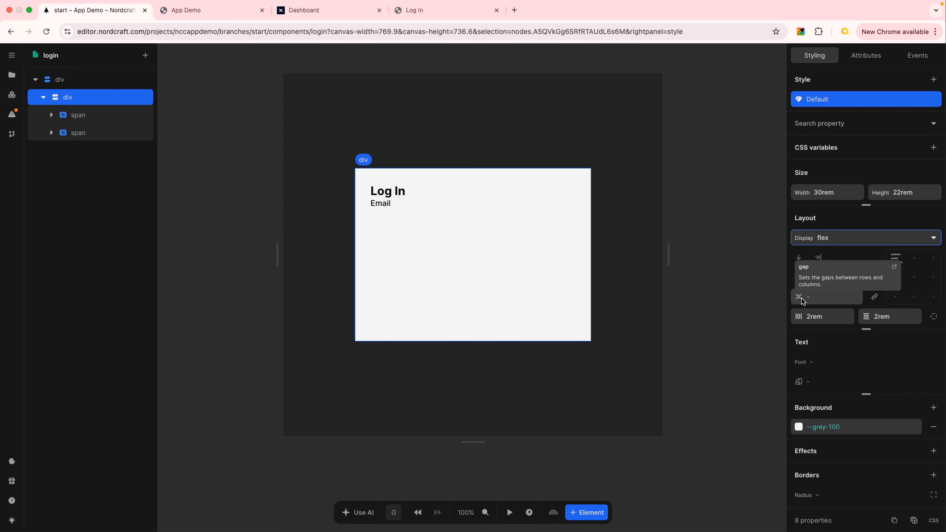
left_click(816, 297)
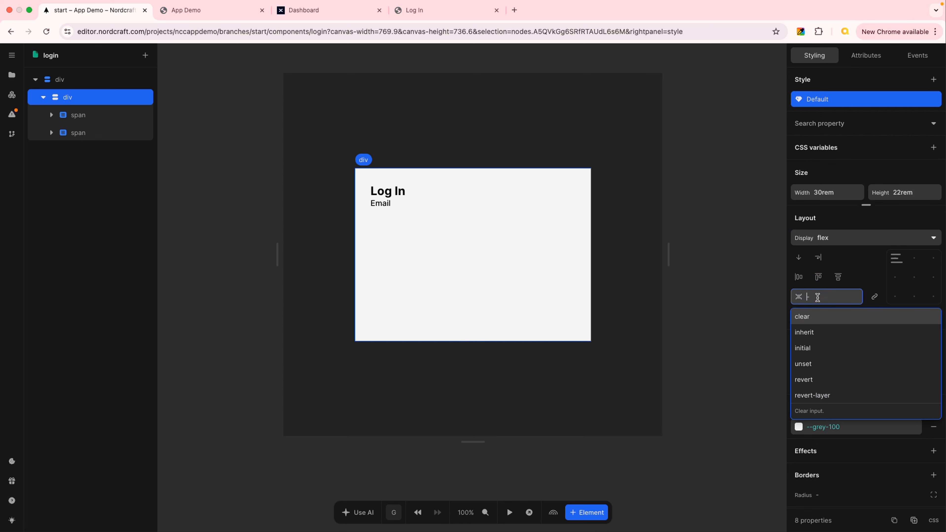
type("1.5rem")
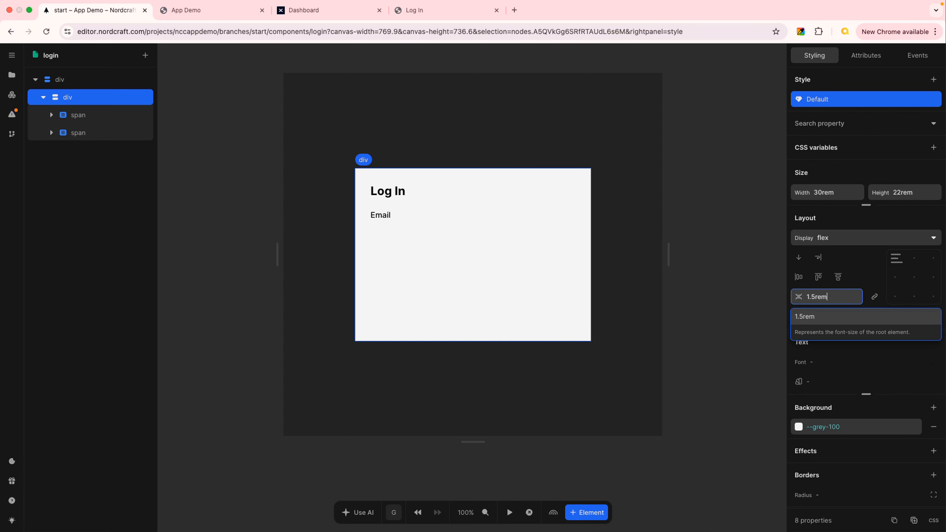
key("Return")
key("Tab")
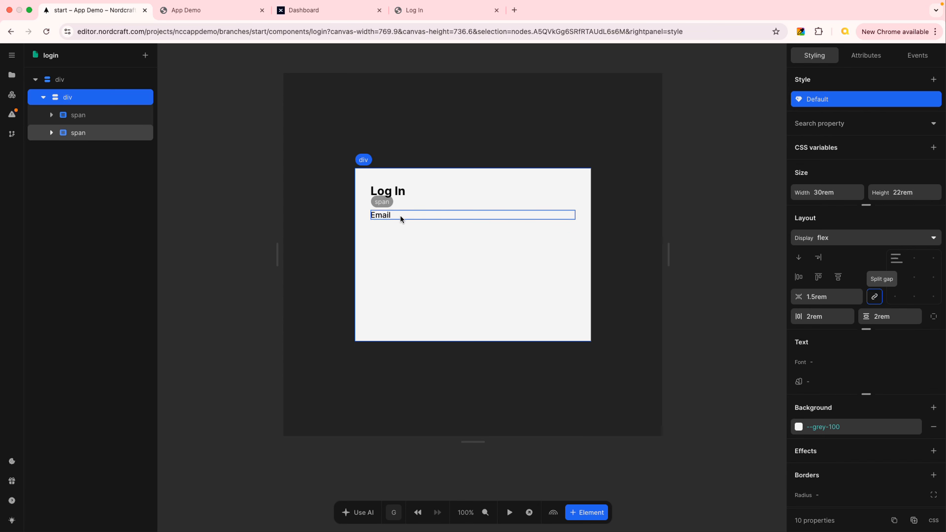
- Check the email field on the sample Log In page and add an input element to the nested div in the Nordcraft editor
left_click(423, 15)
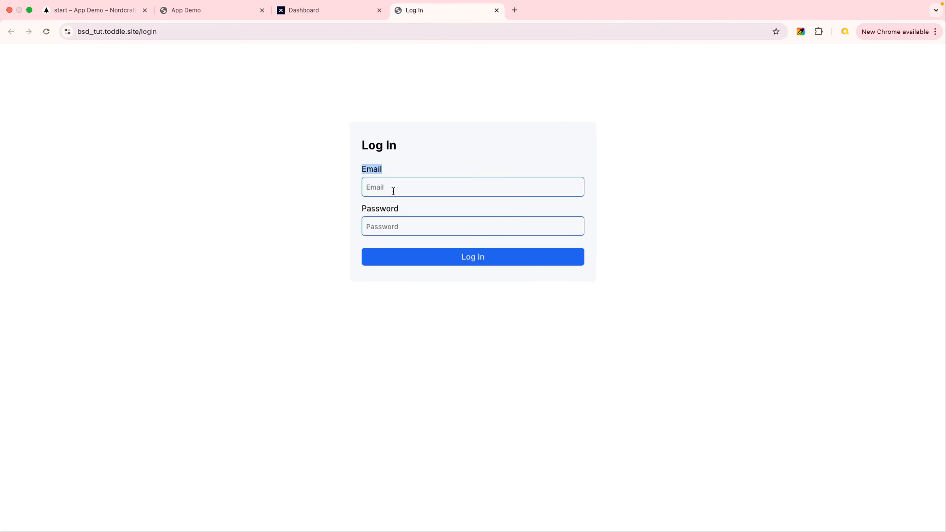
left_click(84, 11)
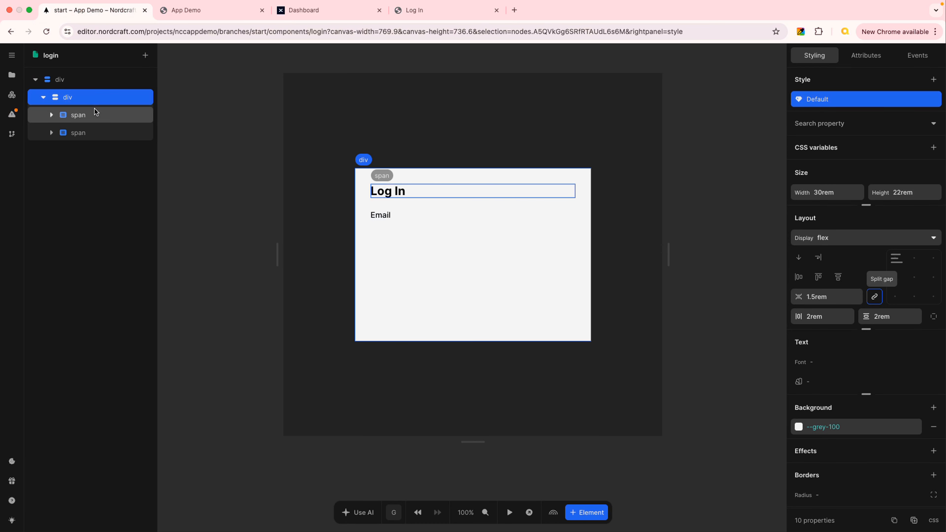
left_click(91, 101)
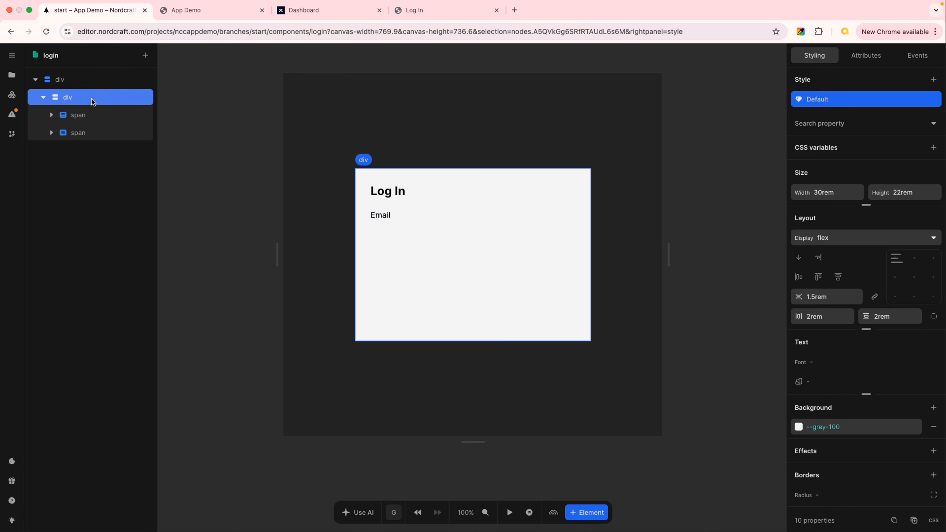
key("e")
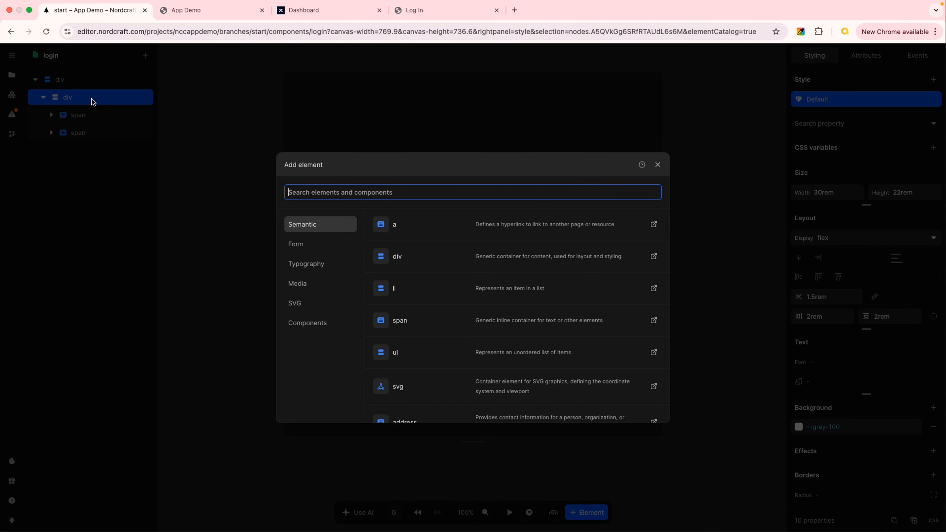
type("in")
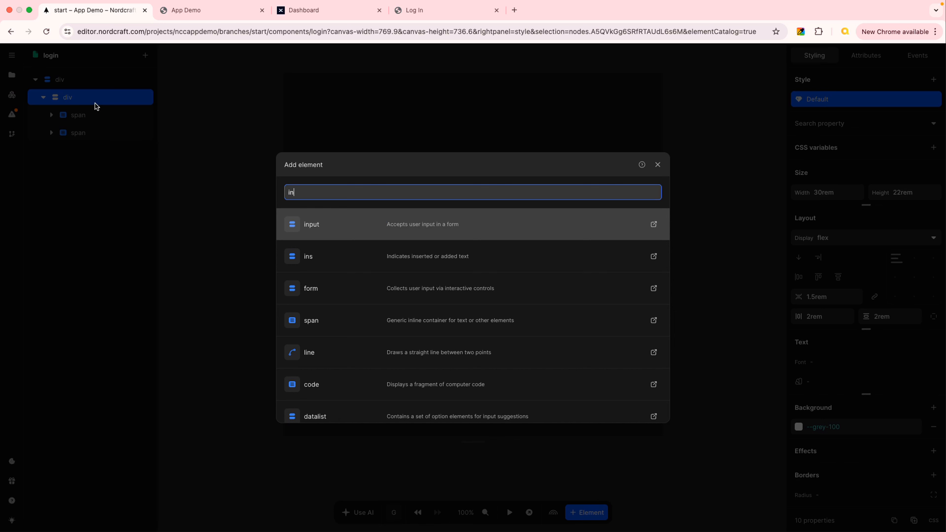
left_click(356, 227)
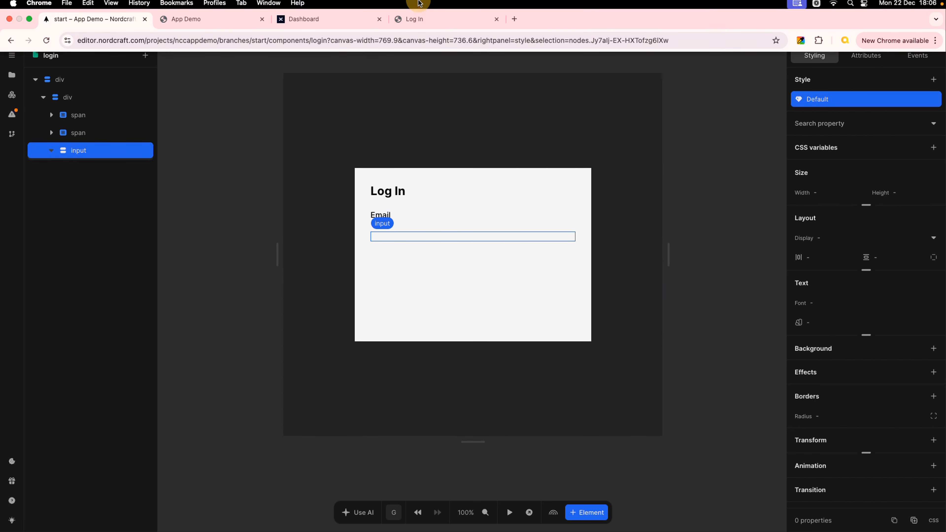
- Compare the label-to-field spacing with the sample Log In page and wrap the Email span in a div in the Nordcraft editor
left_click(420, 21)
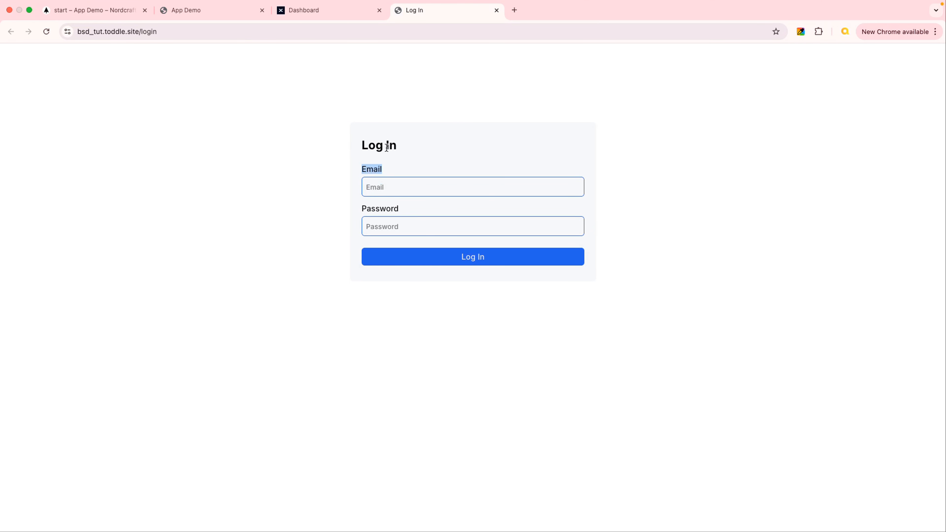
left_click(97, 11)
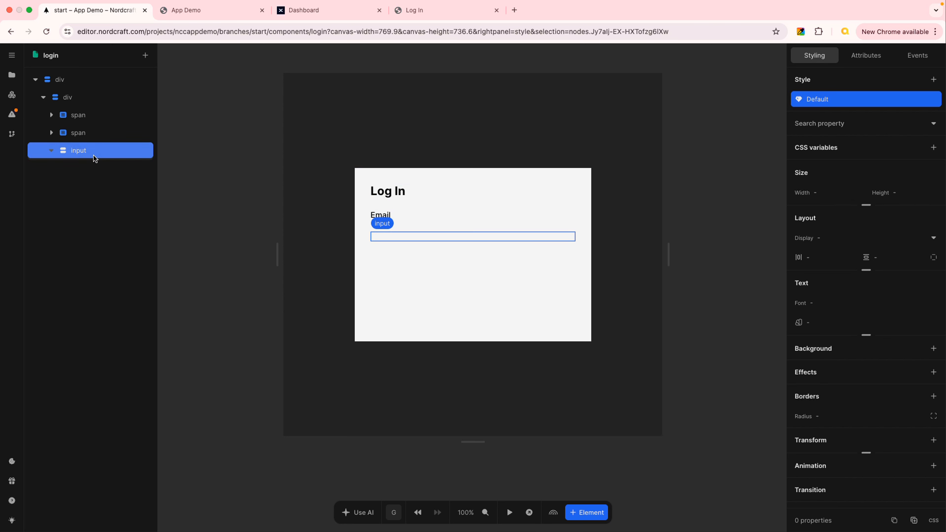
left_click(91, 132)
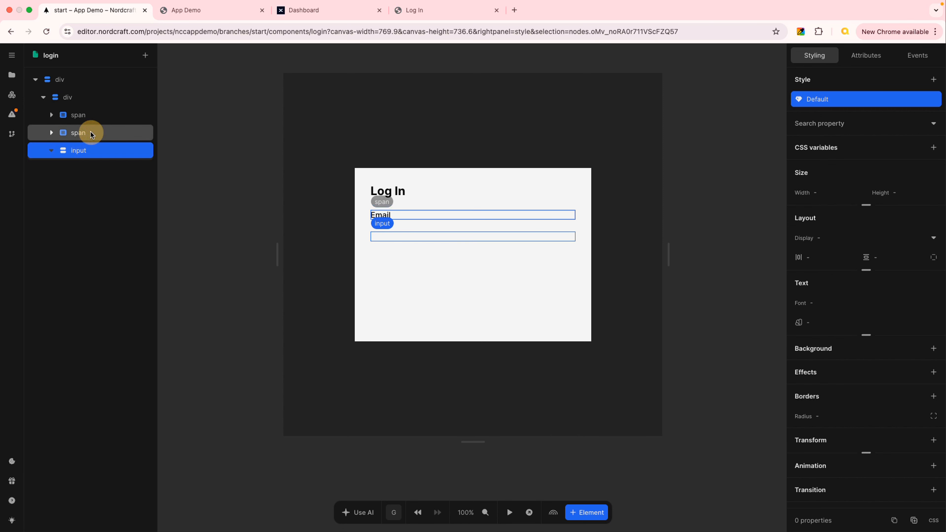
left_click(99, 151)
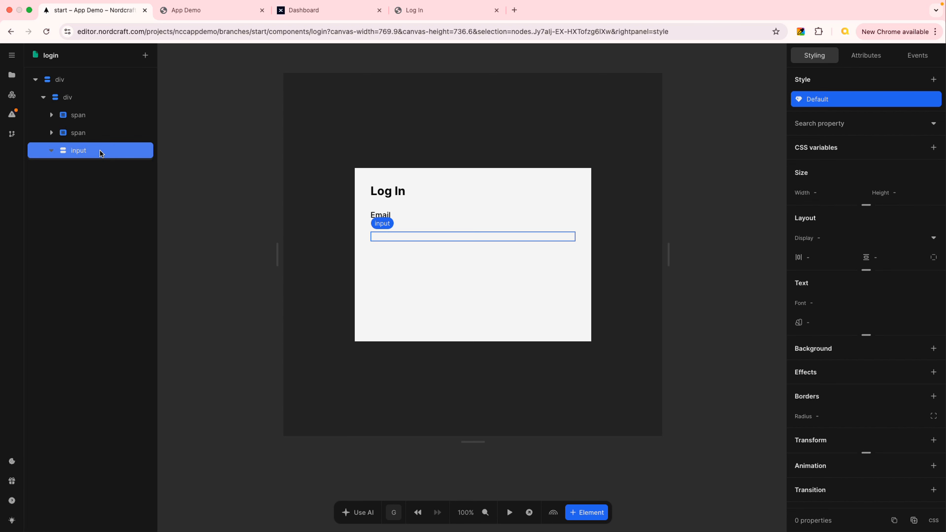
left_click(75, 95)
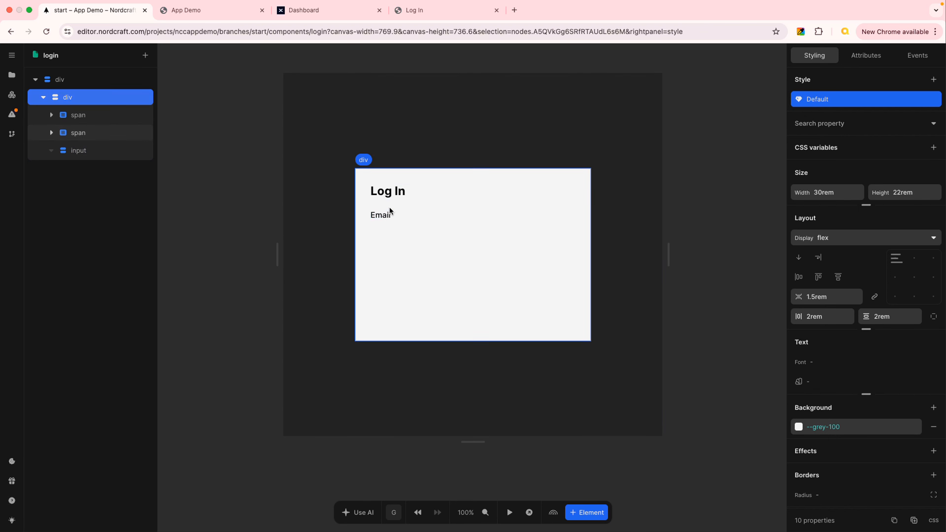
right_click(97, 135)
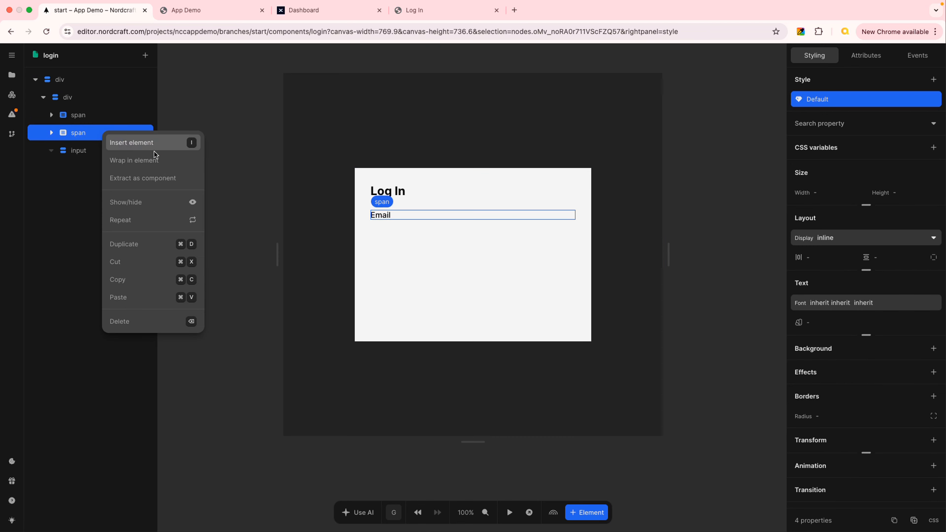
left_click(165, 159)
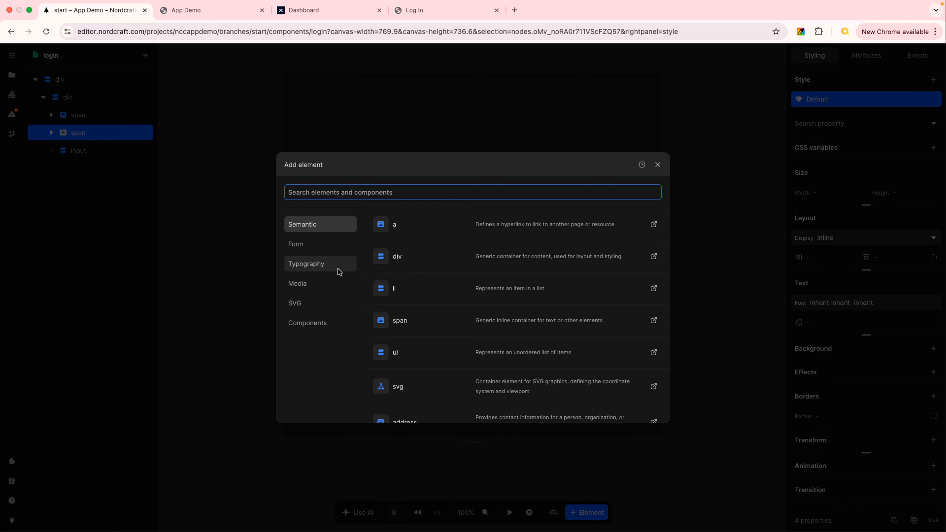
left_click(418, 256)
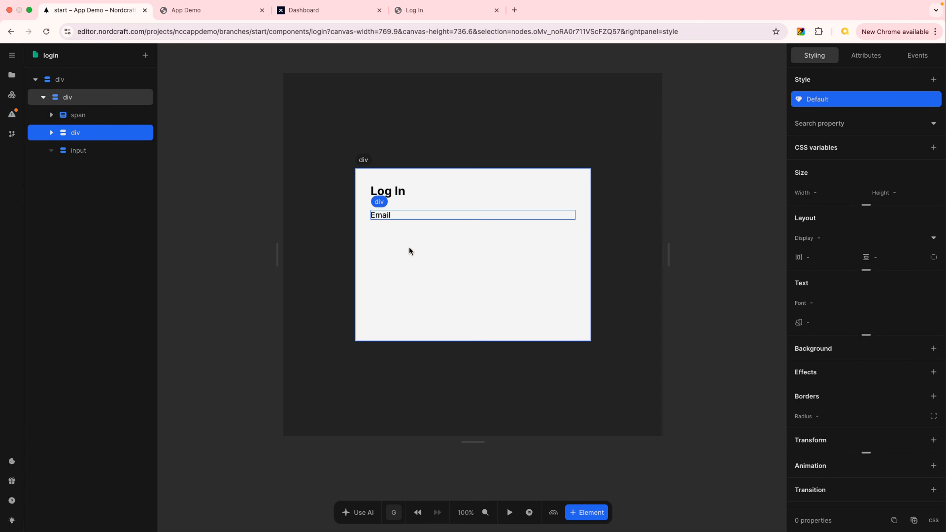
- Move the input element into the nested div that holds the Email span
left_click(52, 133)
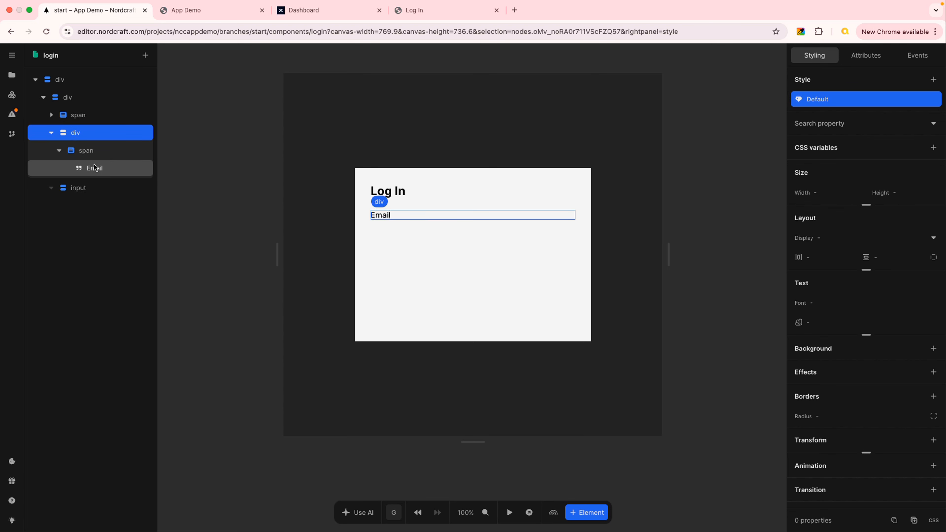
left_click(59, 150)
left_click_drag(87, 169, 87, 160)
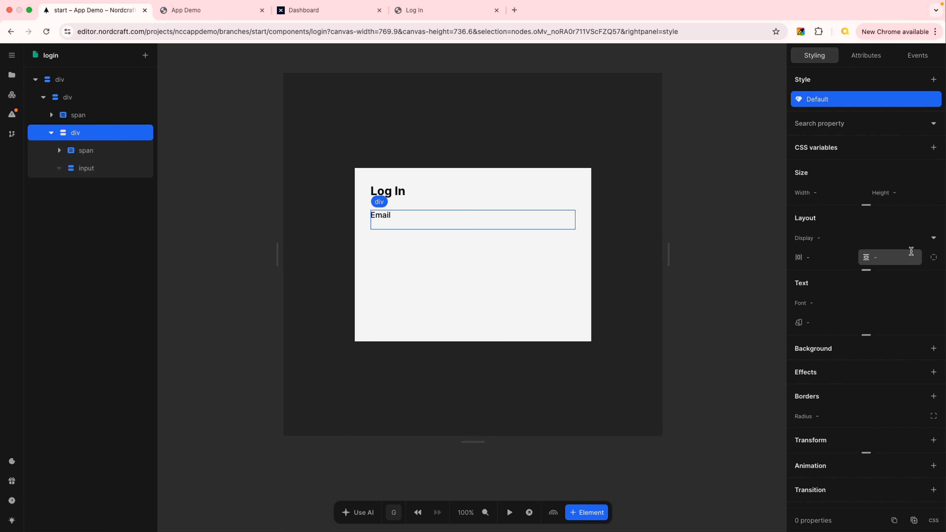
- Give the div around the Email span and input a flex display with a 0.5rem gap
left_click(907, 239)
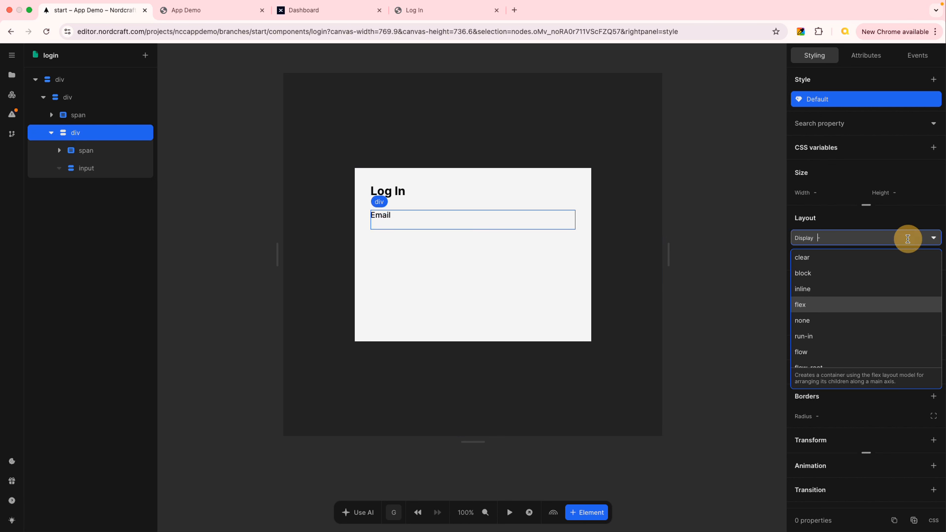
left_click(813, 306)
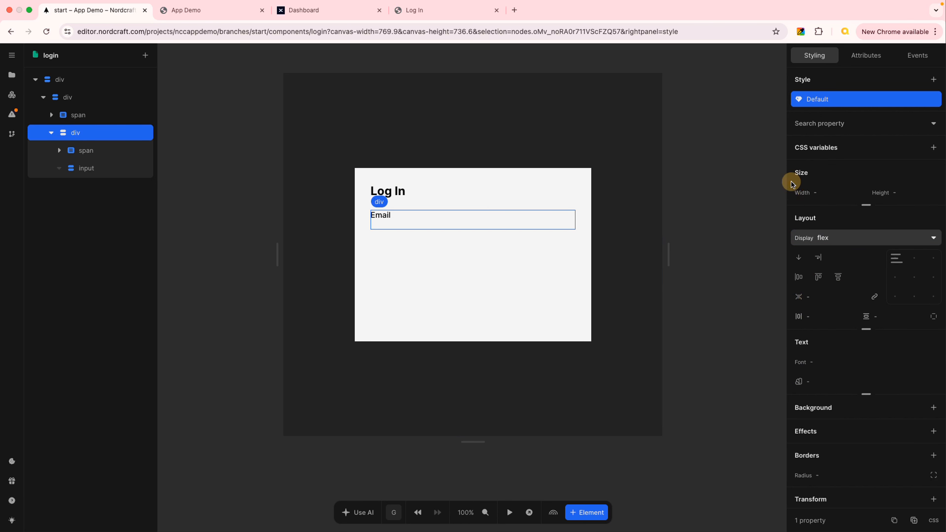
left_click(826, 303)
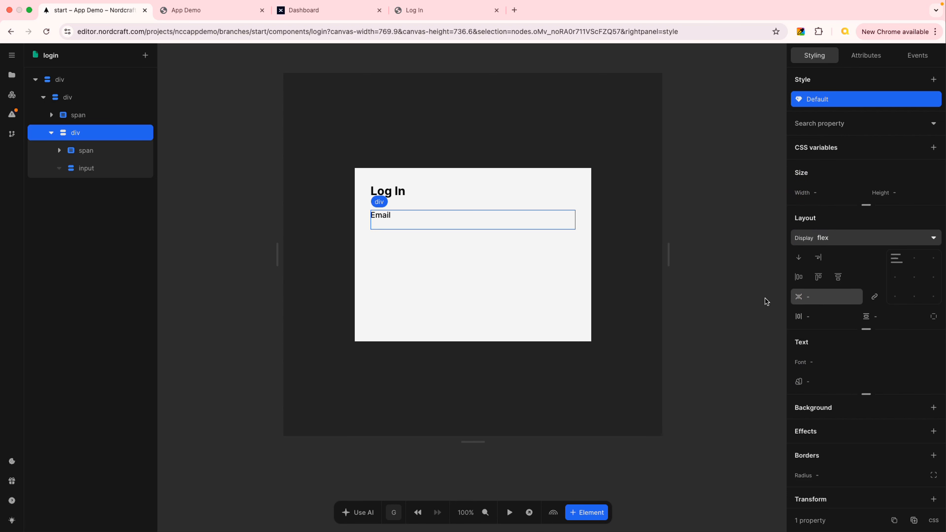
left_click(817, 298)
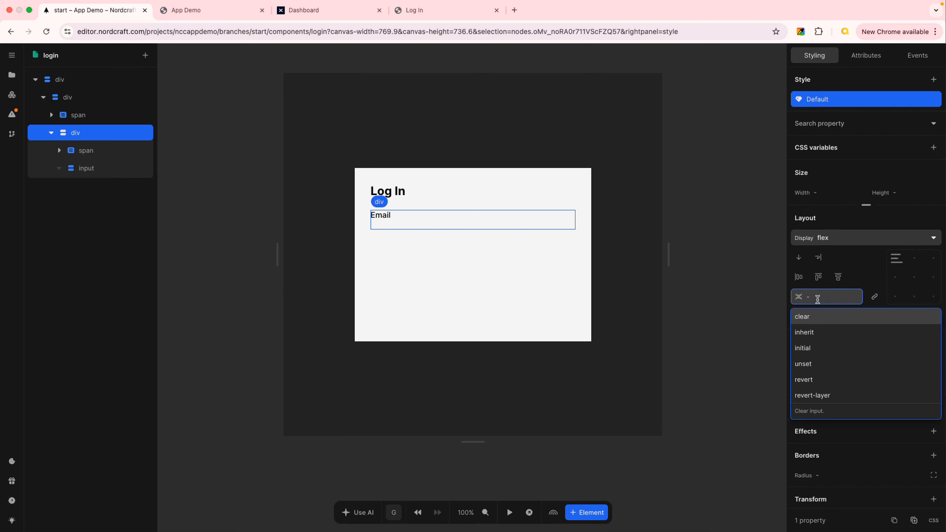
type("0.5rem")
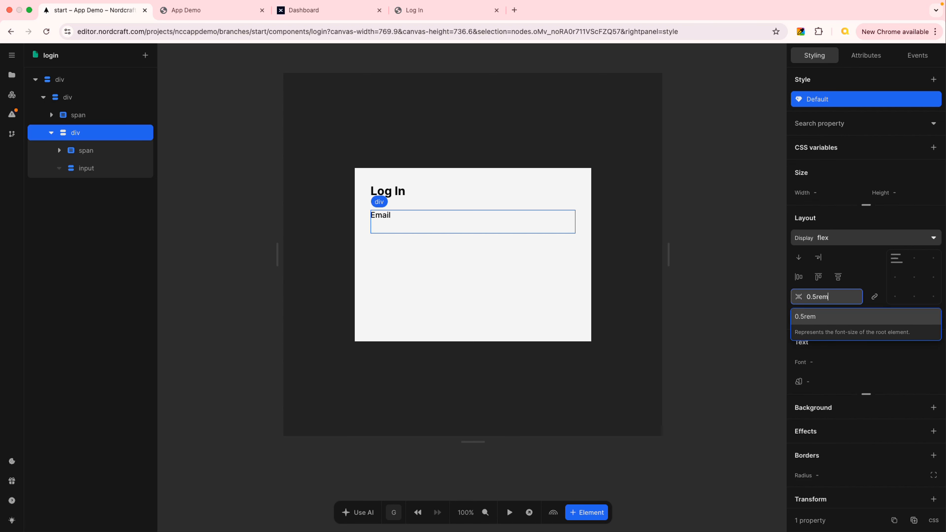
key("Return")
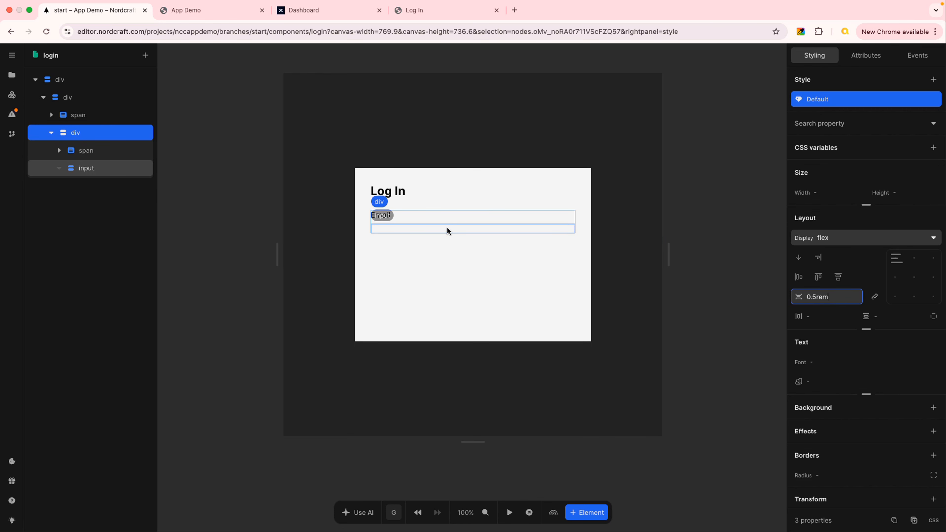
- Set the email input's display to flex and its height to 2.5rem
left_click(109, 168)
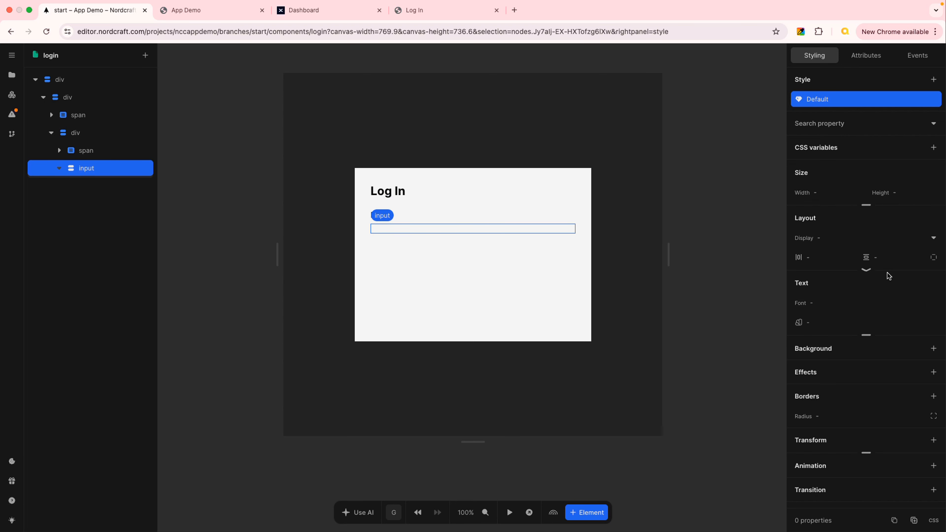
left_click(927, 237)
left_click(811, 305)
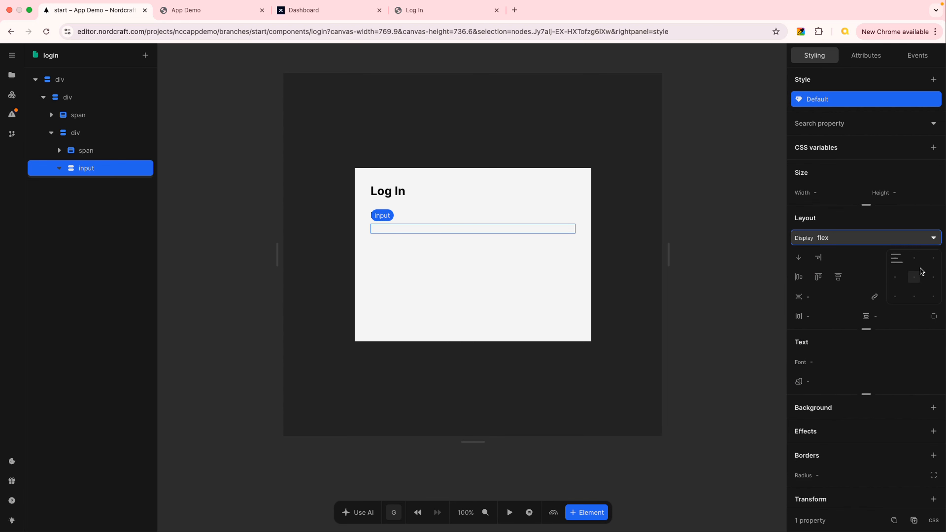
left_click(909, 192)
type("2")
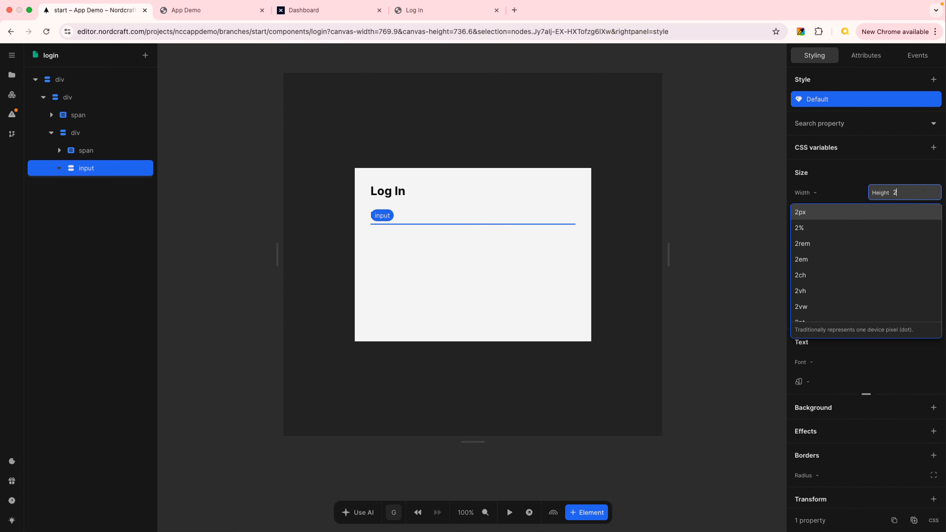
type("rem")
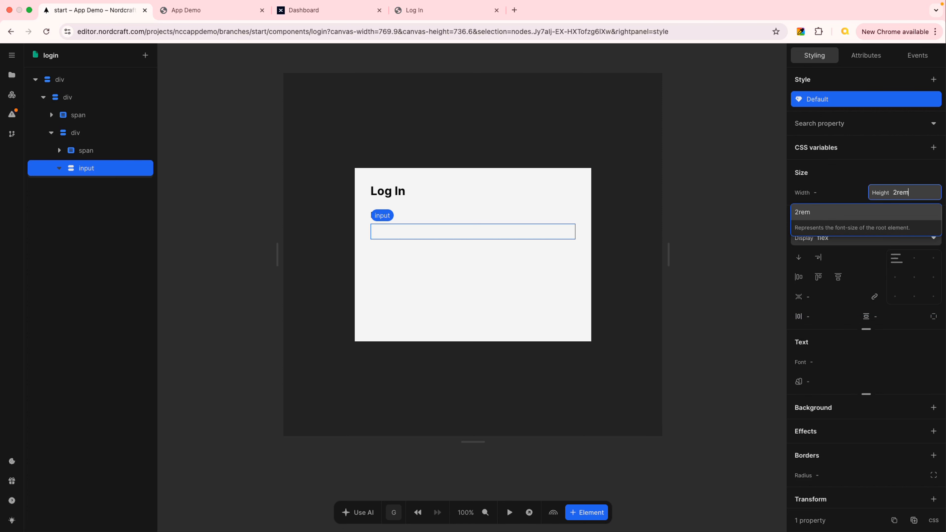
key("BackSpace")
key("BackSpace")
key("BackSpace")
type(".5rem")
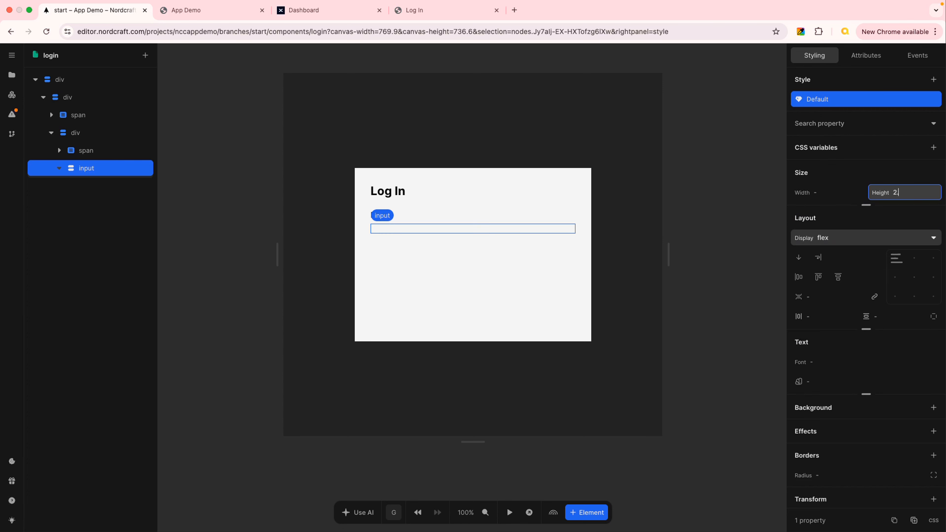
key("Return")
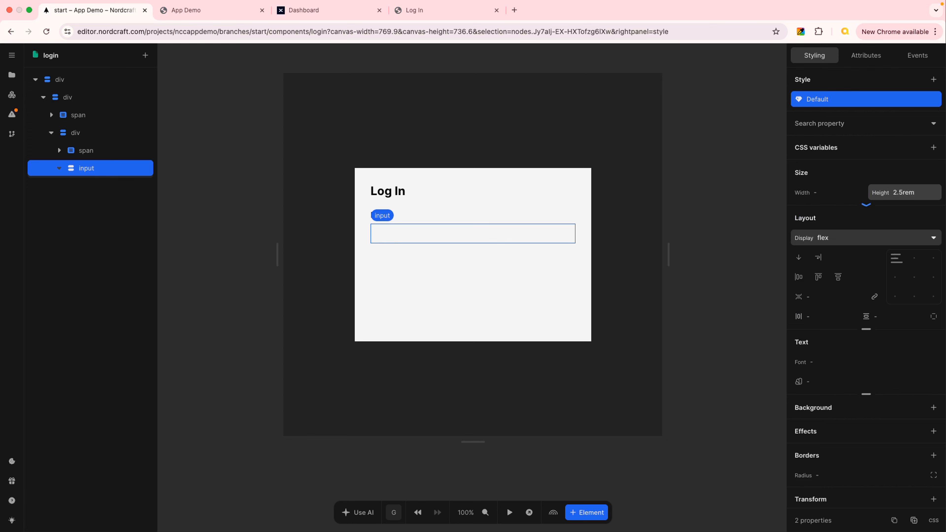
- Check the field outline on the sample Log In page and add a 1px solid --blue-600 border to the email input in Nordcraft
left_click(447, 10)
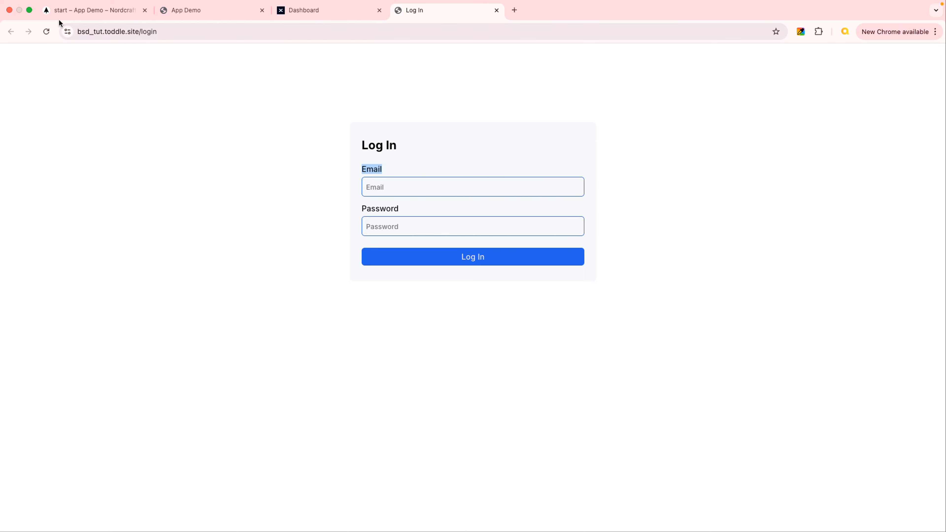
left_click(85, 10)
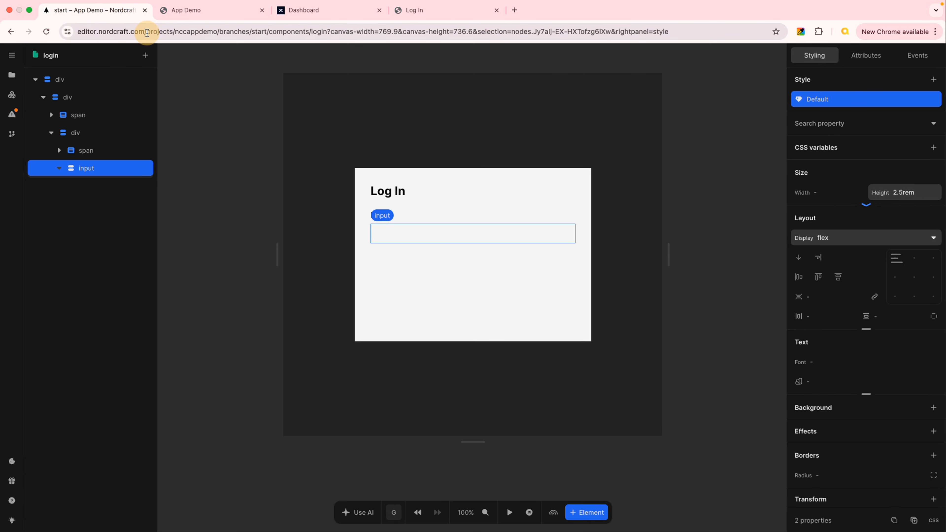
left_click(505, 235)
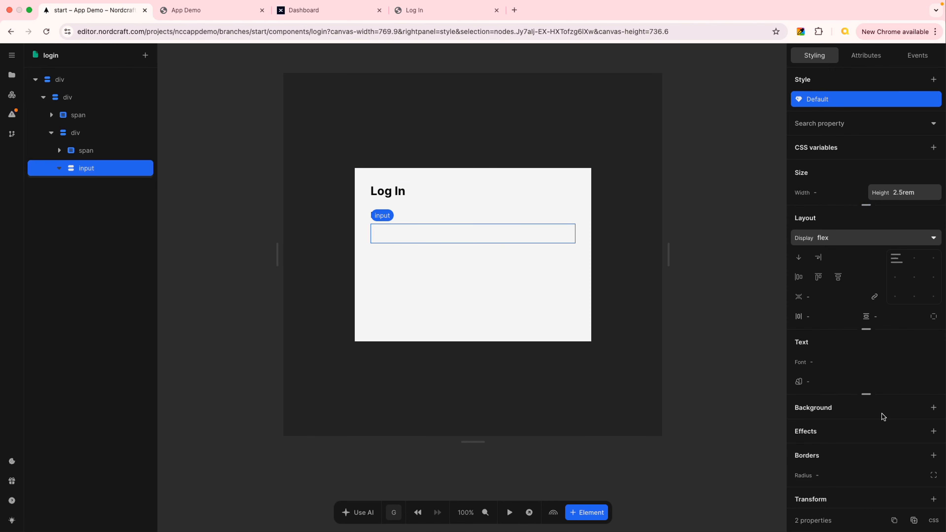
scroll(854, 404, "down", 1)
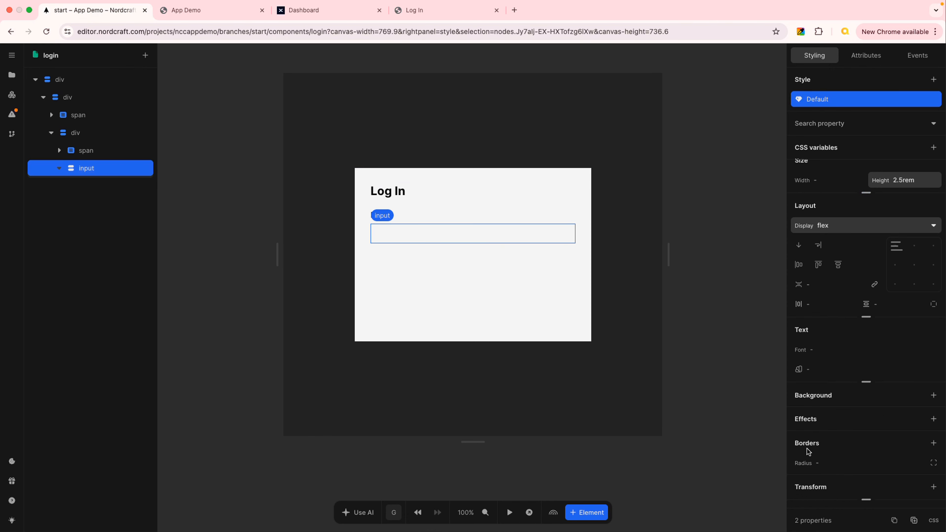
left_click(933, 444)
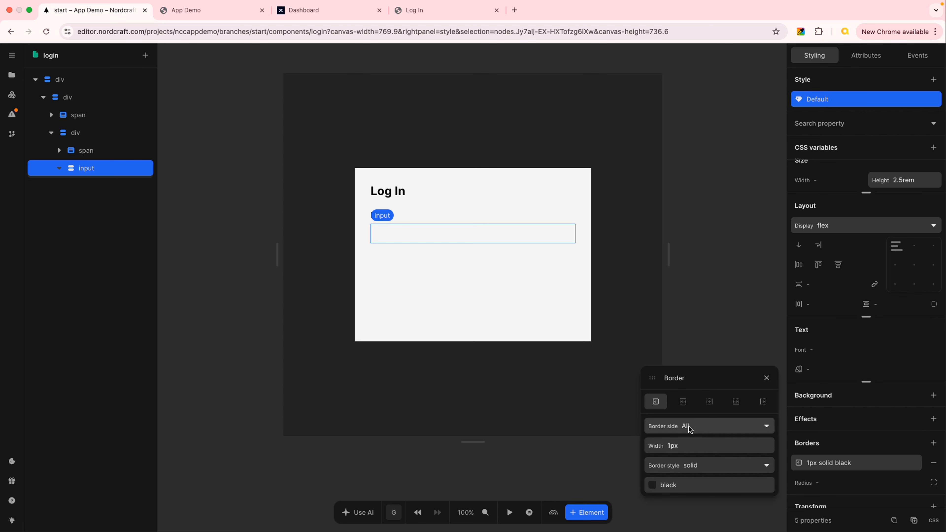
left_click(676, 485)
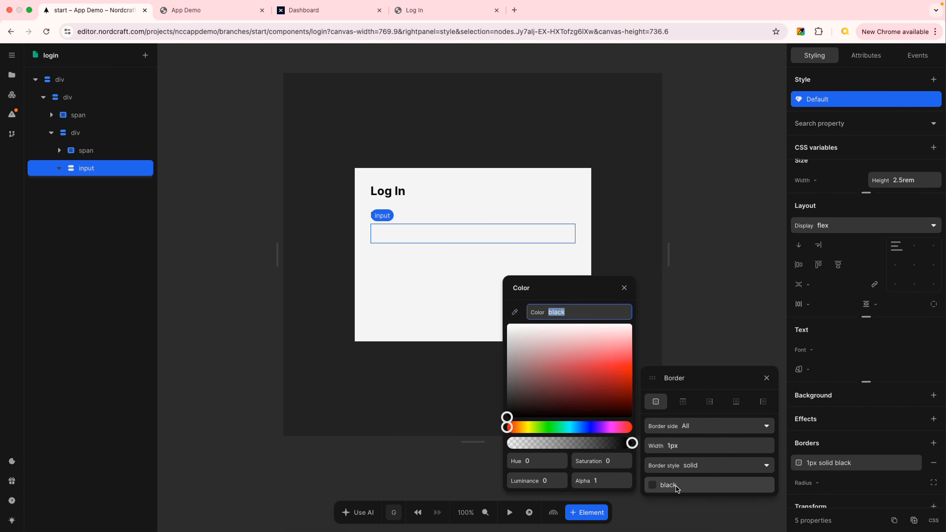
type("blue")
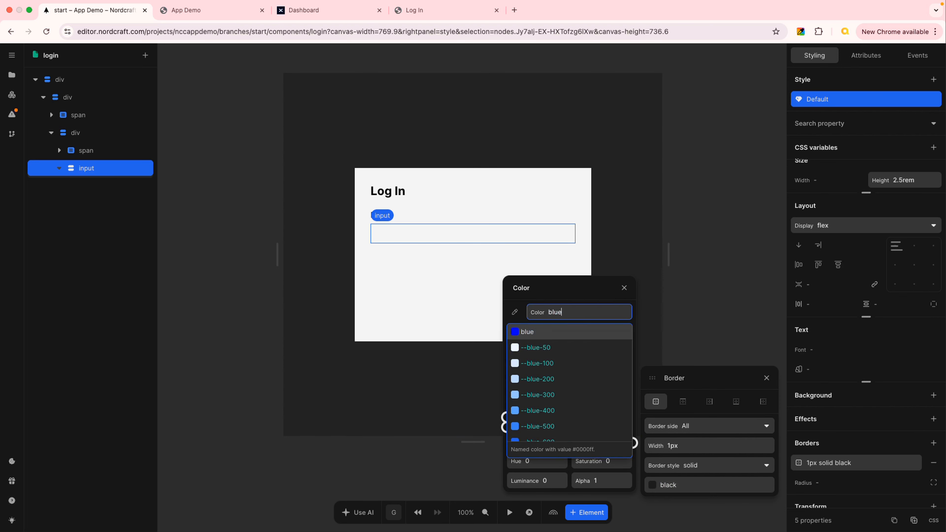
scroll(575, 393, "down", 2)
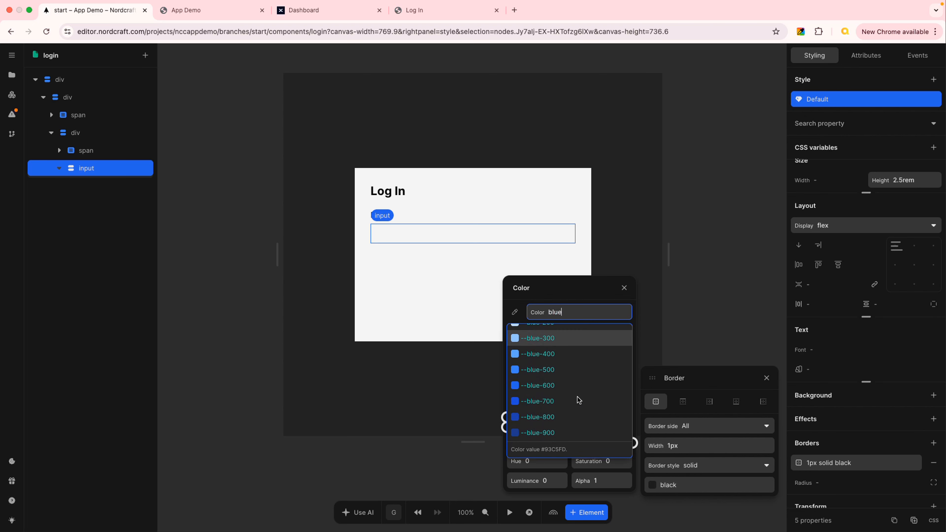
left_click(547, 387)
left_click(624, 288)
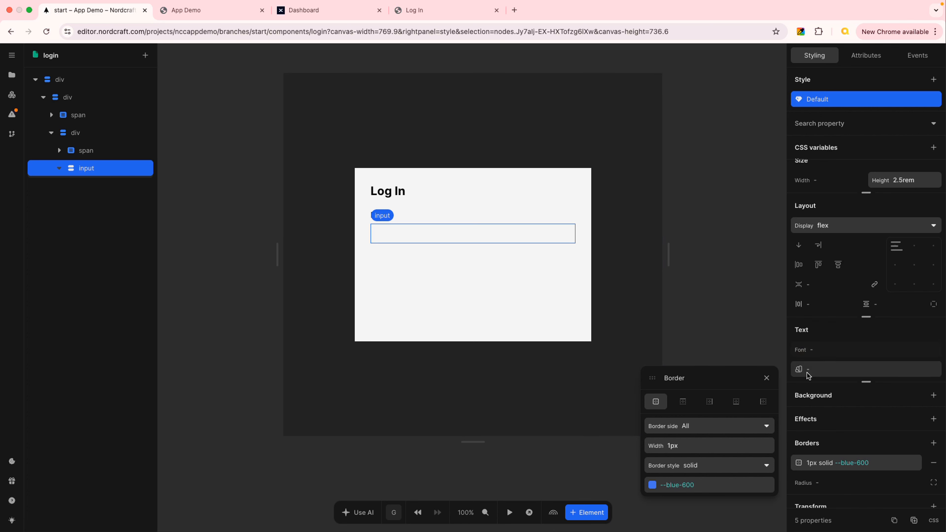
left_click(766, 378)
left_click(452, 254)
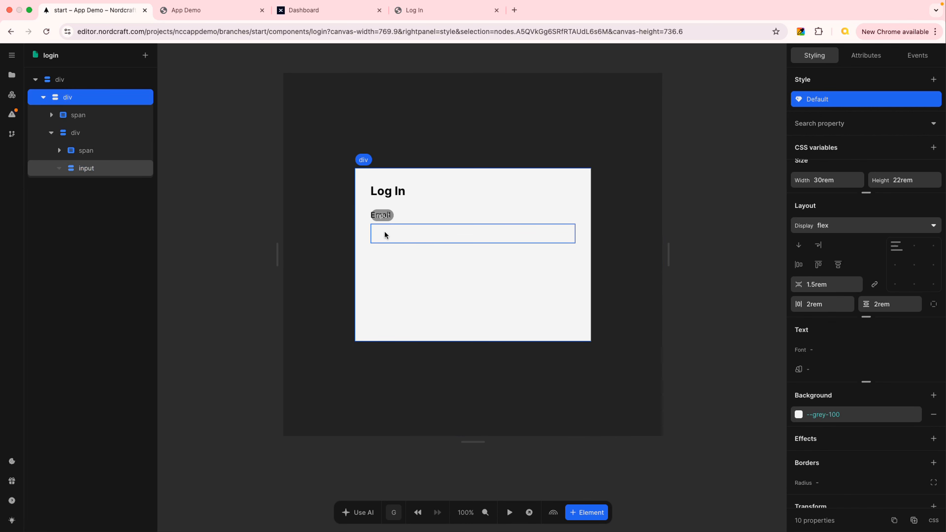
- Compare the field corners with the sample Log In page and set the email input's border radius to 0.5rem in Nordcraft
left_click(438, 11)
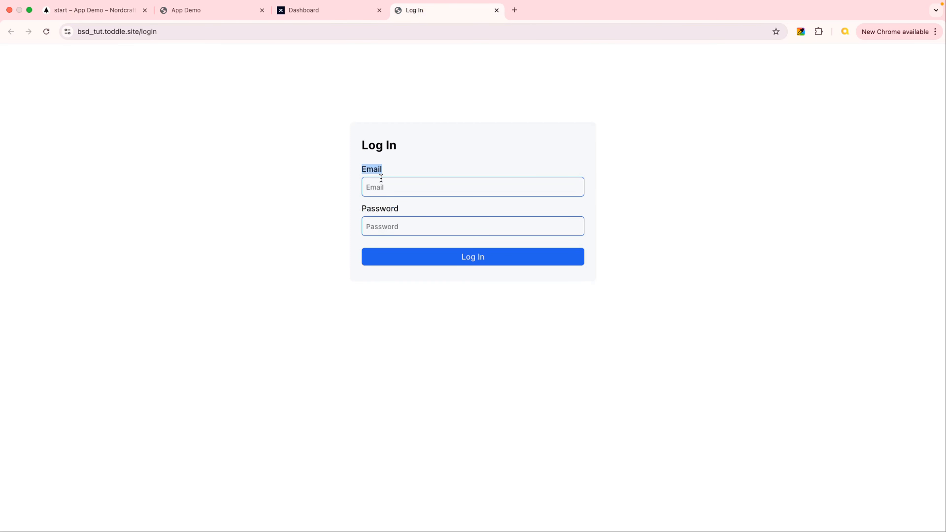
left_click(112, 10)
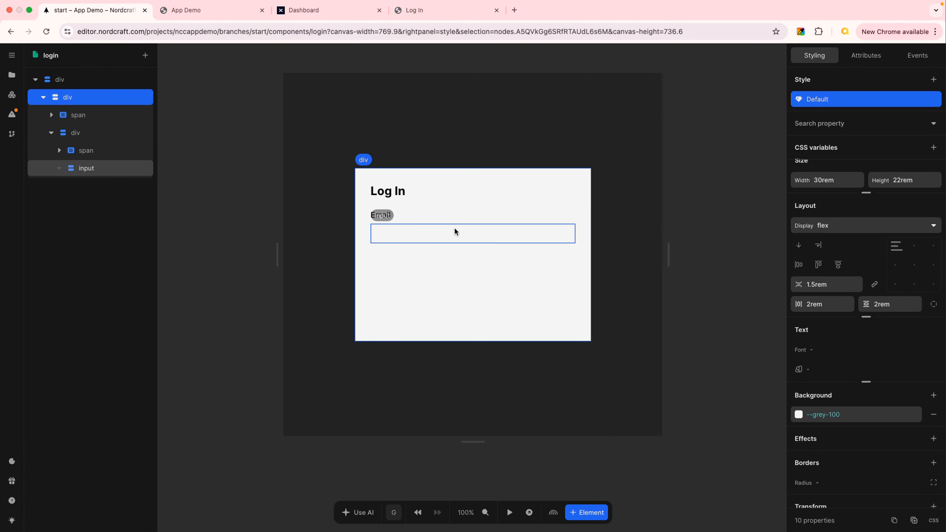
left_click(130, 174)
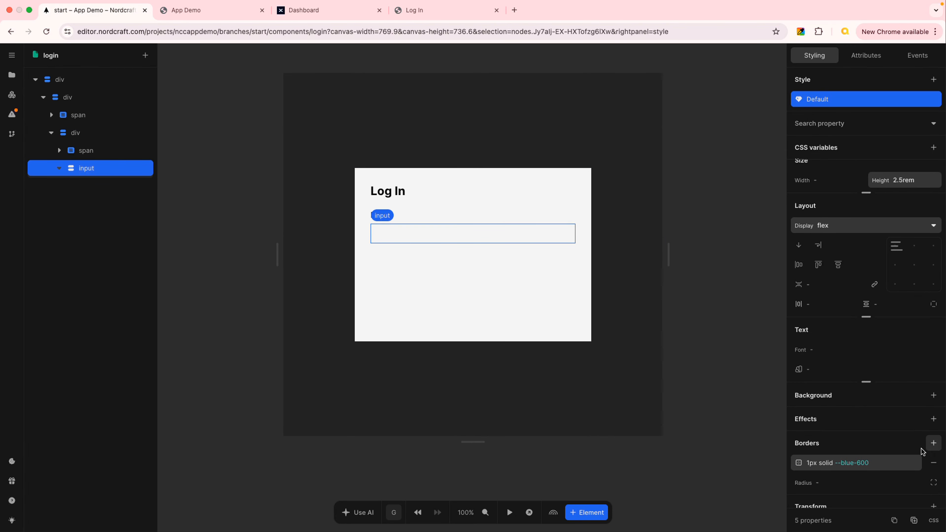
scroll(867, 448, "down", 1)
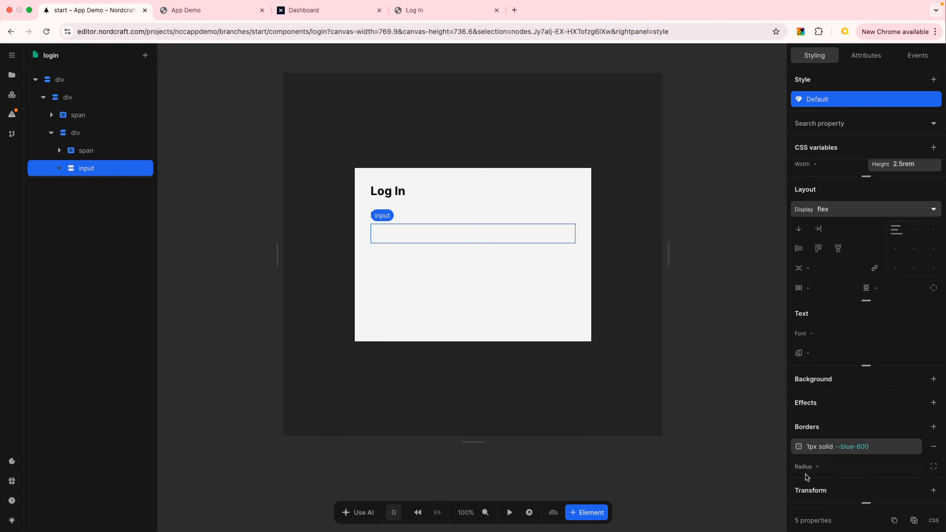
left_click(831, 466)
type("1r")
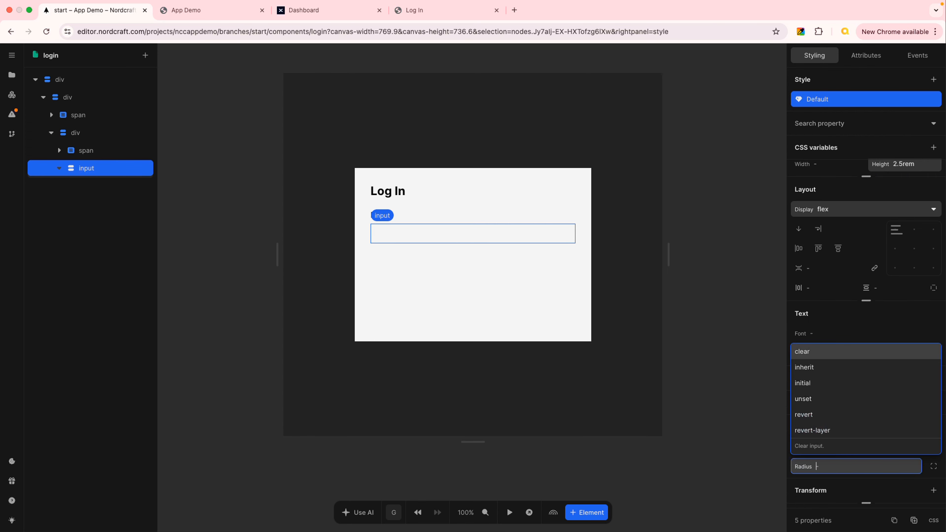
key("BackSpace")
key("BackSpace")
type("0.5rem")
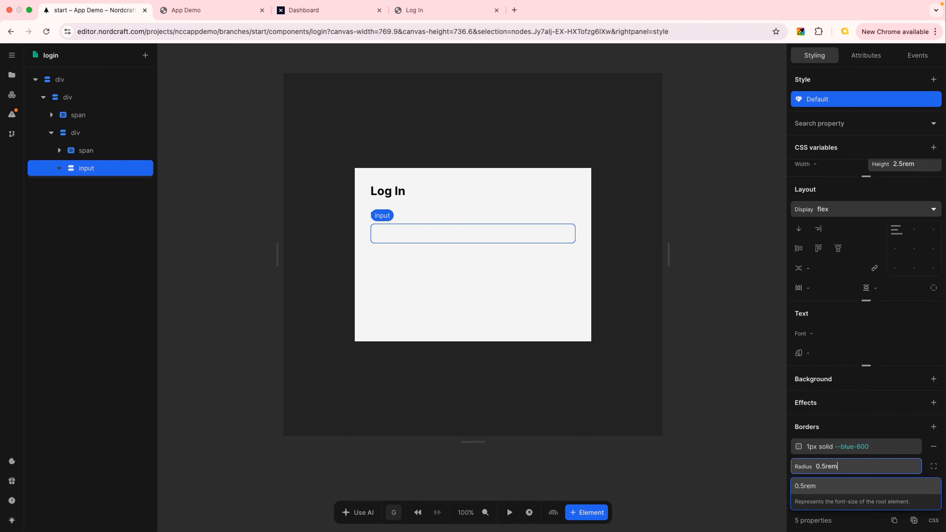
key("Return")
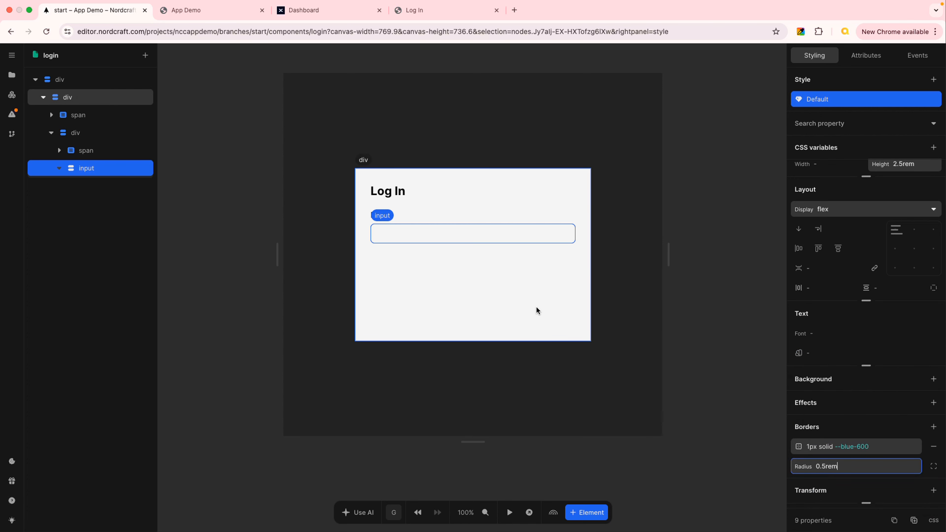
left_click(552, 246)
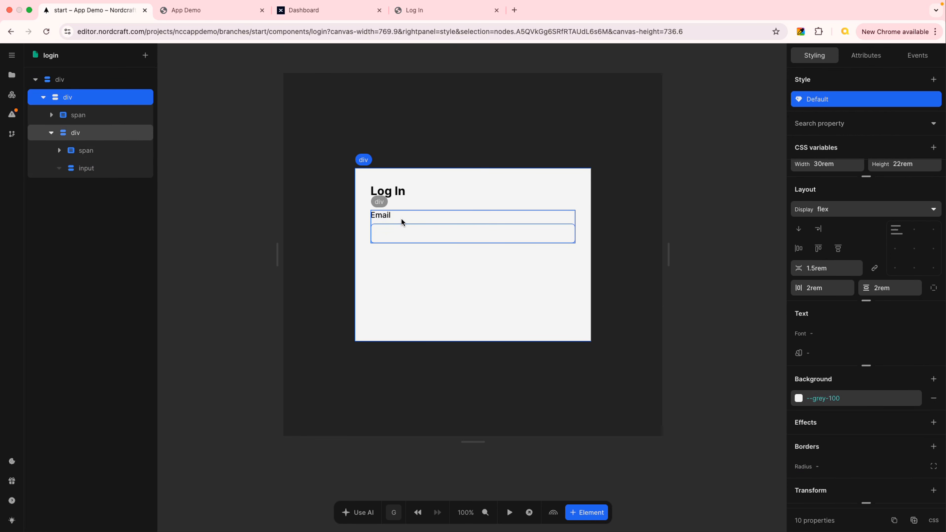
- Compare the label spacing on the sample Log In page and set the gap of the Email field's div to 0.3rem in Nordcraft
left_click(428, 10)
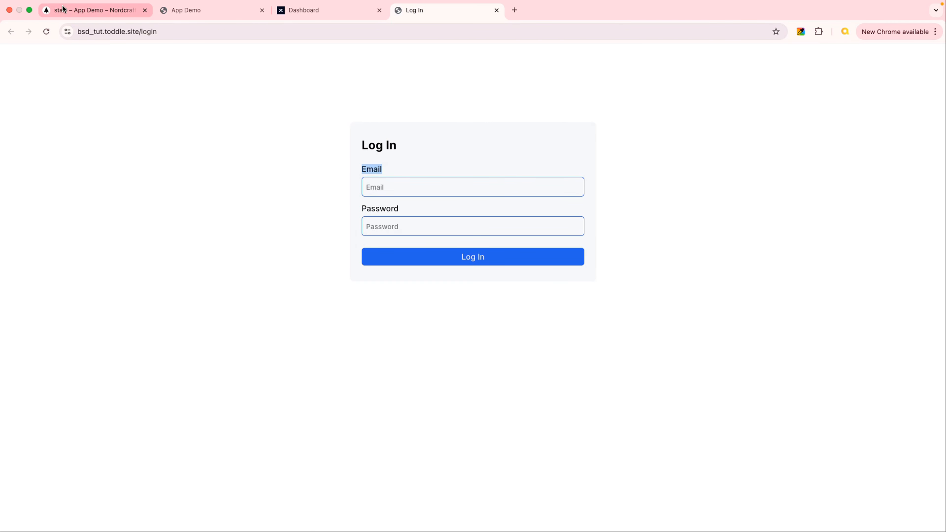
left_click(88, 10)
left_click(92, 130)
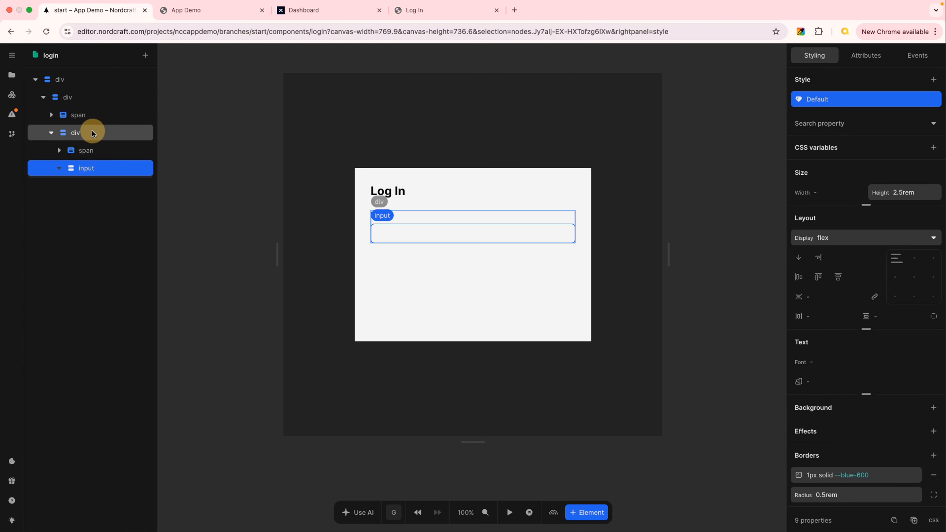
left_click(837, 293)
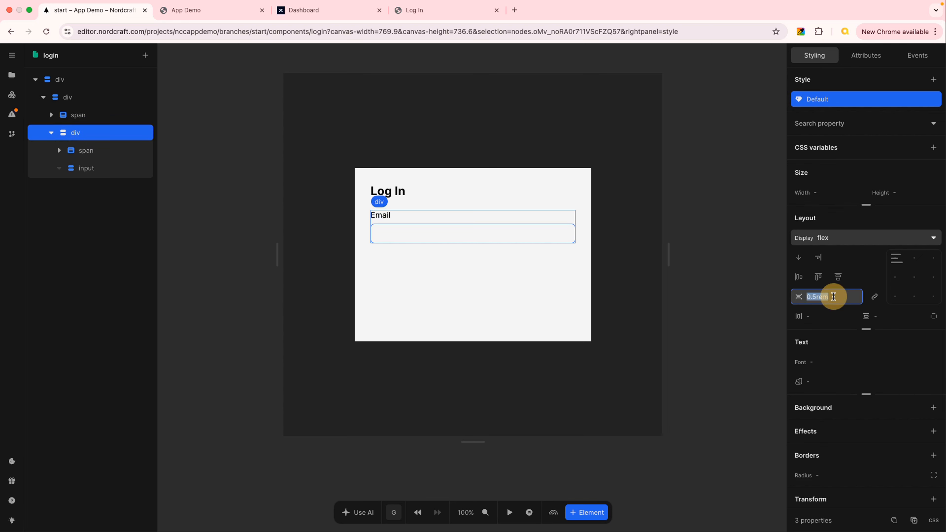
type("0.3rem")
key("Tab")
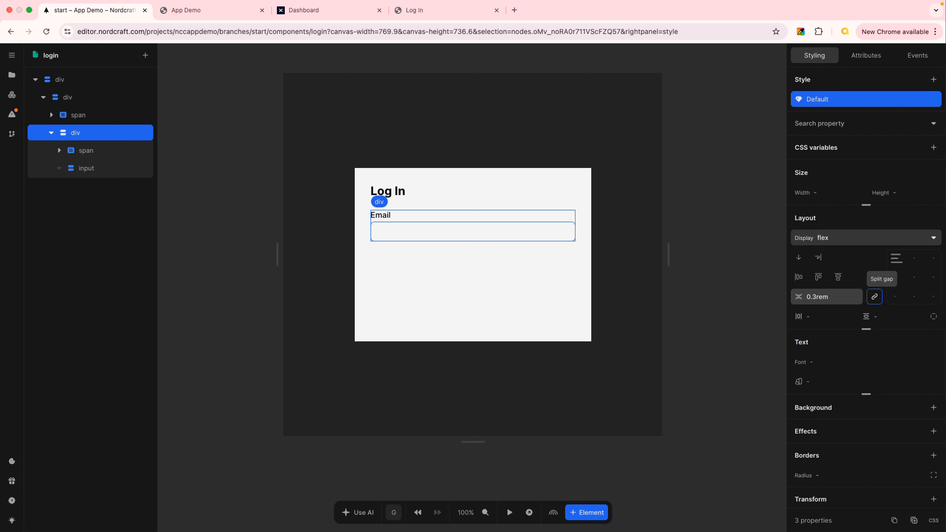
left_click(573, 276)
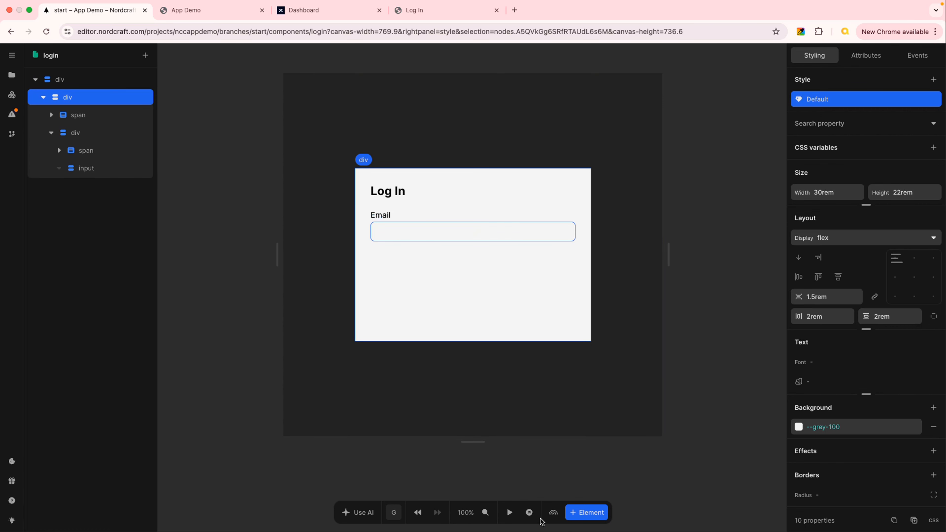
- Test the email input in preview mode by entering "dddddfff", and return to design mode
left_click(509, 512)
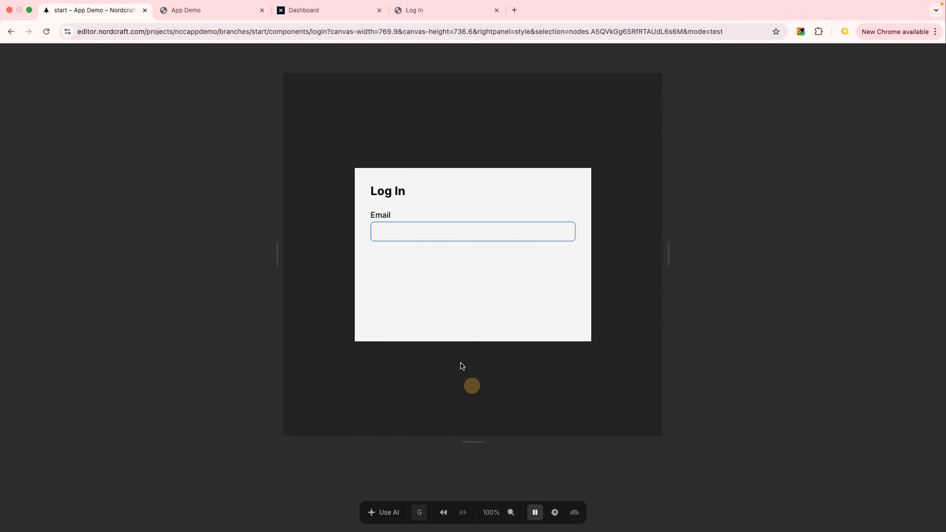
left_click(405, 229)
type("dddddfff")
double_click(415, 232)
left_click(414, 233)
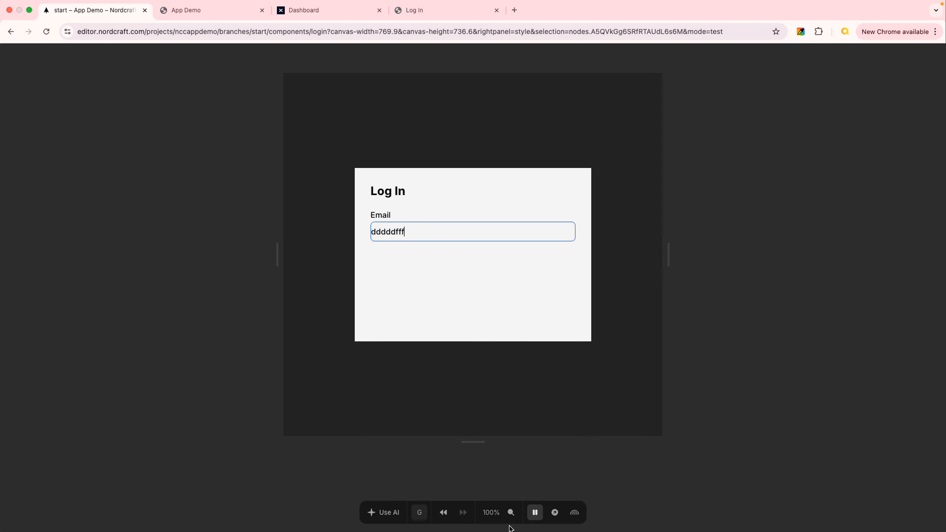
left_click(535, 512)
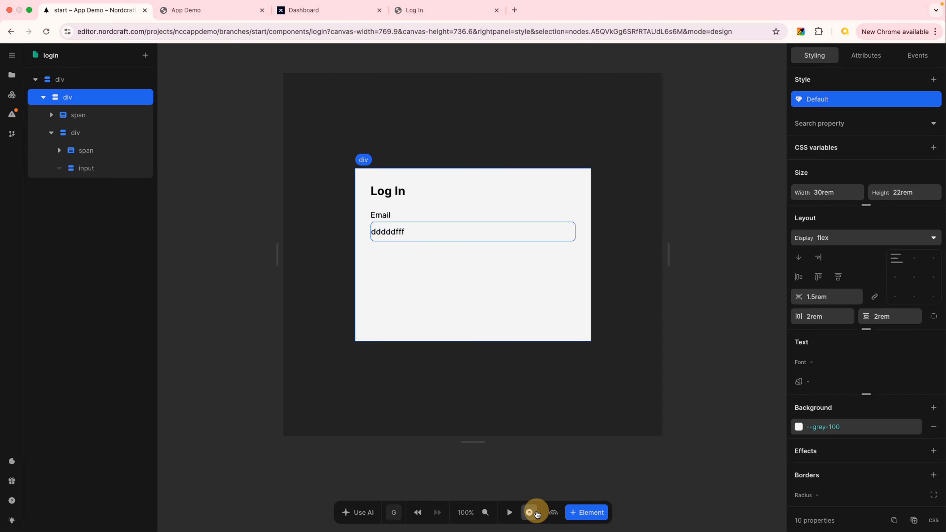
- Set the email input's horizontal padding to 0.5rem
left_click(95, 168)
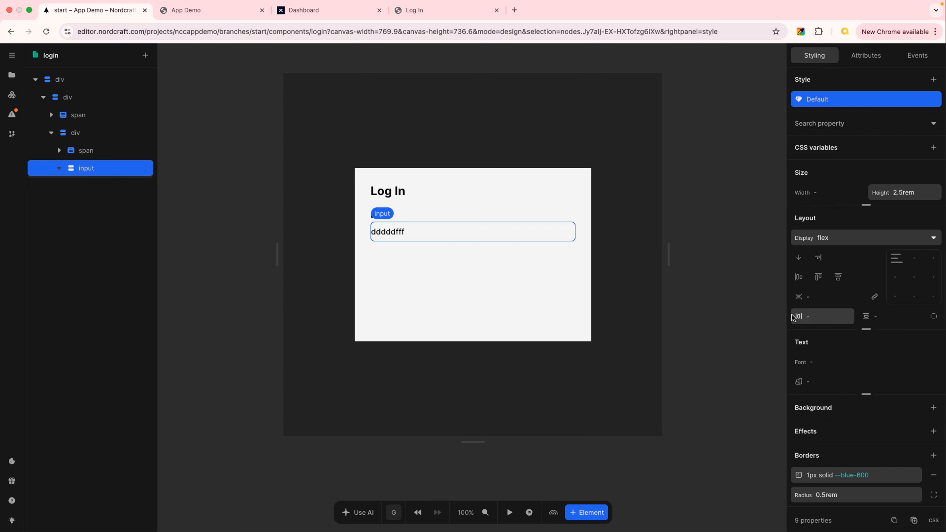
left_click(816, 316)
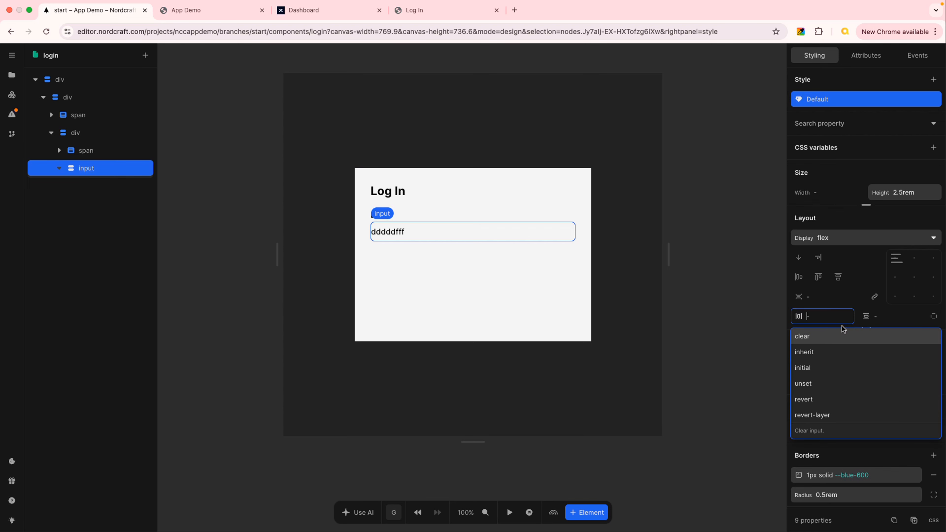
type("0.5rem")
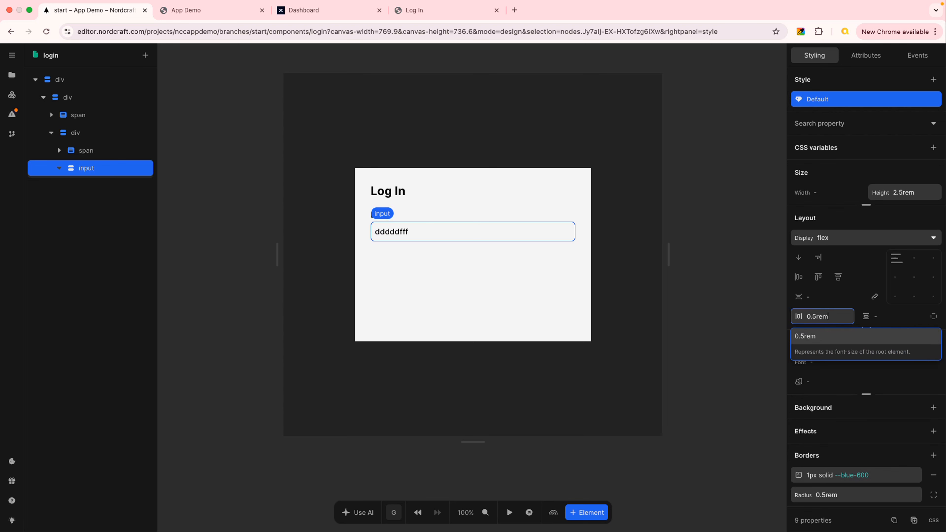
key("Tab")
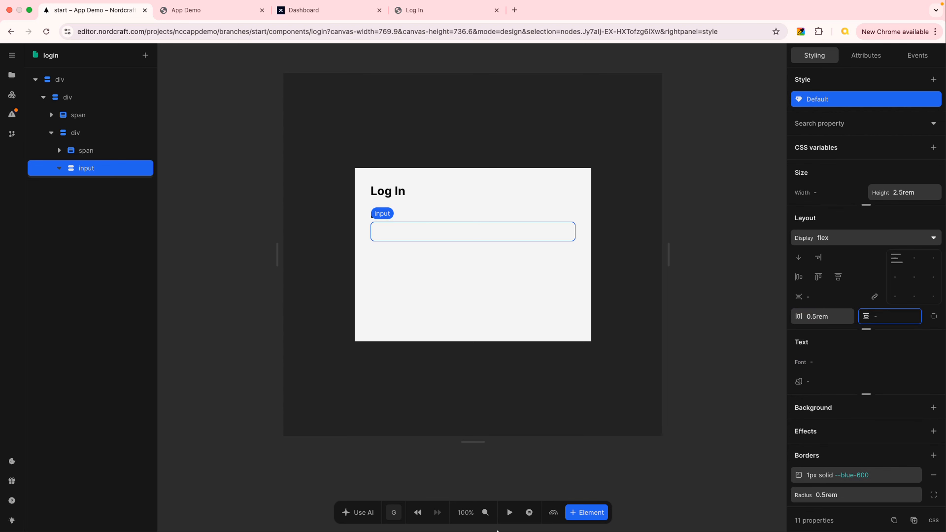
- Test the padded email input in preview with "fffffff" and compare it with "ffff" entered in the sample page's Email field
left_click(507, 512)
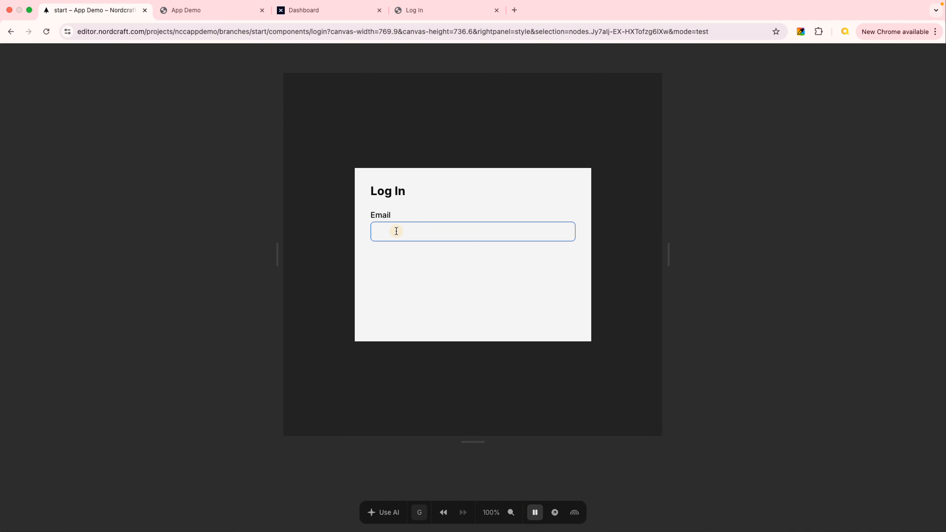
left_click(391, 228)
type("fffffff")
left_click(431, 14)
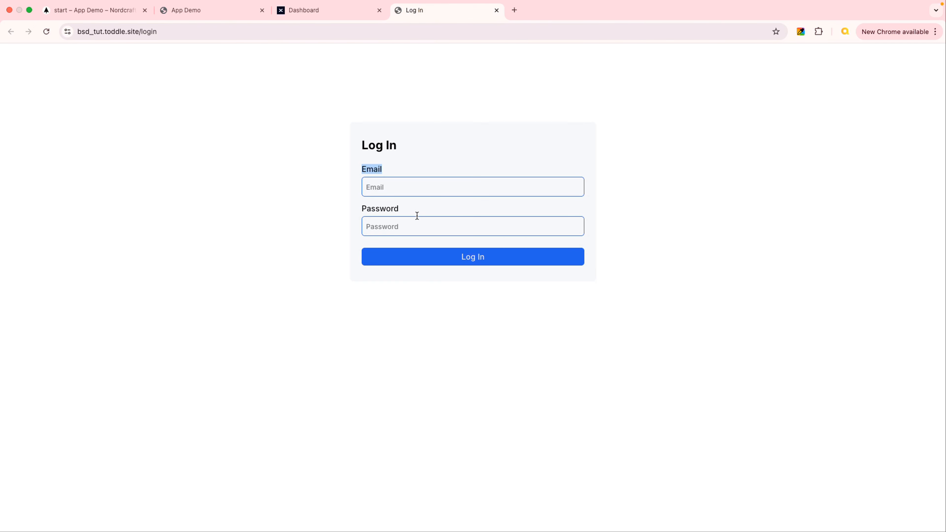
left_click(389, 188)
type("ffff")
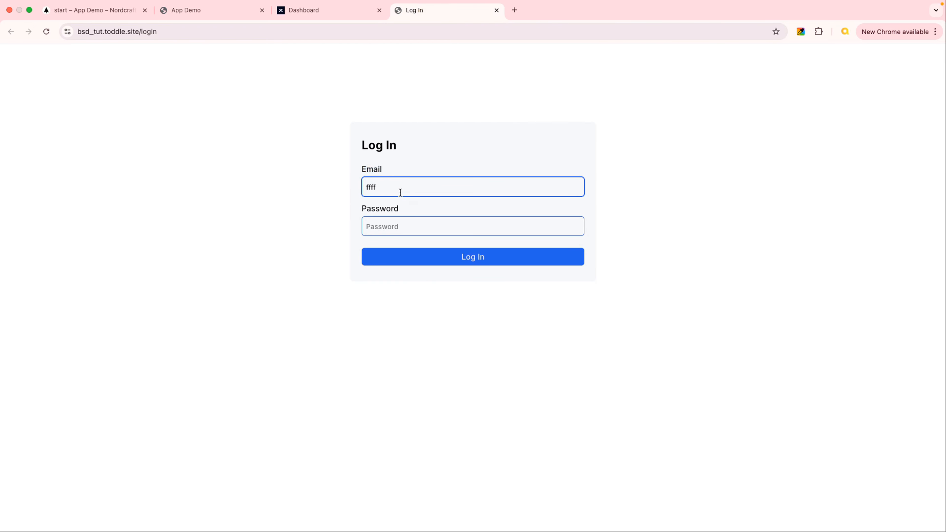
key("super+l")
left_click(108, 11)
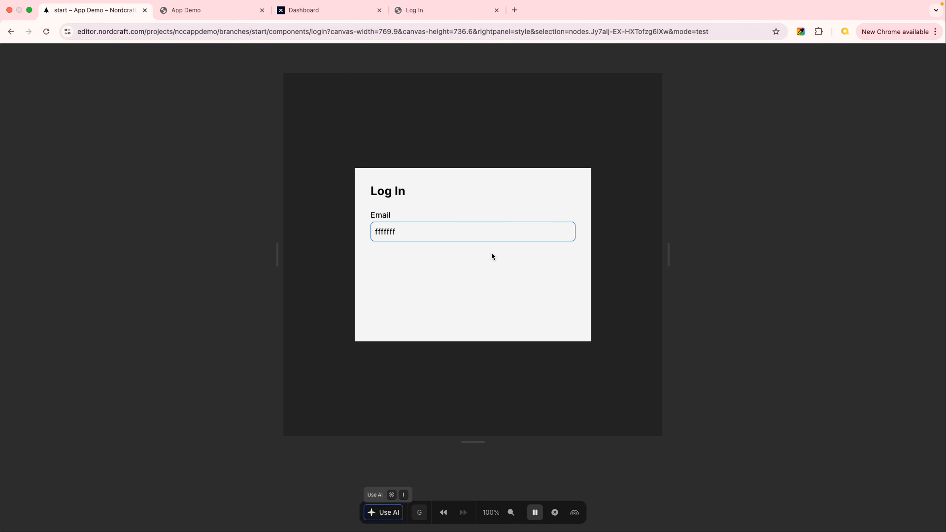
left_click(535, 514)
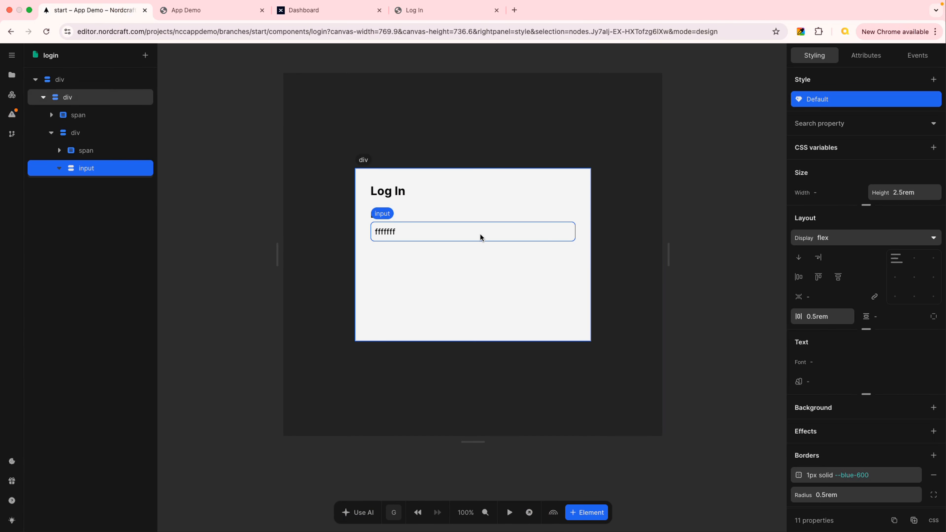
left_click(453, 189)
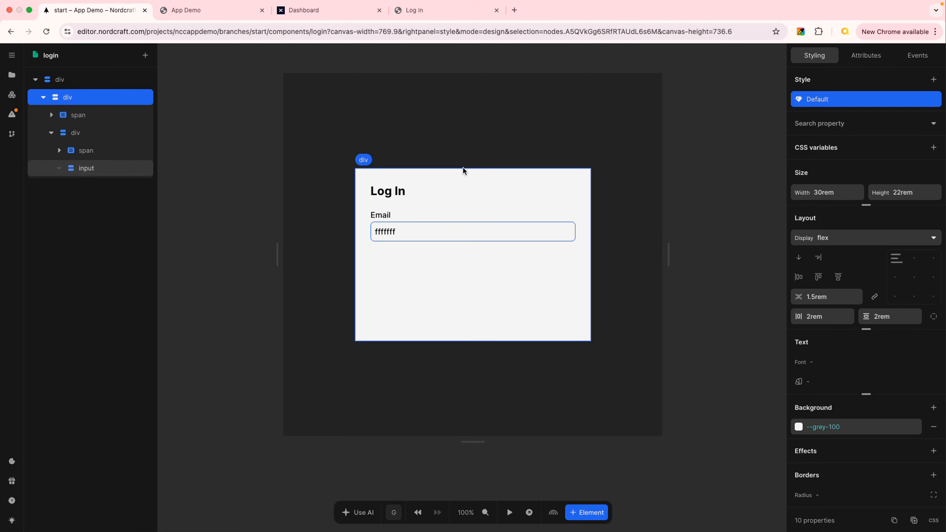
- Examine how the Email and Password fields on the sample Log In page look when focused, and return to the Nordcraft editor
left_click(428, 11)
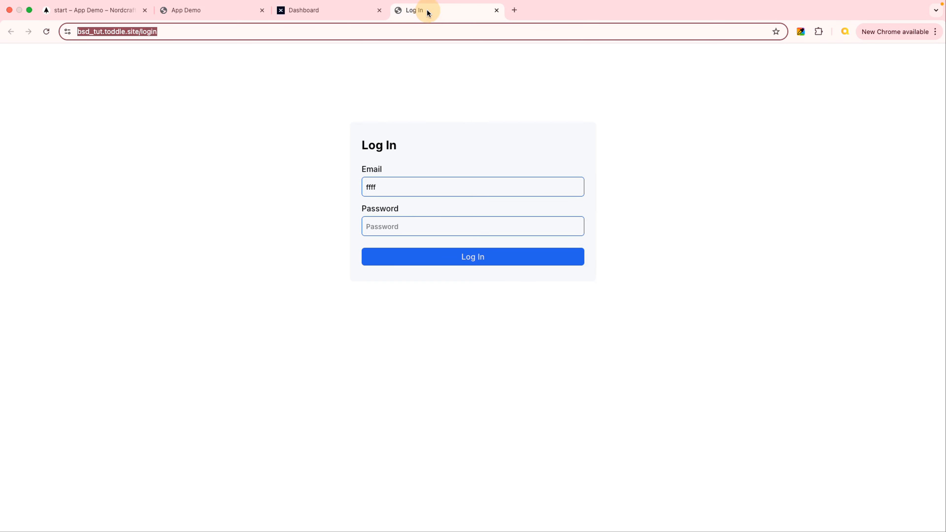
left_click(387, 185)
key("Tab")
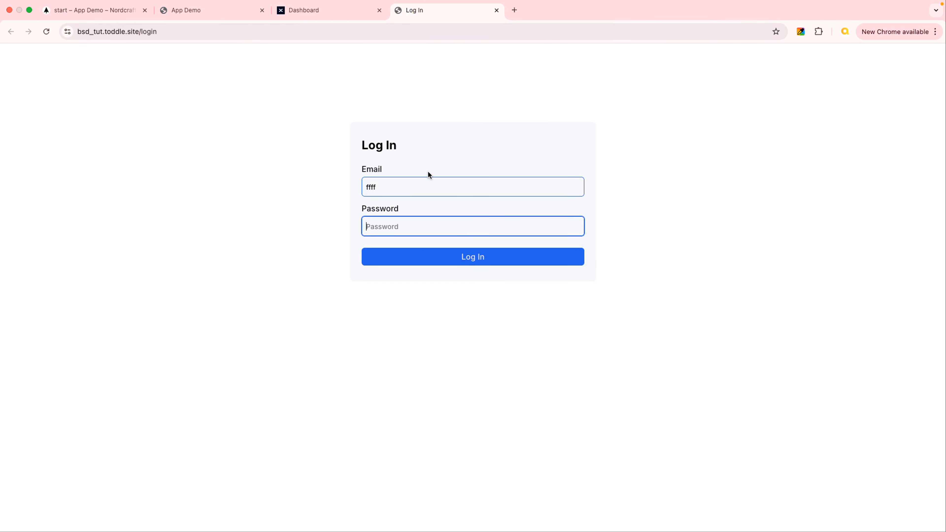
key("shift+Tab")
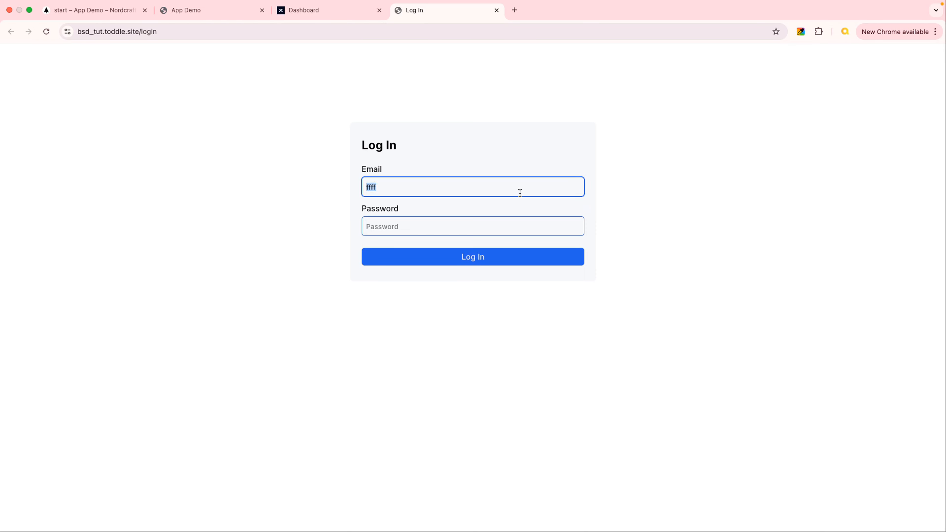
mouse_move(516, 188)
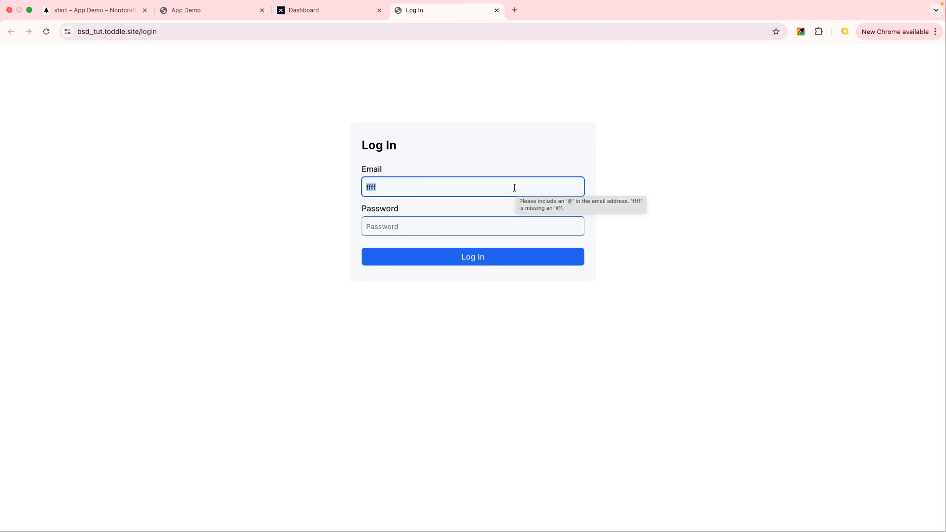
mouse_move(361, 183)
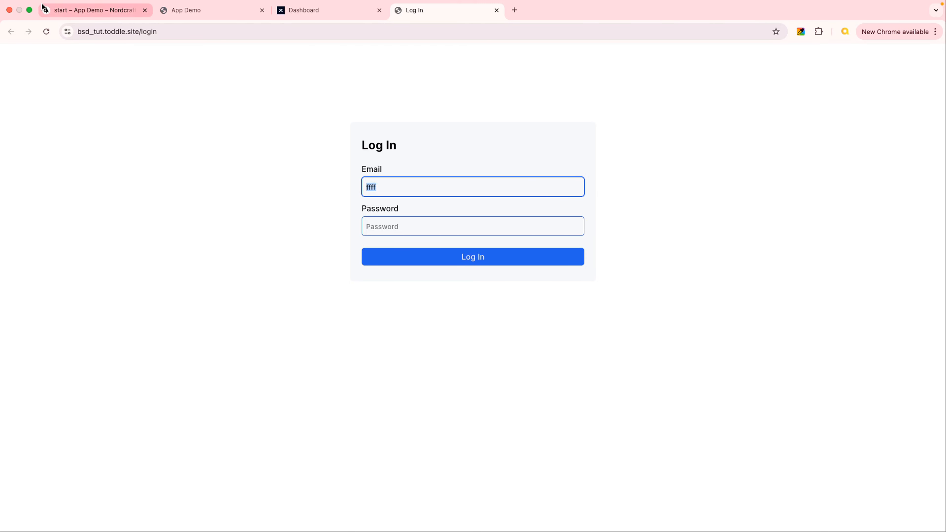
left_click(82, 11)
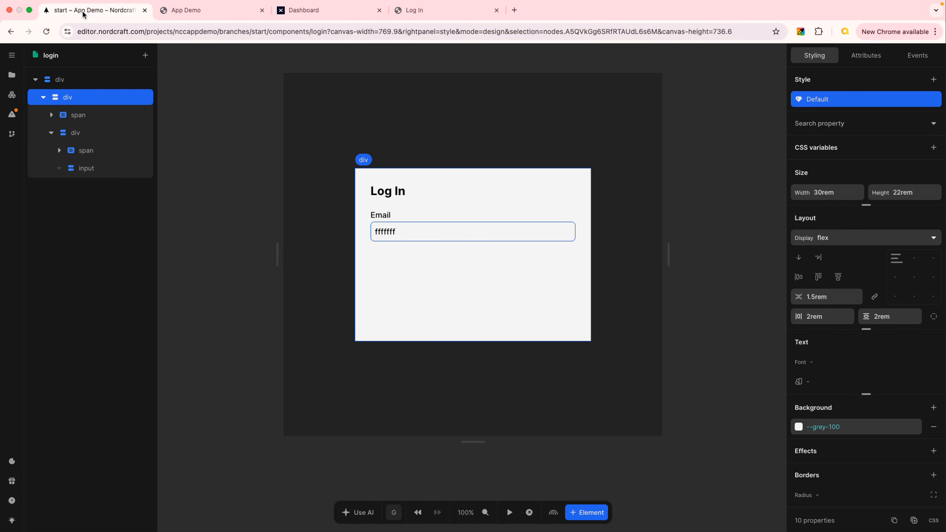
- Add a style variant with the focus-visible pseudo-class to the email input
left_click(106, 164)
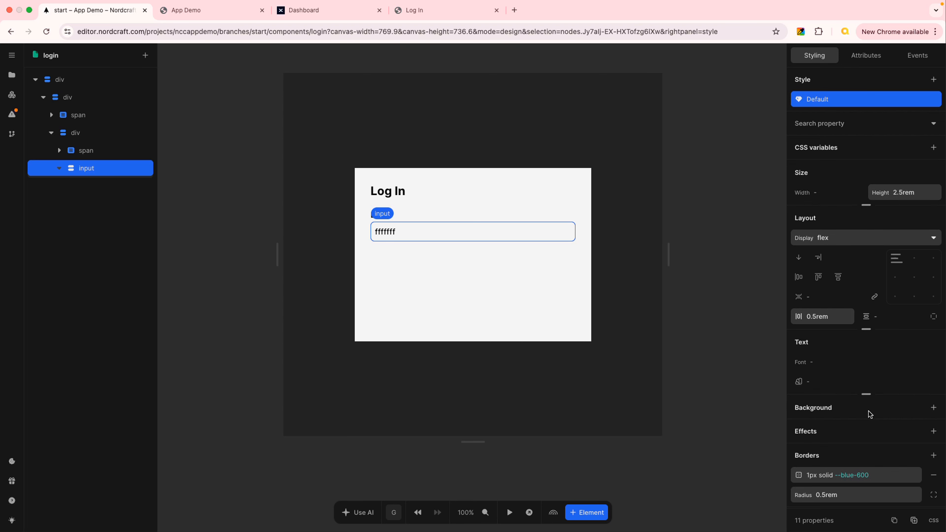
scroll(871, 412, "down", 1)
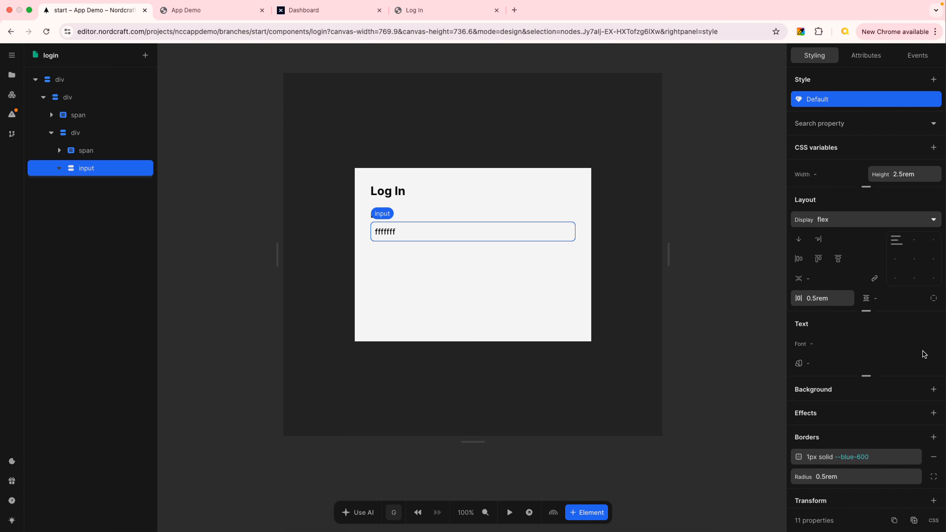
scroll(881, 261, "up", 1)
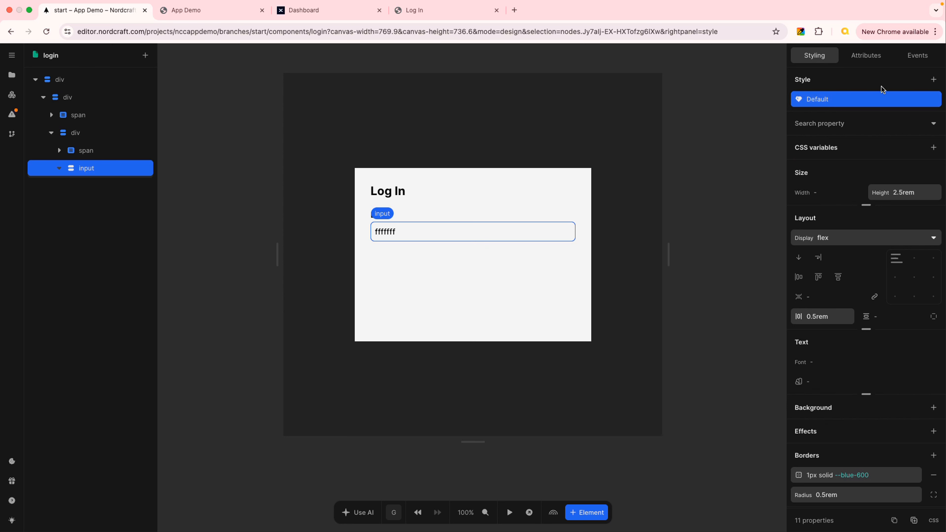
left_click(934, 80)
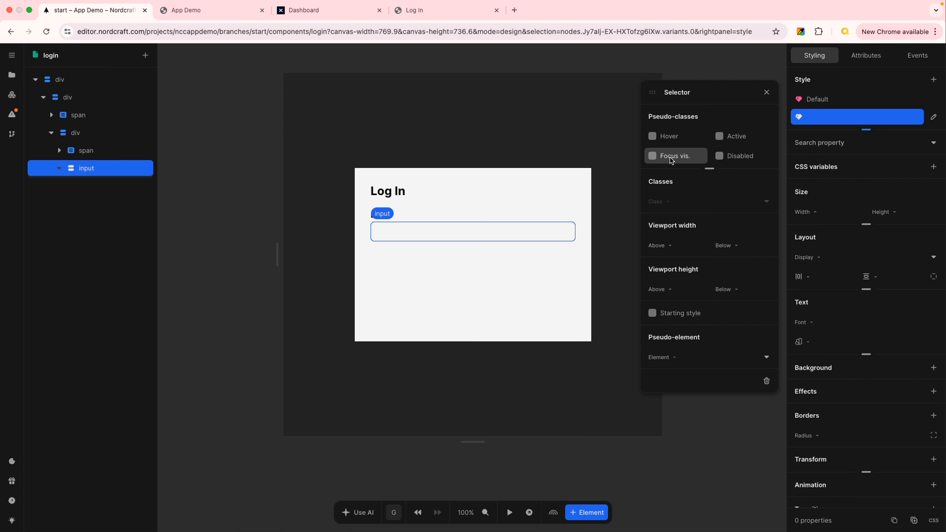
left_click(652, 157)
left_click(766, 92)
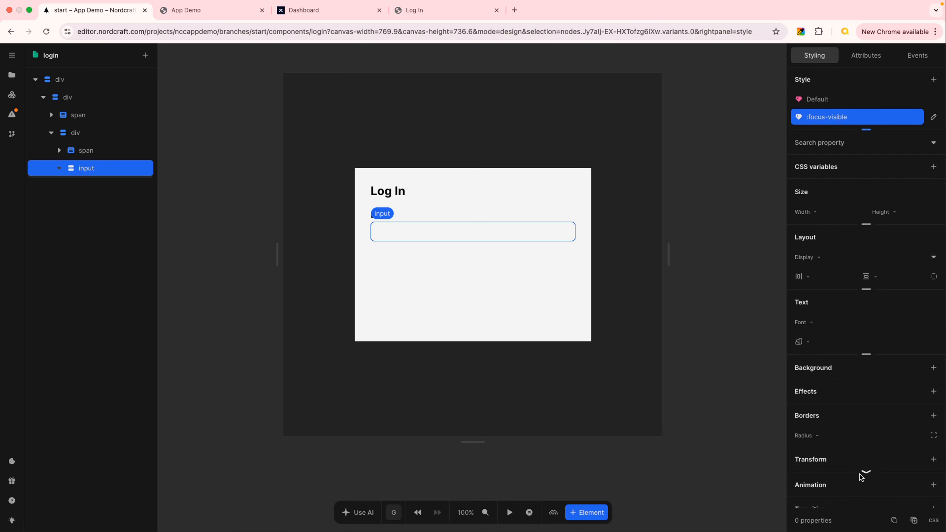
- Give the email input's :focus-visible variant a 2px solid border on all sides in the --blue-600 colour
left_click(839, 99)
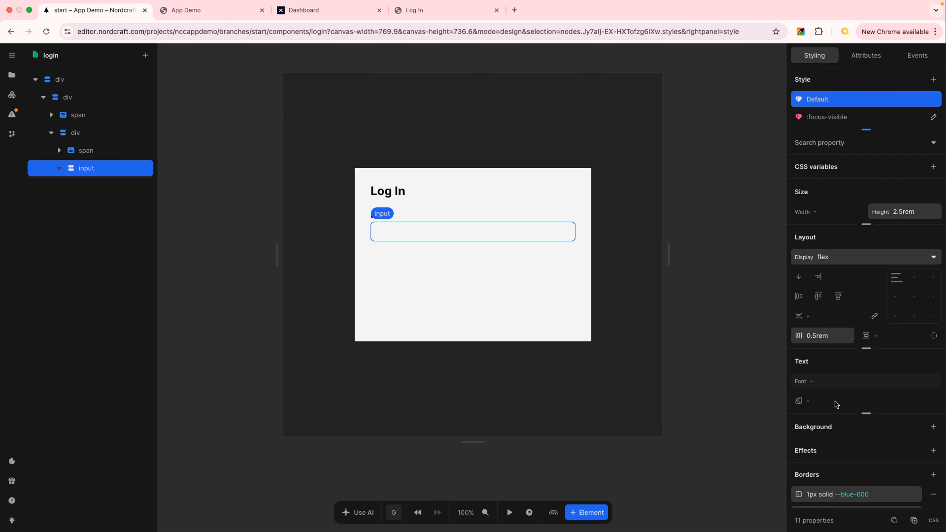
left_click(846, 117)
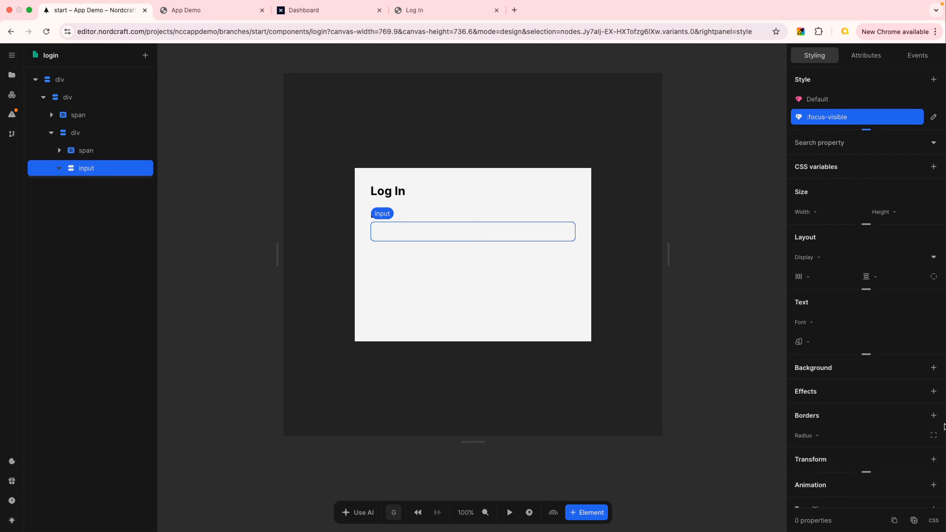
left_click(934, 415)
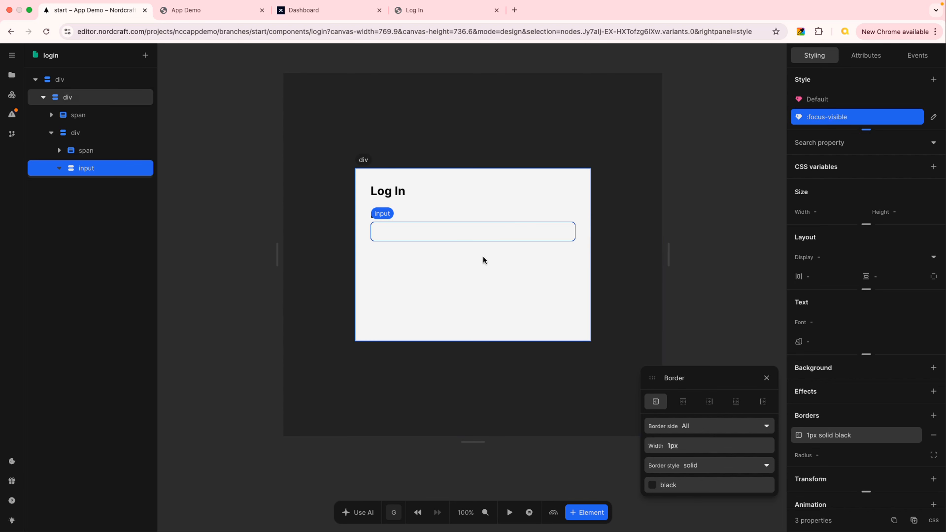
left_click(681, 445)
type("2px")
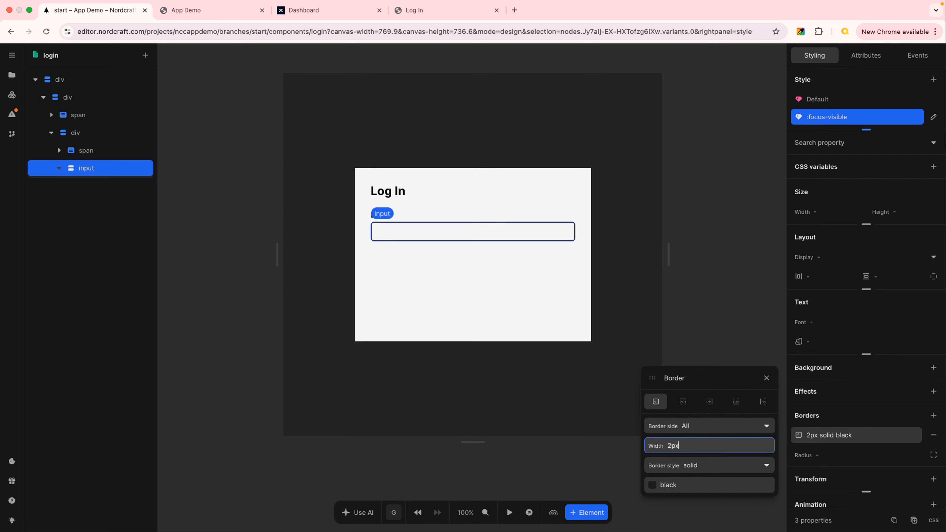
left_click(673, 491)
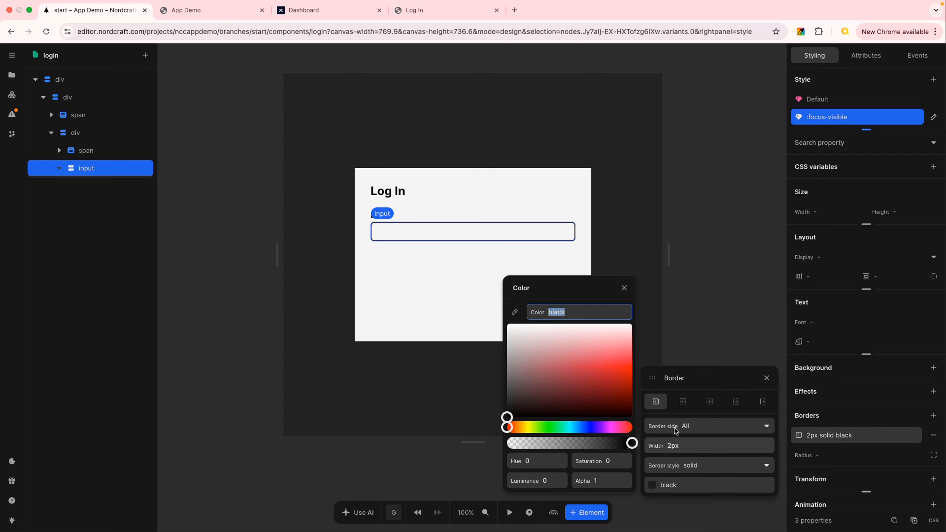
type("blue")
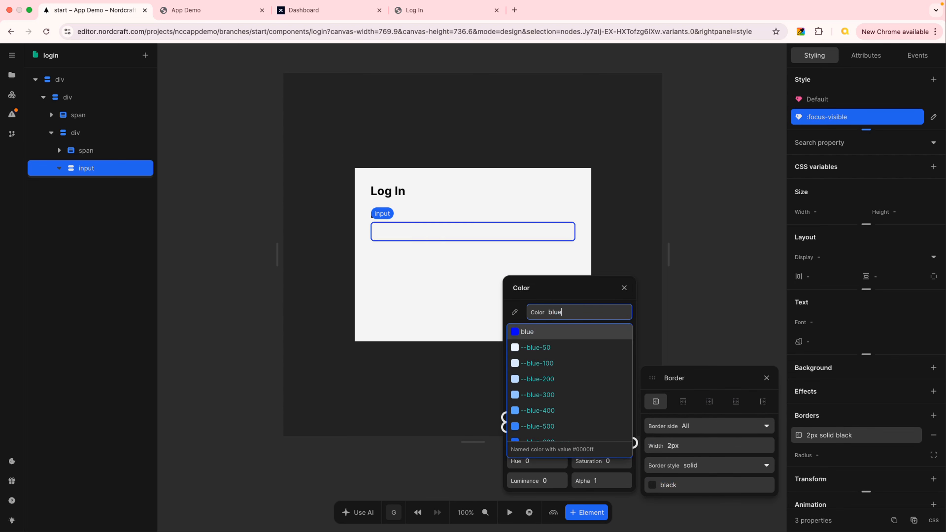
scroll(566, 426, "down", 1)
left_click(564, 426)
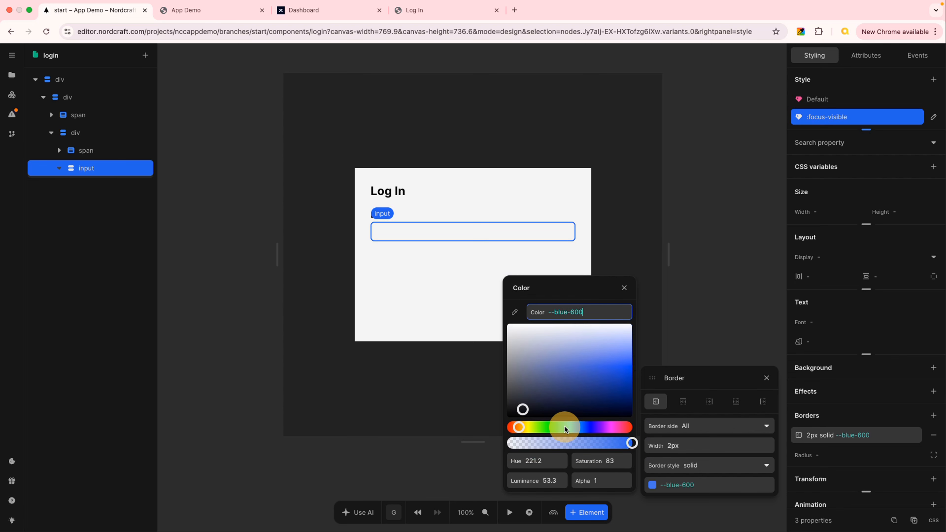
left_click(624, 288)
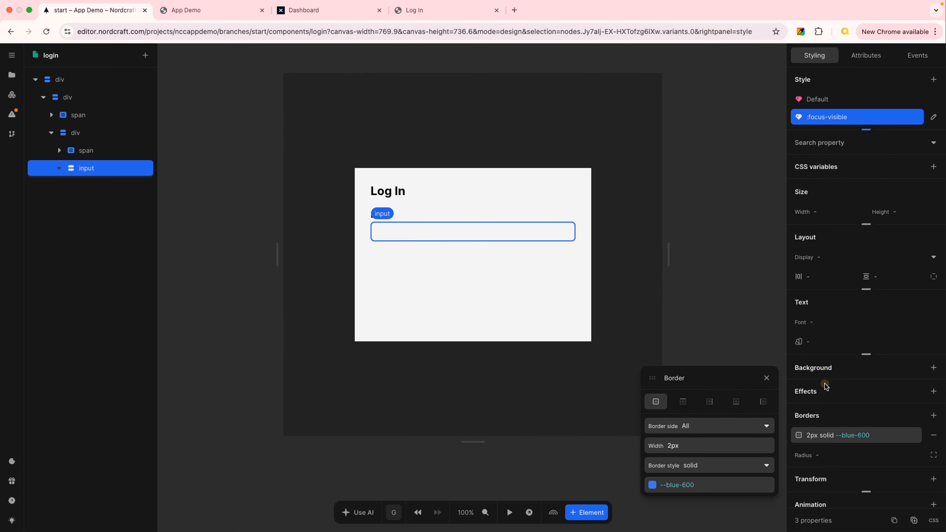
left_click(767, 378)
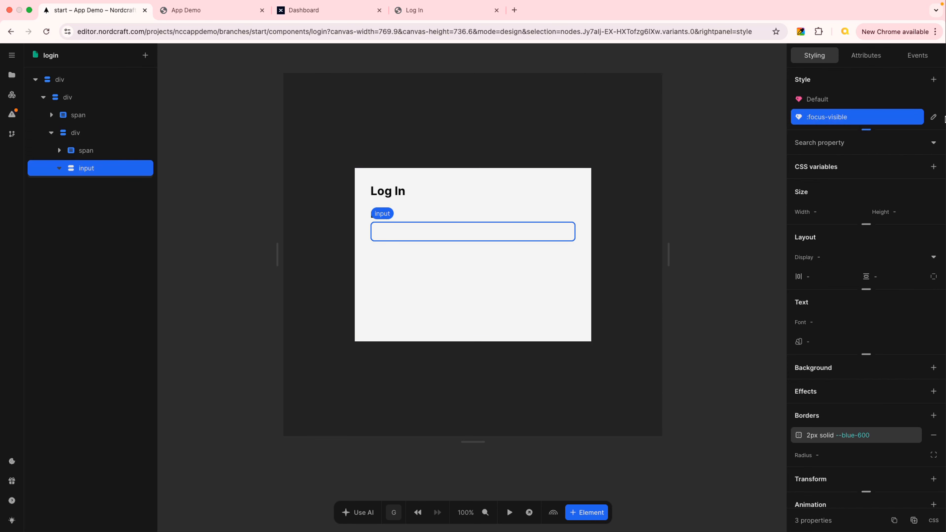
- Compare the email input's Default and :focus-visible styles, and test focusing and leaving the field in preview
left_click(836, 98)
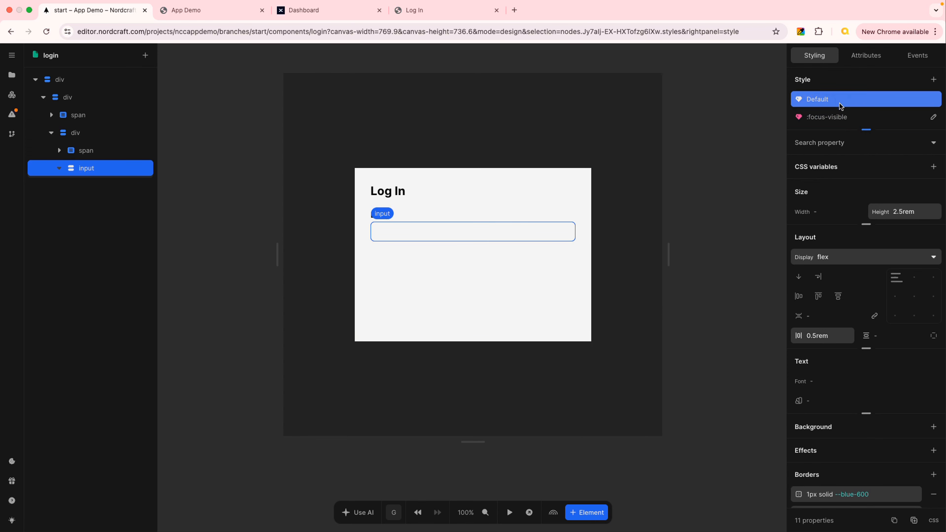
left_click(850, 116)
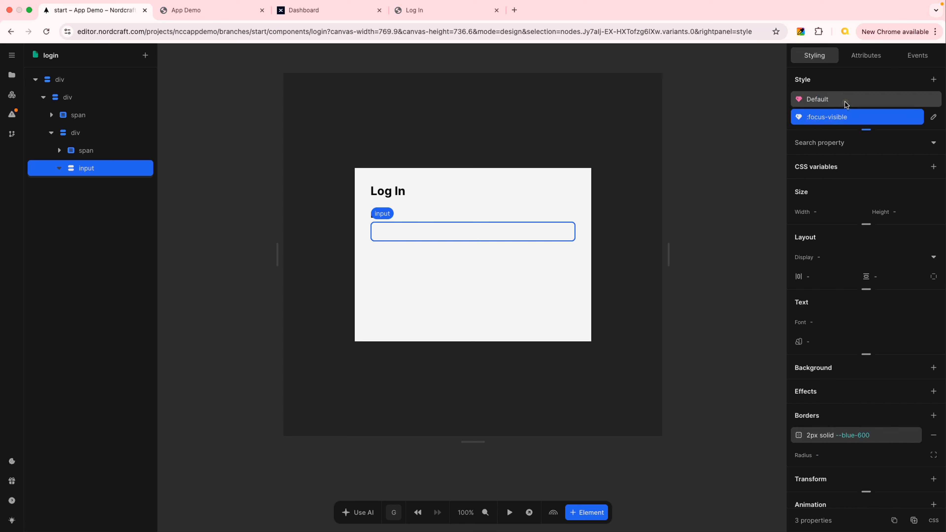
left_click(845, 103)
left_click(845, 119)
left_click(844, 105)
left_click(509, 512)
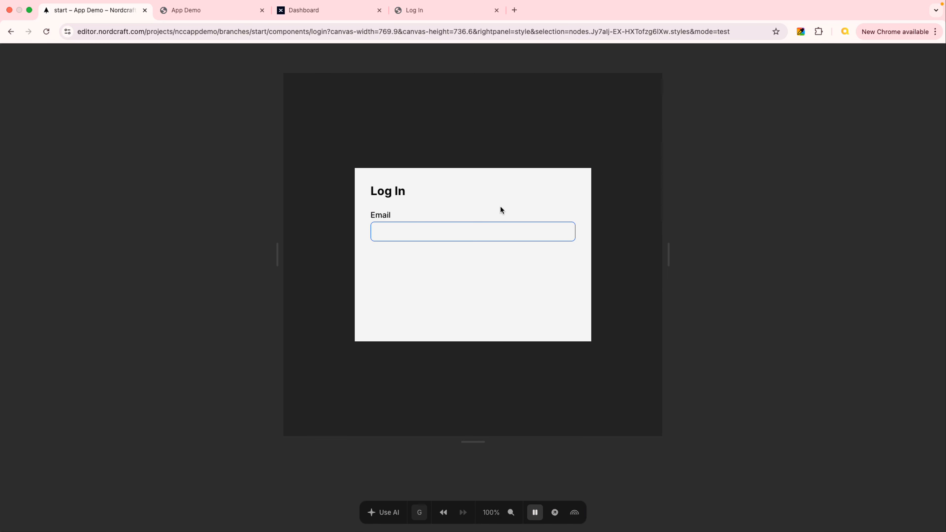
left_click(413, 231)
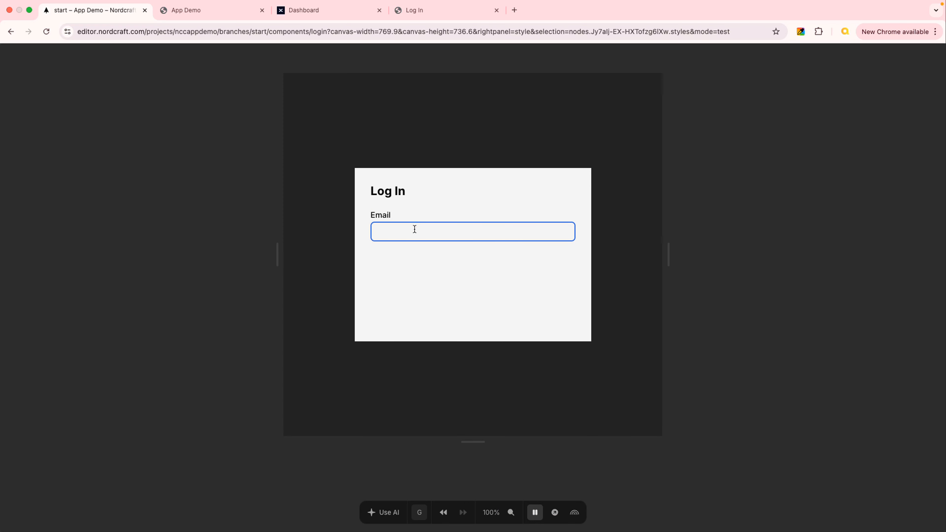
key("Tab")
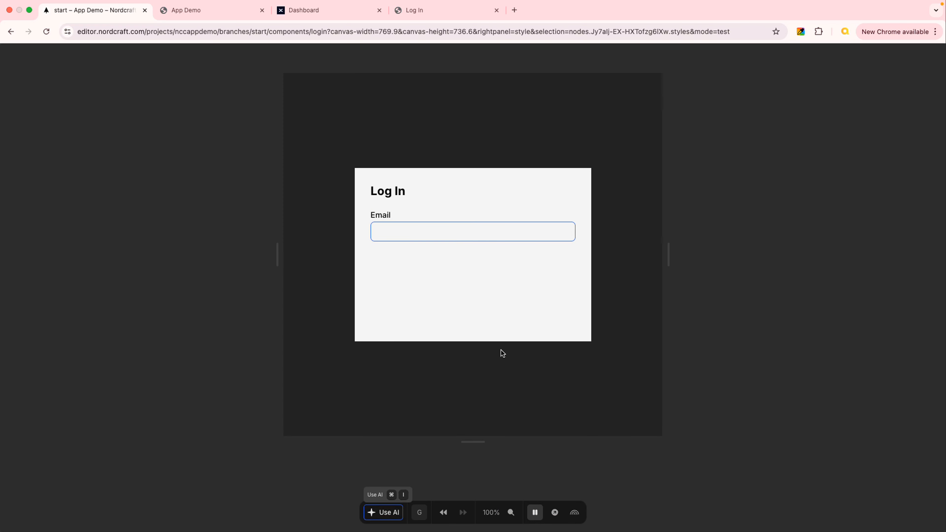
left_click(535, 512)
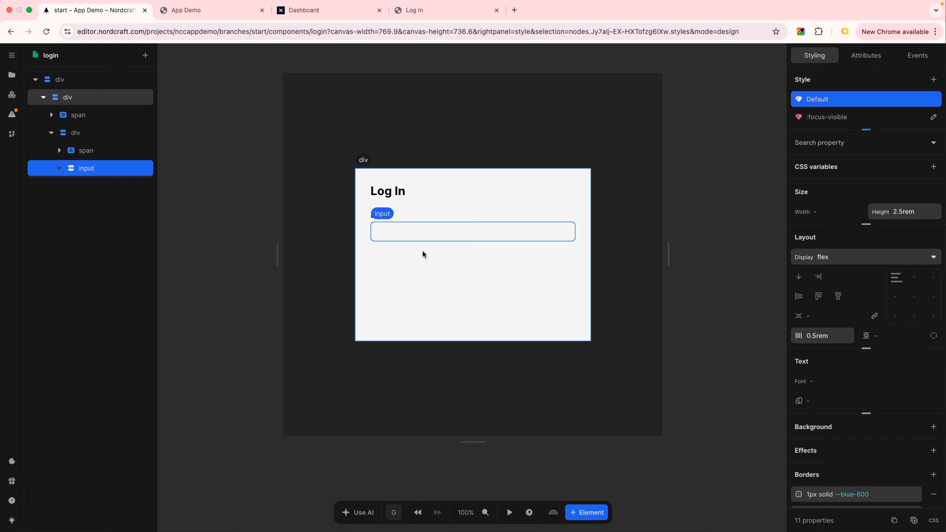
- Set the email input's type attribute to email
left_click(426, 233)
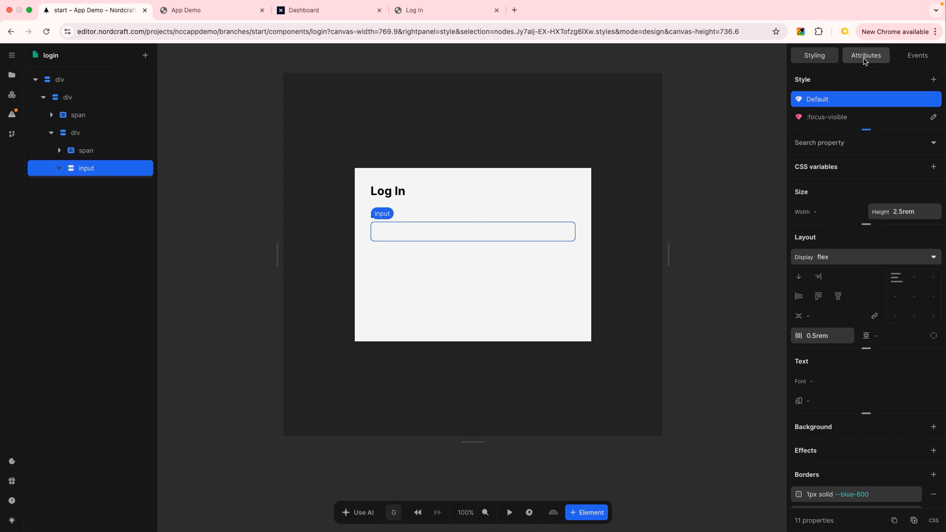
left_click(871, 57)
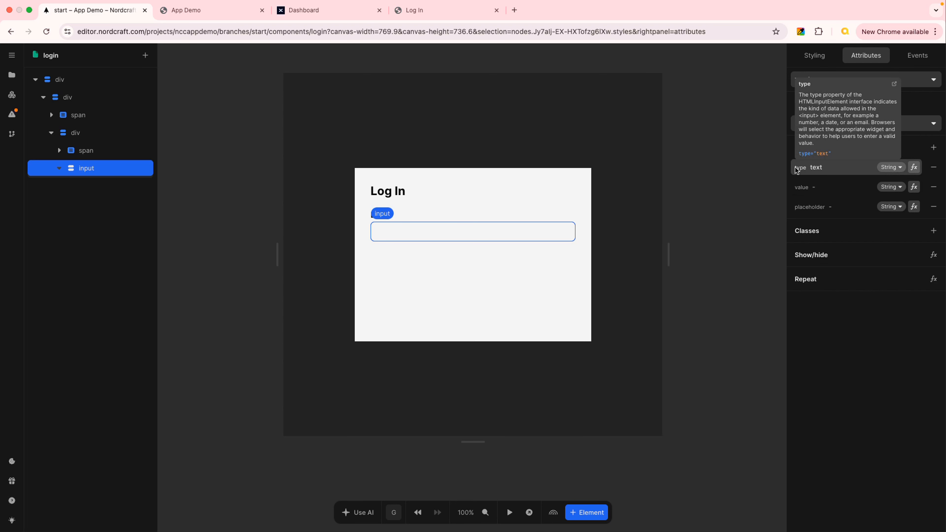
left_click(818, 168)
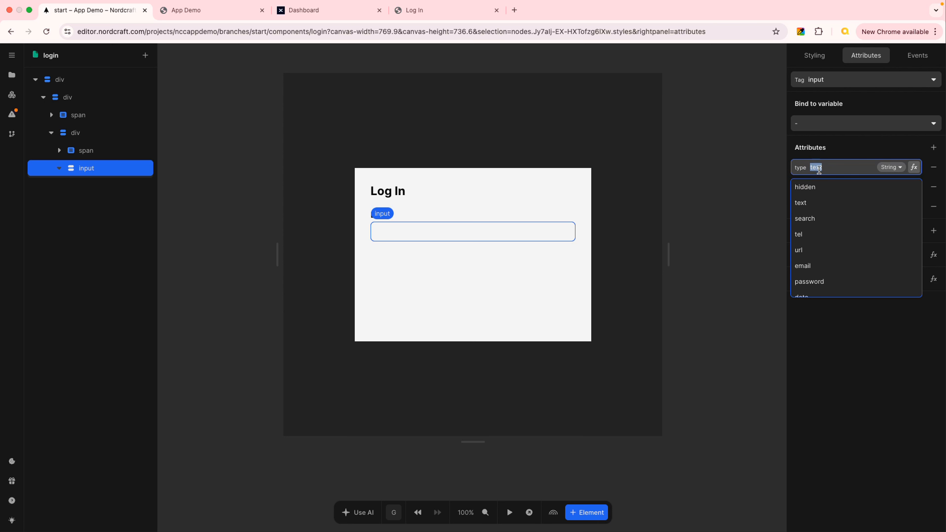
left_click(833, 265)
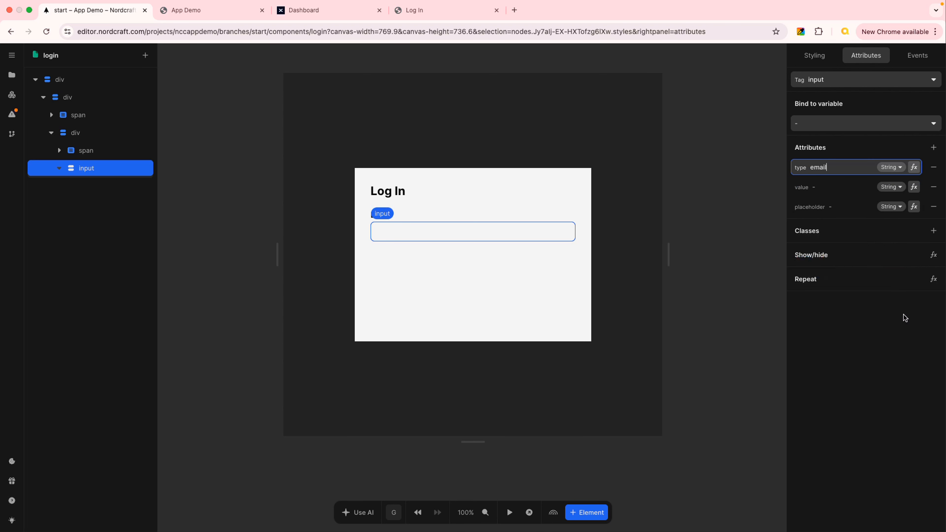
- Clear the Email field on the sample Log In page to check its placeholder, and return to the Nordcraft editor
left_click(422, 11)
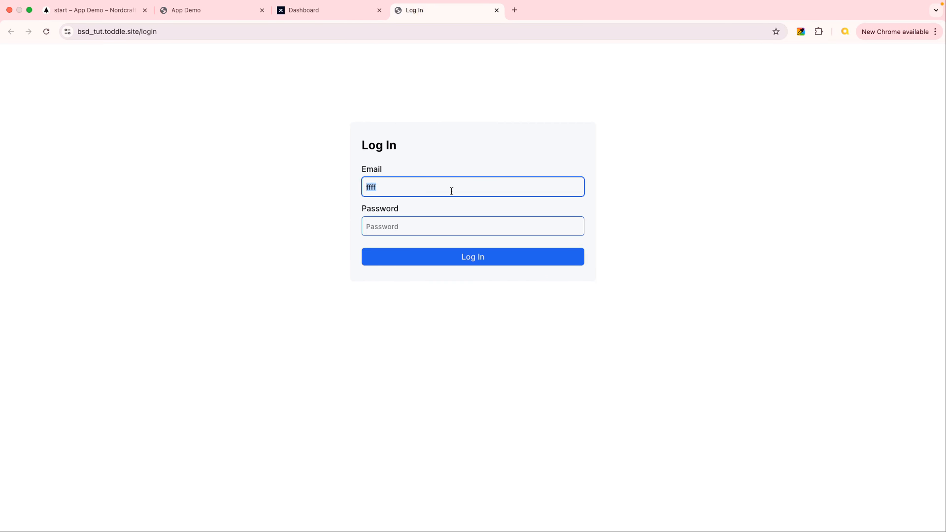
key("BackSpace")
key("Tab")
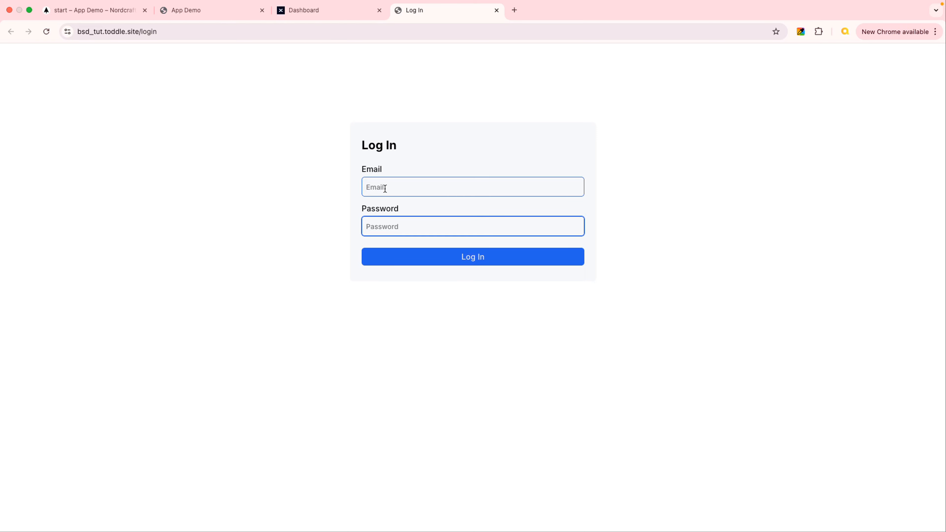
left_click(97, 23)
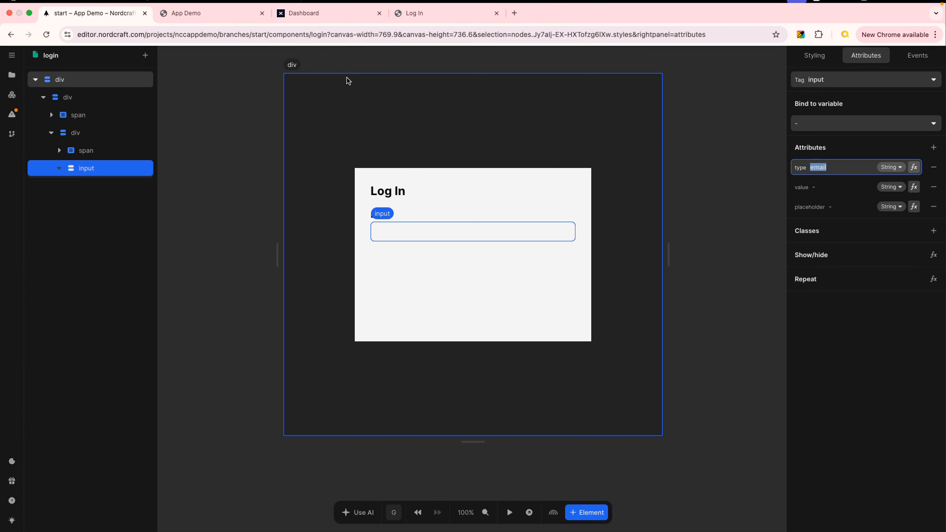
- Set the email input's placeholder to "Email" and deselect the input
left_click(836, 208)
type("Email")
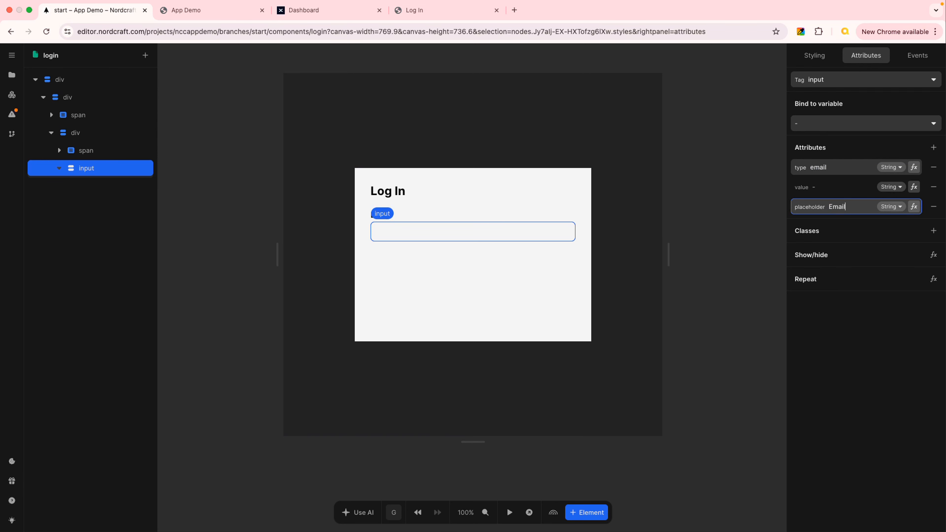
key("Return")
left_click(730, 237)
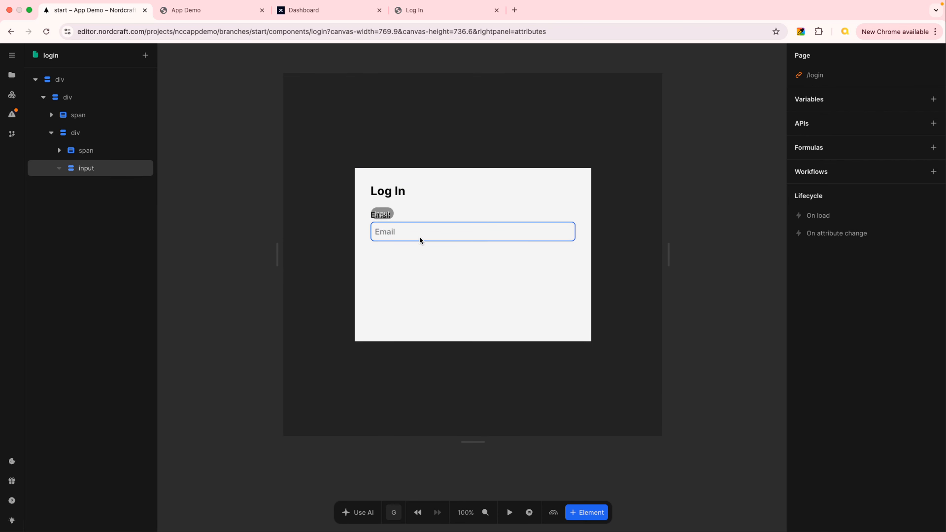
- Duplicate the div holding the email label and input, and change the copy's label text to "Password"
left_click(93, 131)
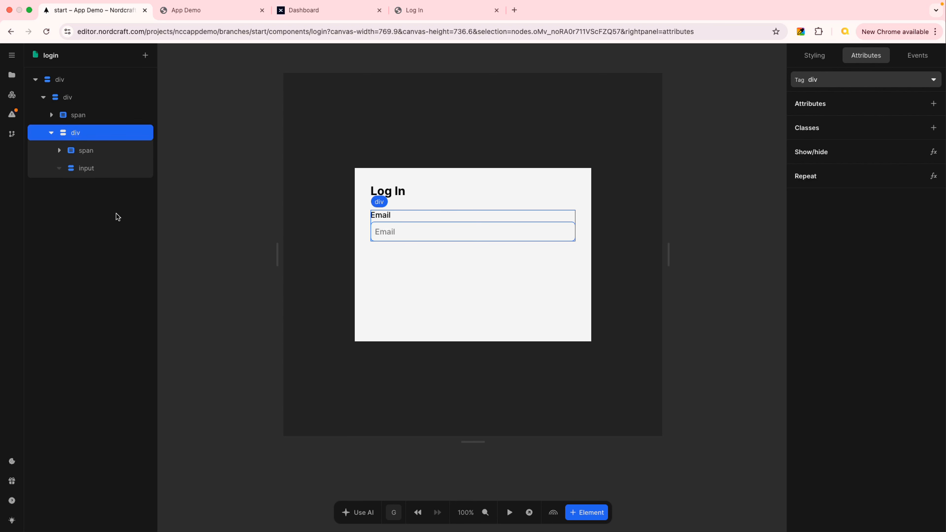
key("super+d")
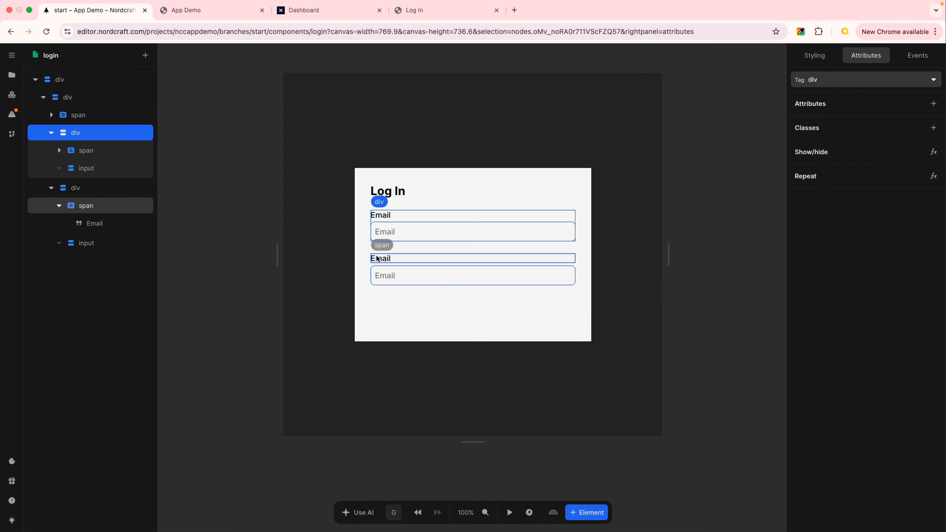
left_click(95, 222)
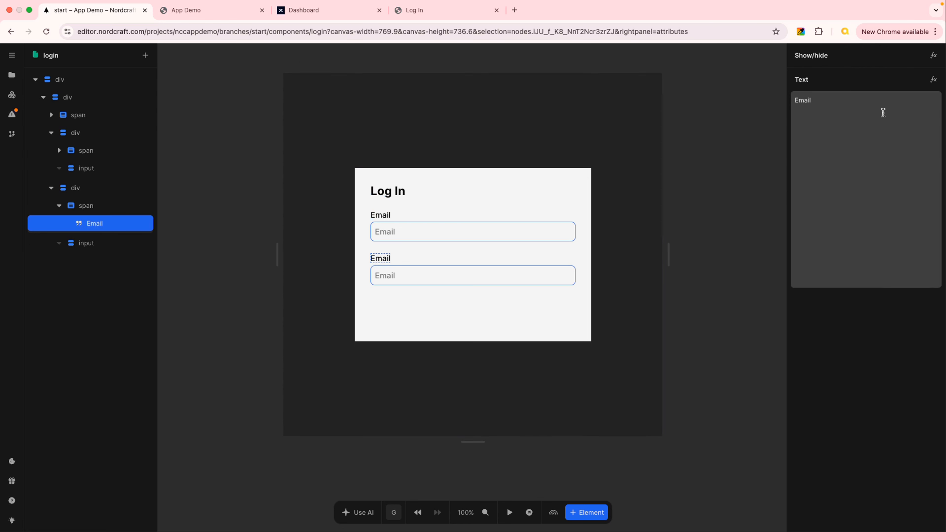
double_click(384, 257)
type("Password")
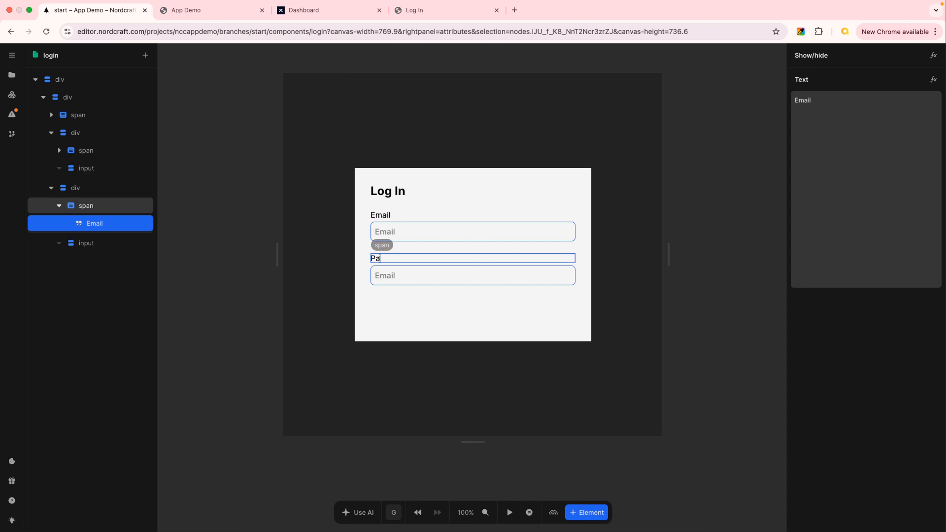
- Set the duplicated input's type attribute to password and its placeholder to "Password"
left_click(414, 275)
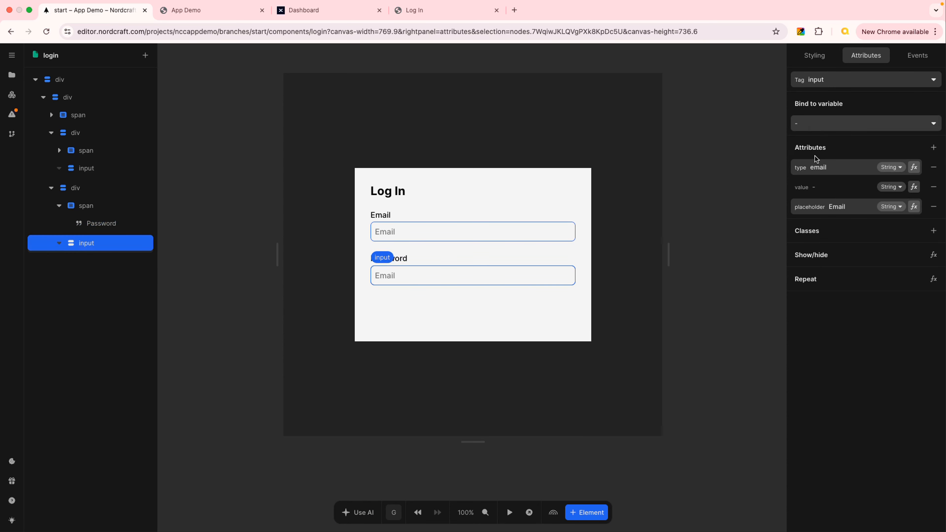
left_click(821, 168)
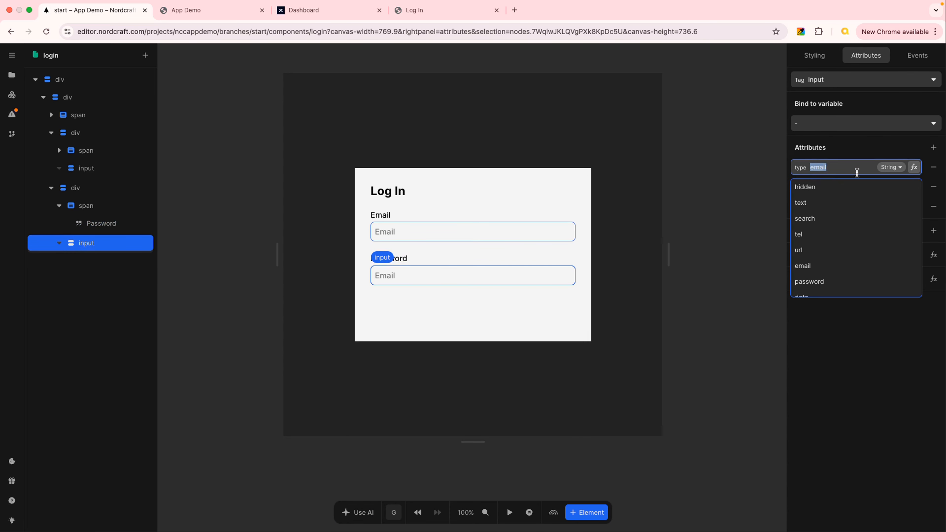
left_click(843, 282)
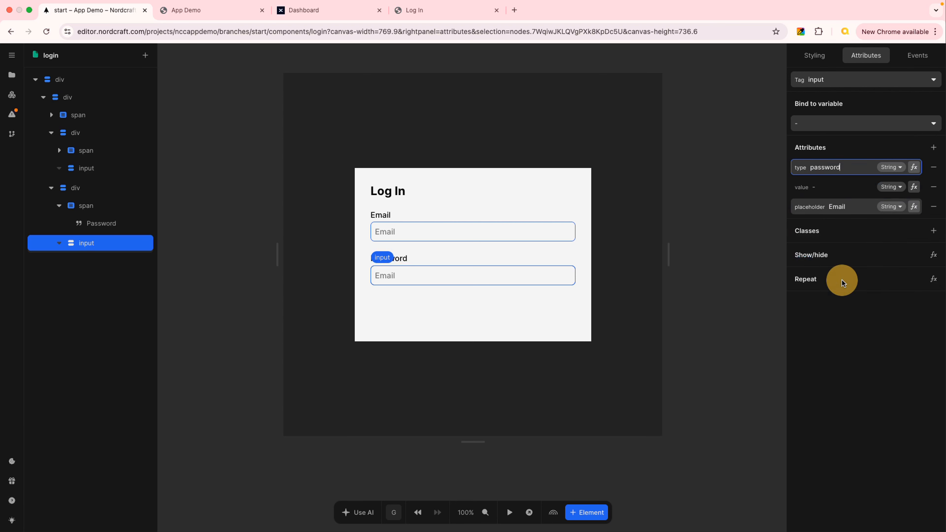
left_click(839, 206)
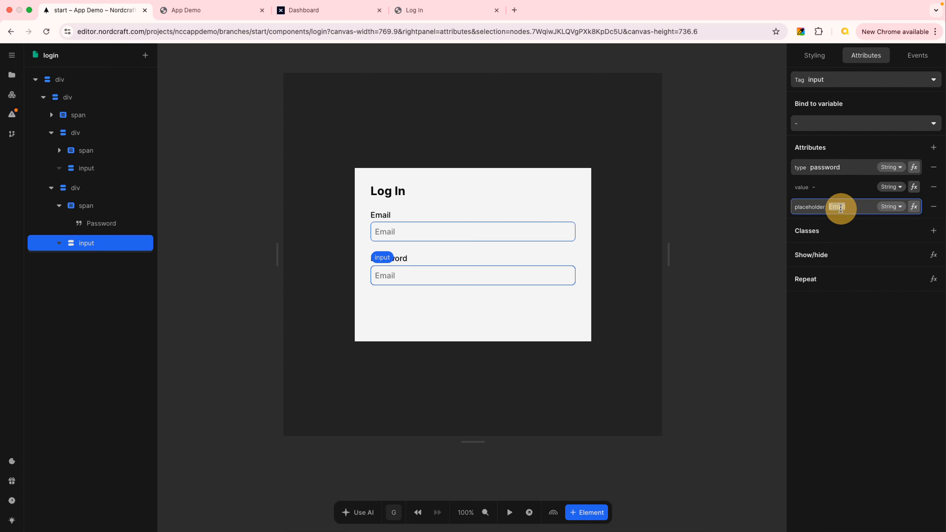
type("Passwor")
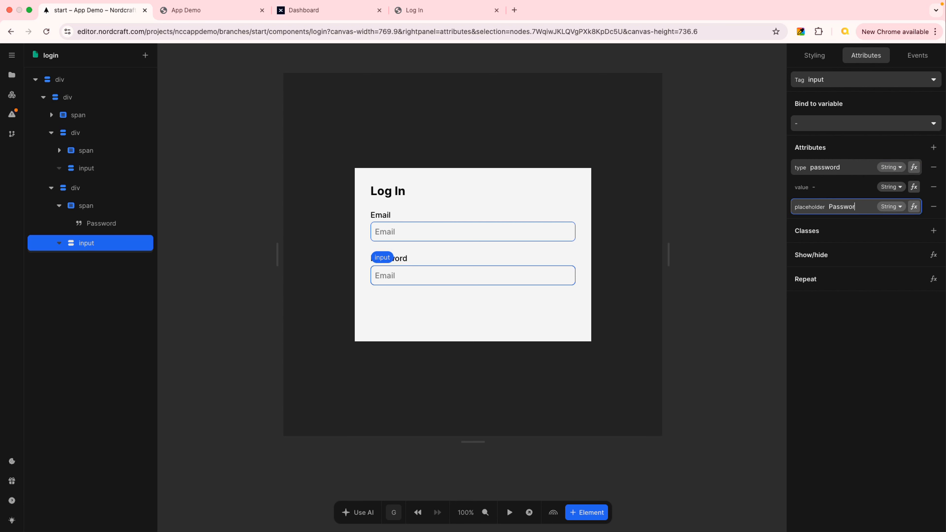
type("d")
key("Return")
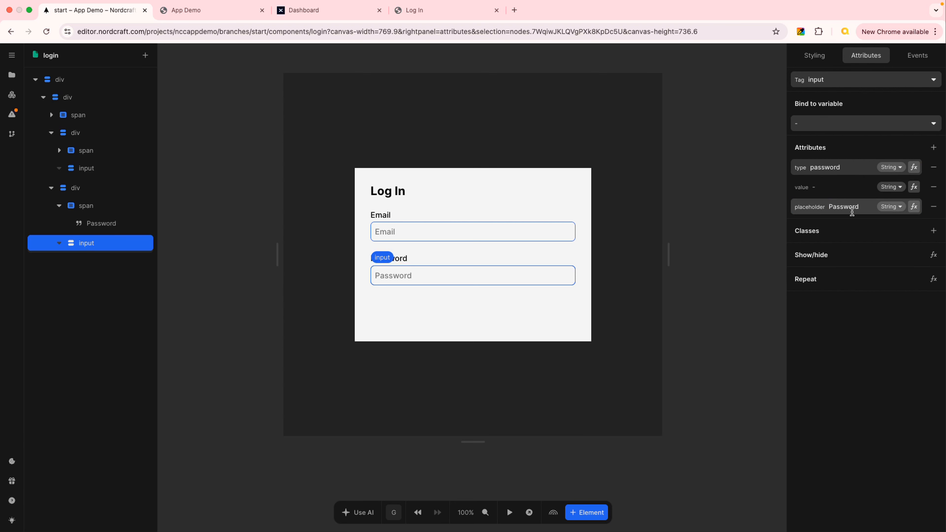
left_click(622, 317)
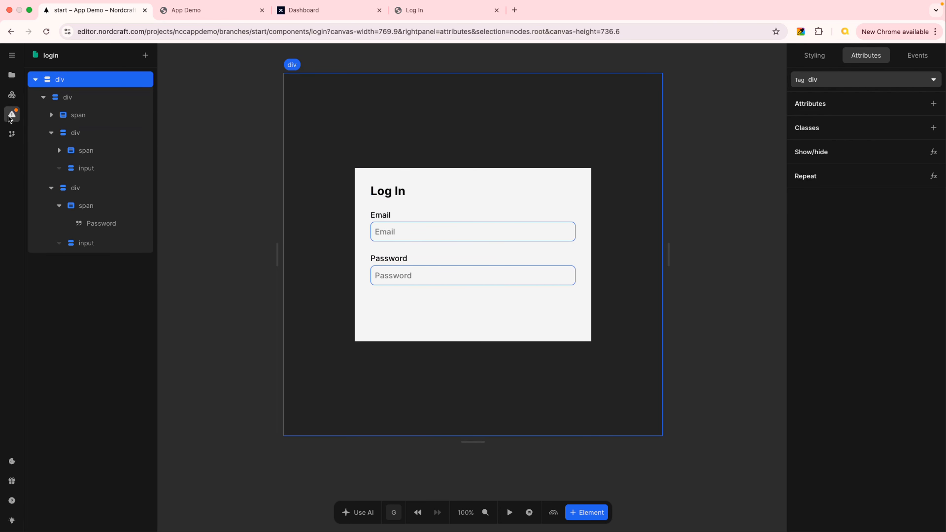
- Collapse the email and password field divs in the element tree and wrap the email field's div in a new div
left_click(79, 97)
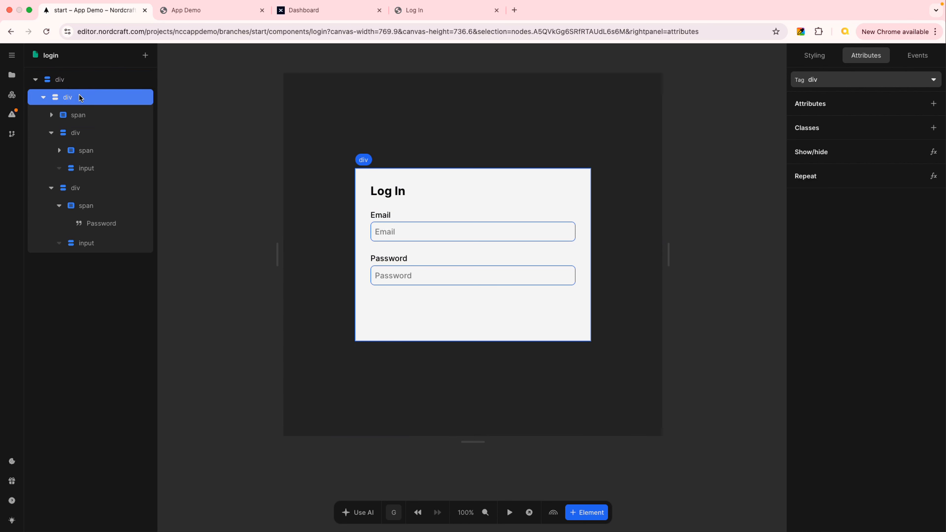
left_click(814, 58)
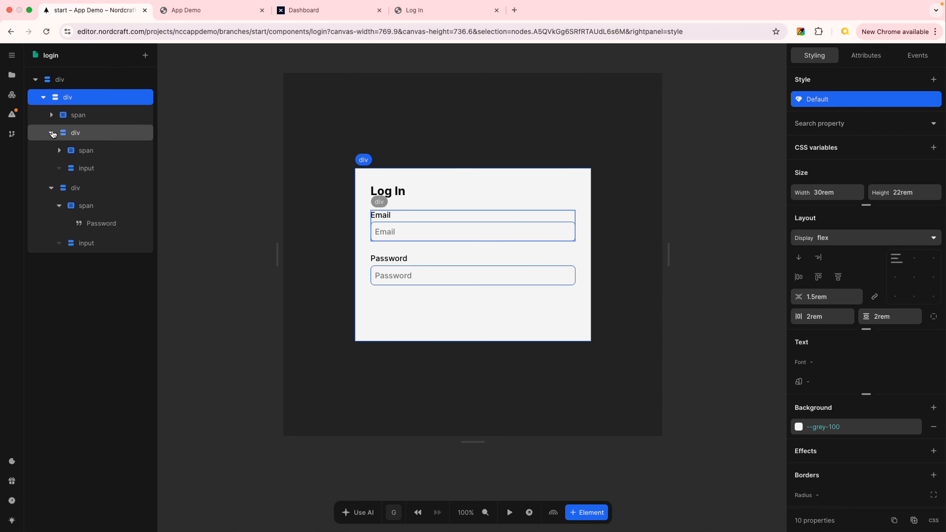
left_click(52, 133)
left_click(51, 151)
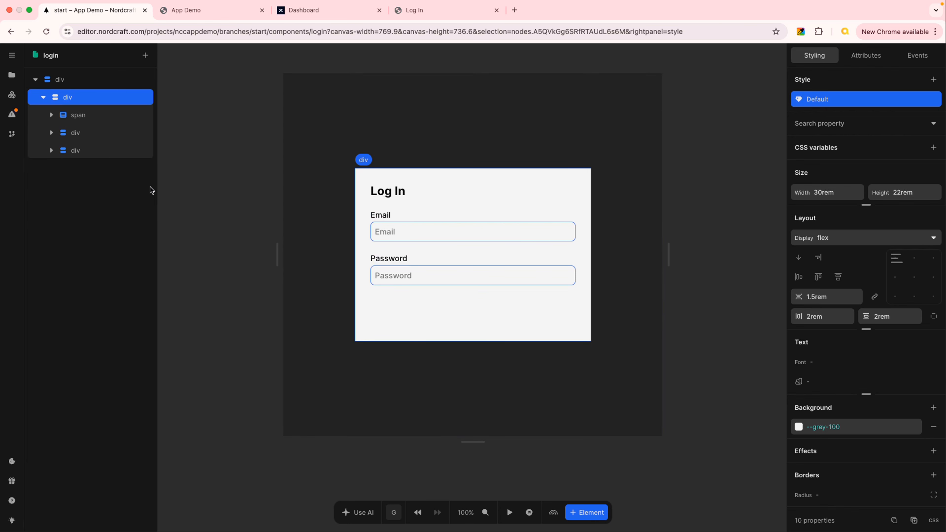
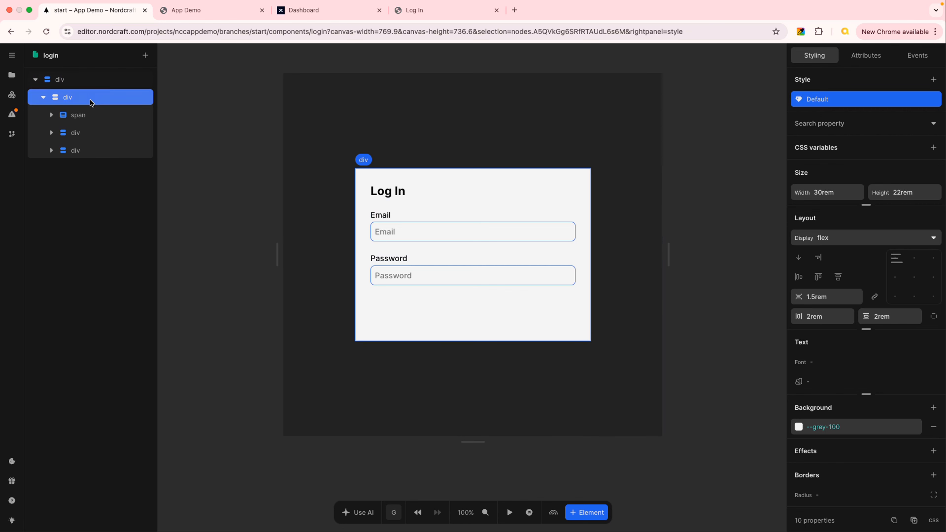
left_click(102, 131)
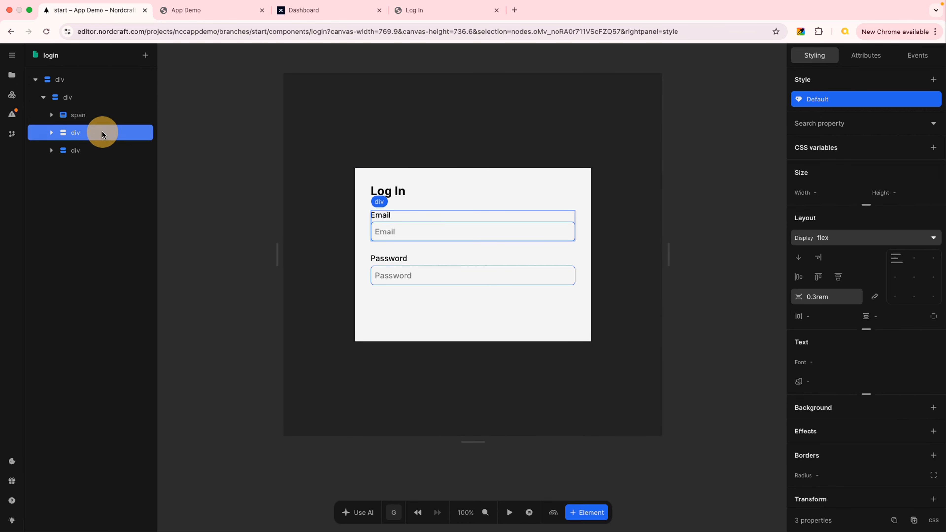
right_click(101, 130)
left_click(139, 164)
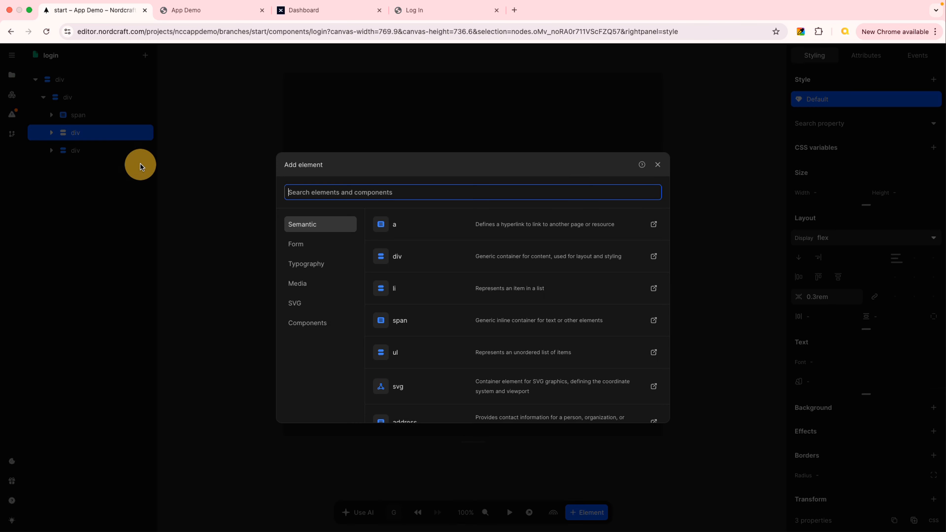
left_click(413, 256)
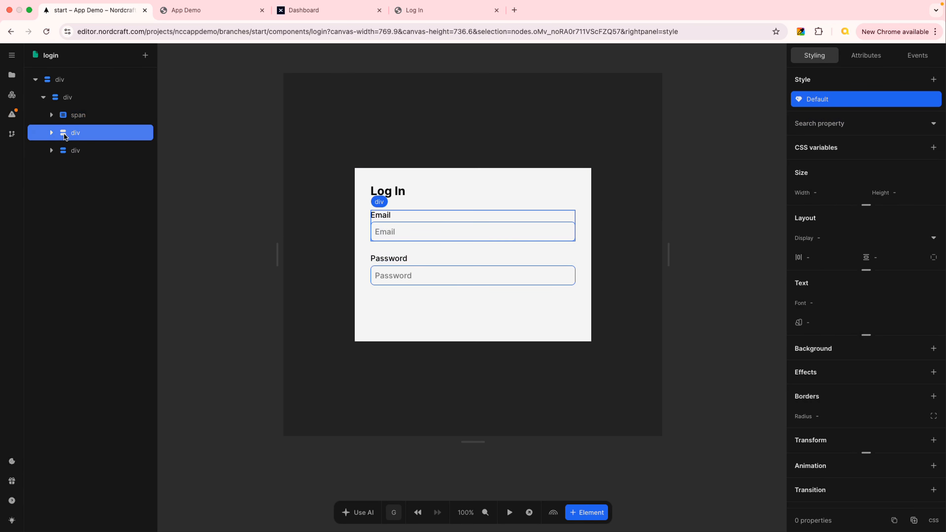
- Move the password field's div into the new wrapper div, below the email field's div
left_click(52, 134)
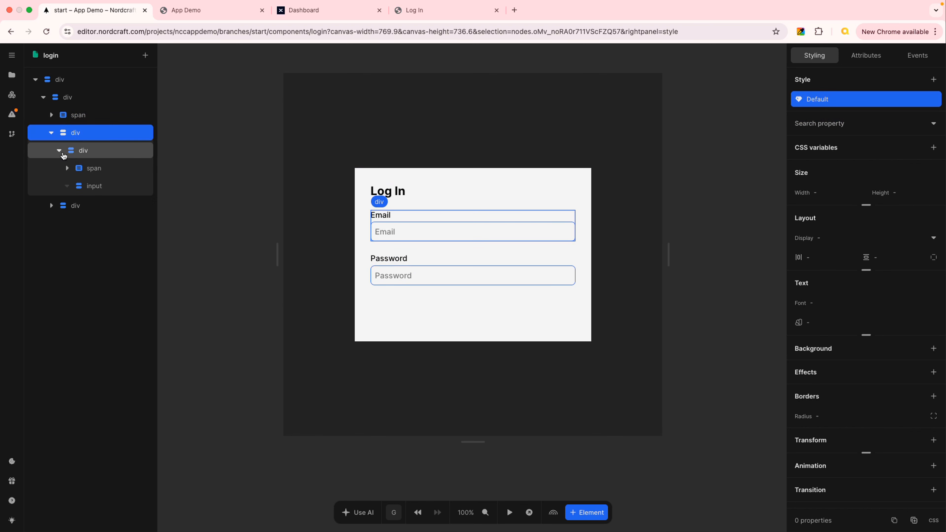
left_click(59, 150)
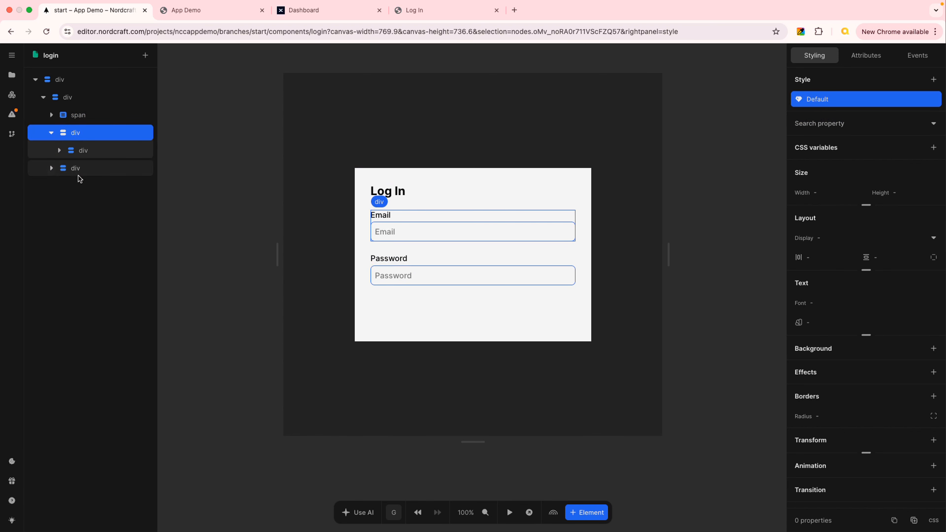
left_click_drag(78, 170, 78, 158)
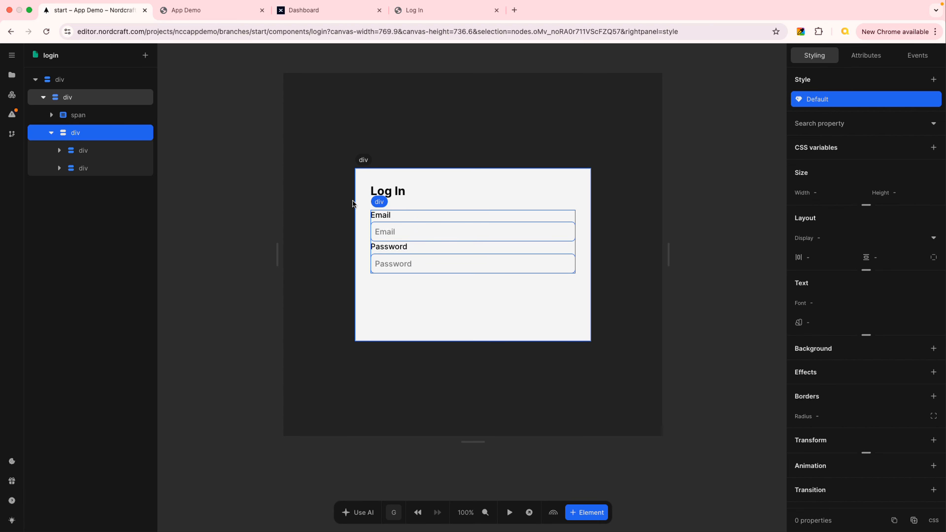
- Set the wrapper div's display to flex with a gap of 1rem and deselect it
left_click(101, 135)
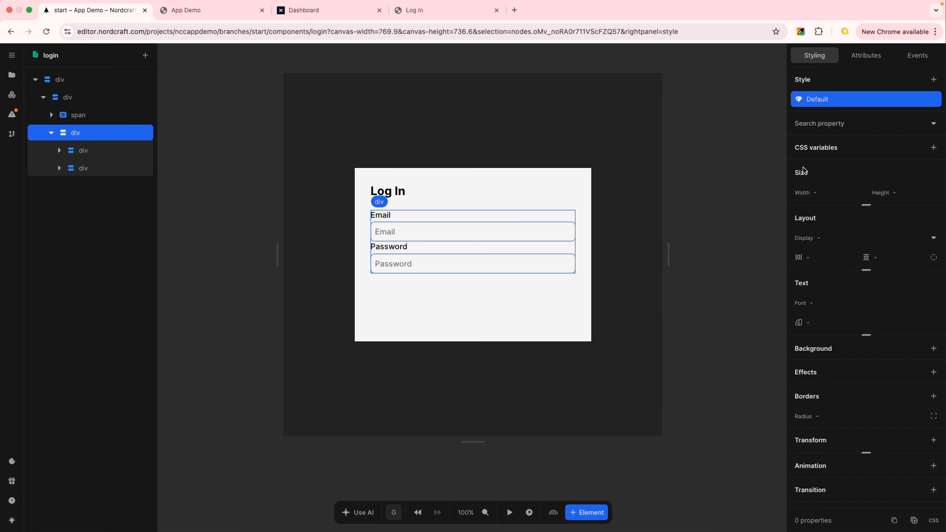
left_click(931, 239)
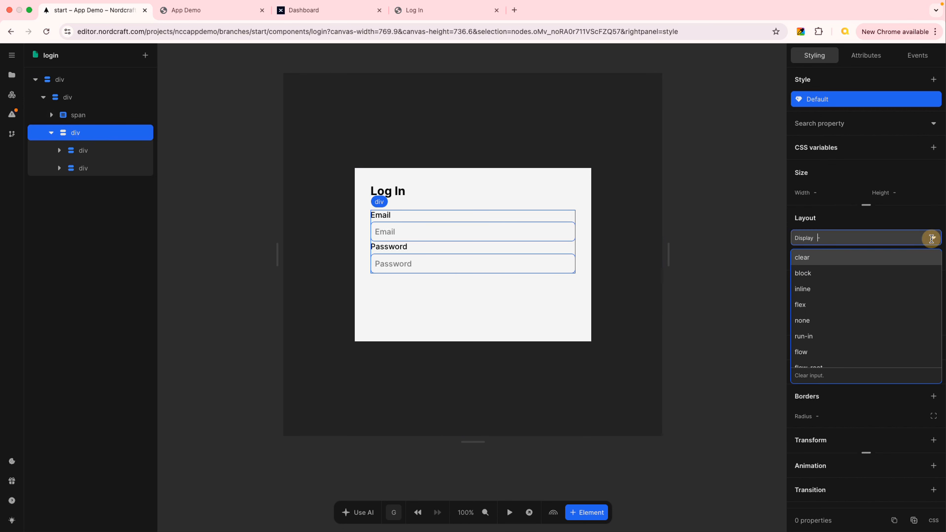
left_click(813, 306)
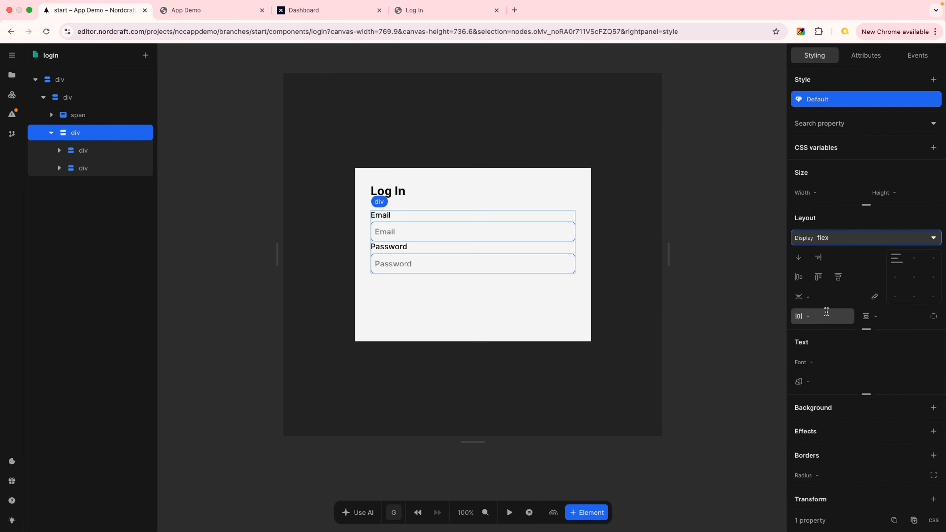
left_click(819, 297)
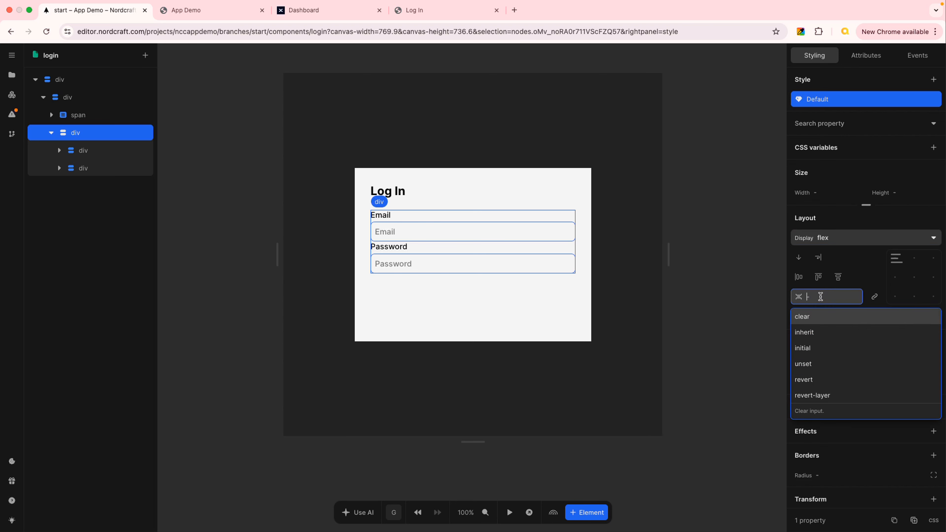
type("0.5rem")
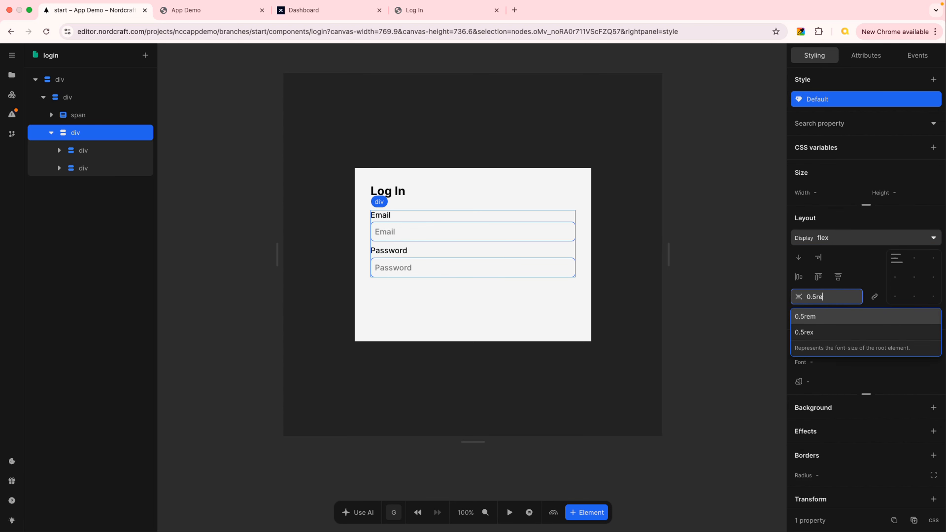
key("Return")
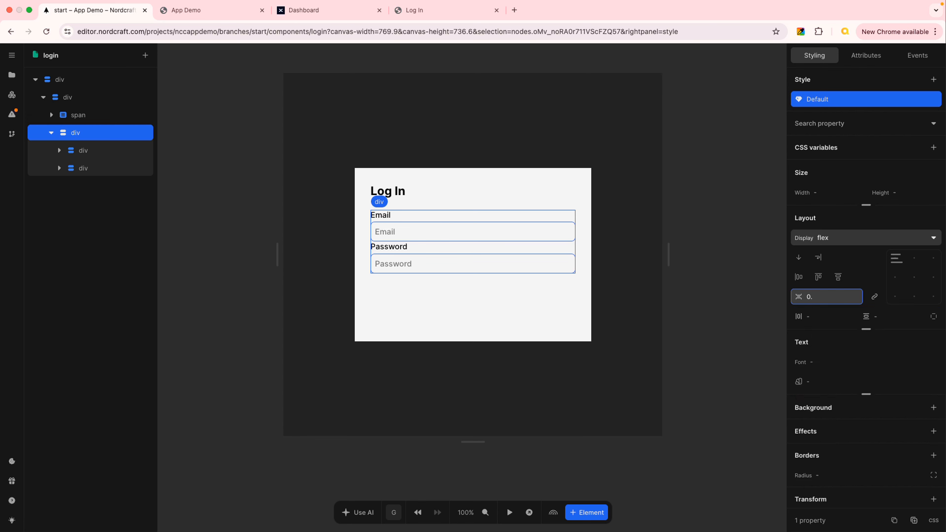
type("1rem")
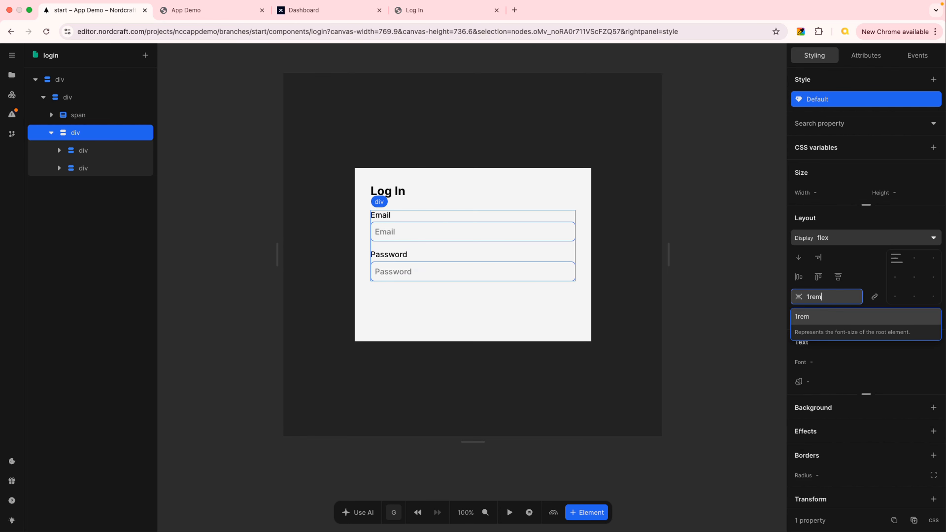
key("Tab")
left_click(637, 286)
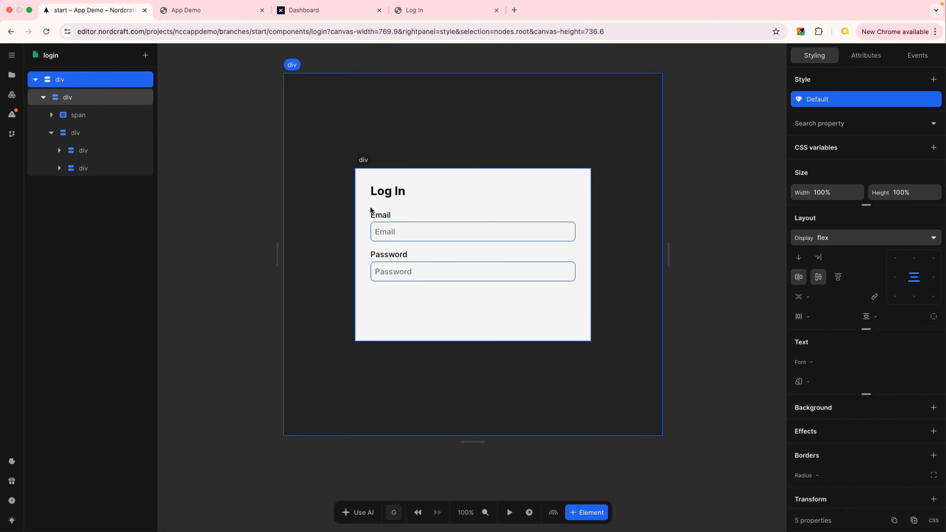
- Check the field spacing and button on the sample Log In page, and return to the Nordcraft editor
left_click(418, 10)
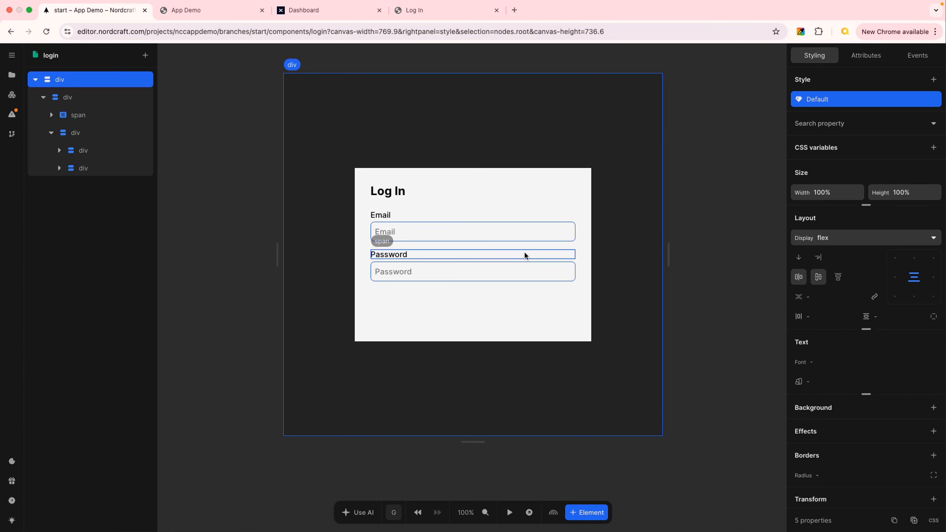
left_click(424, 9)
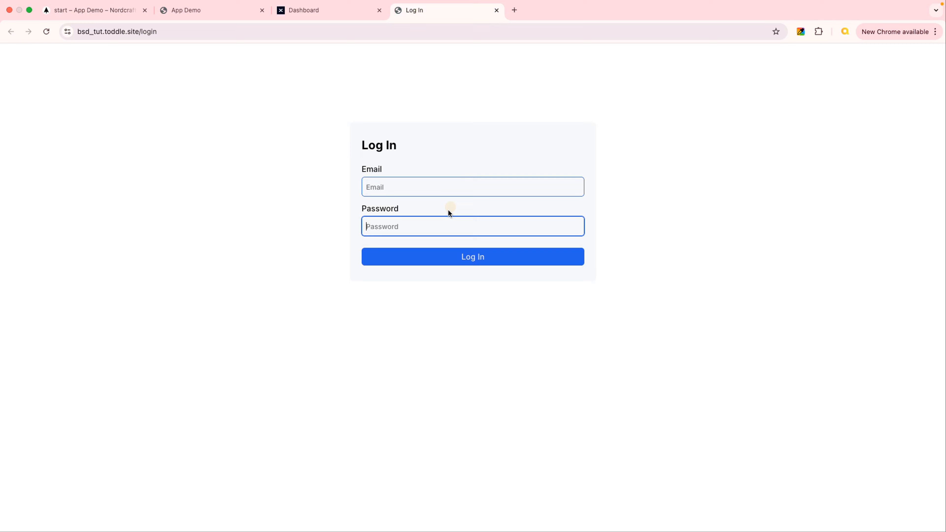
left_click(84, 10)
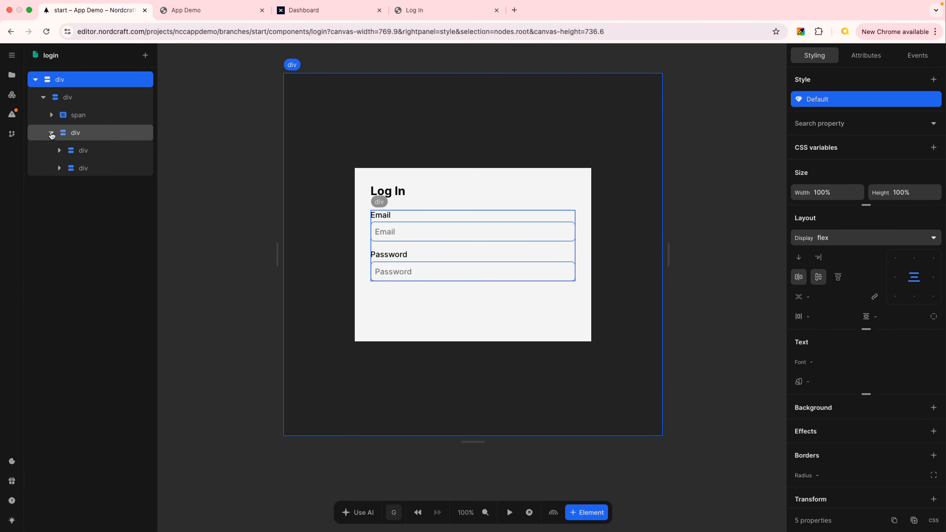
- Add a button element to the grey form div, below the div wrapping the two fields
left_click(52, 133)
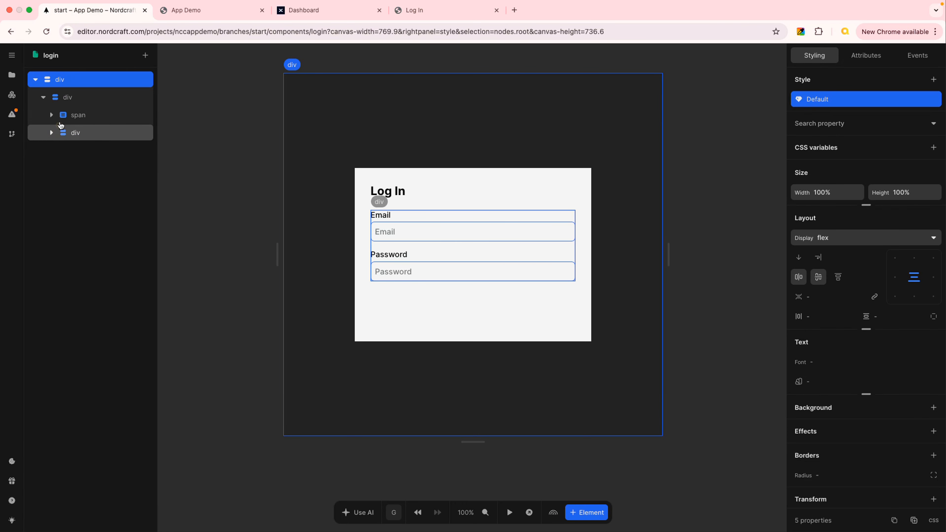
left_click(97, 101)
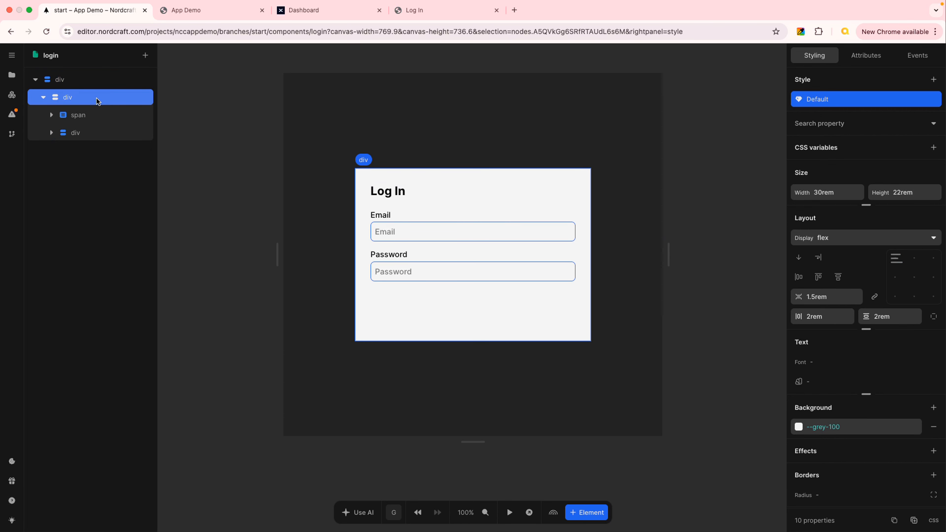
type("a")
type("butt")
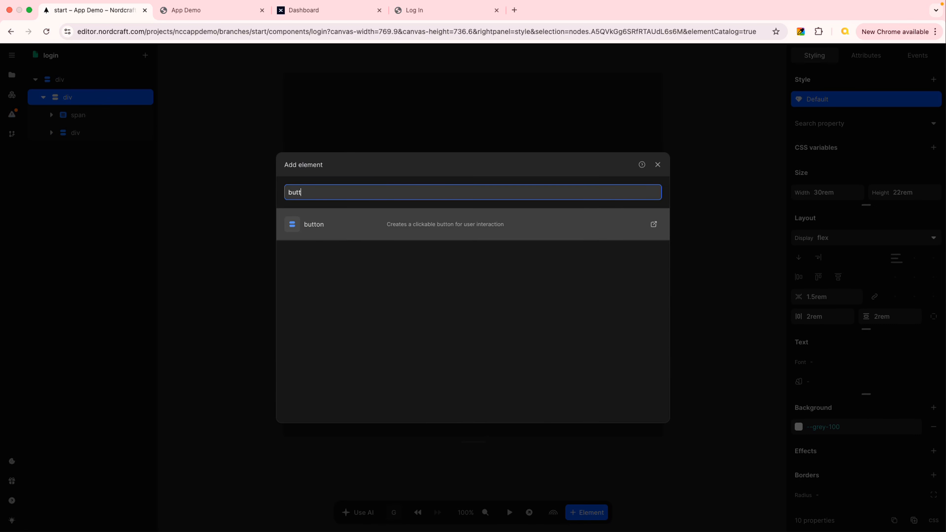
left_click(352, 224)
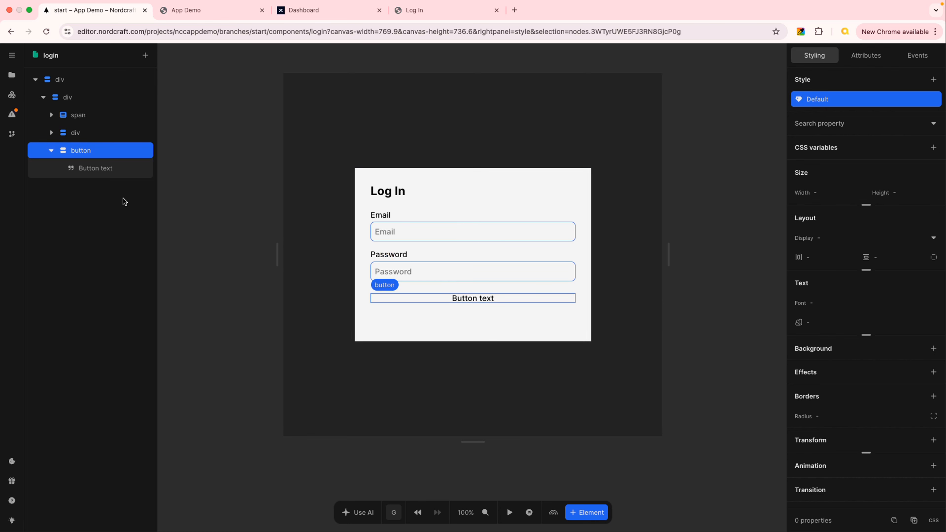
- Change the new button's text to "Log In"
left_click(90, 168)
triple_click(840, 99)
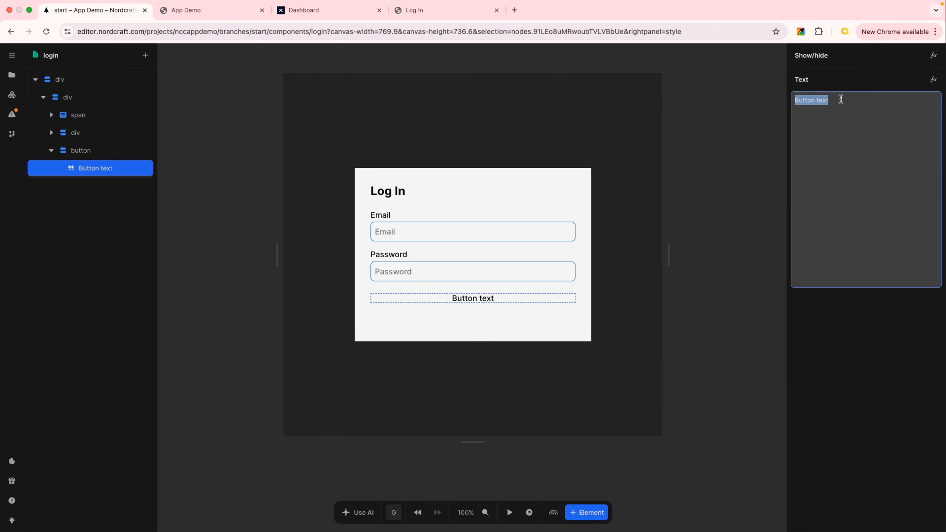
type("Log In")
key("Return")
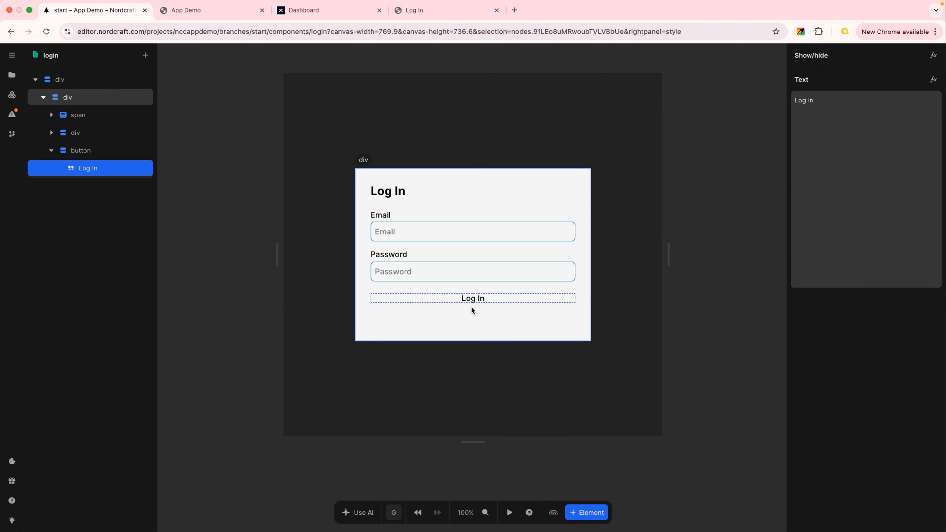
- Try heights of 2rem and 2.5rem on the Log In button, and set its height to 2.25rem
left_click(83, 151)
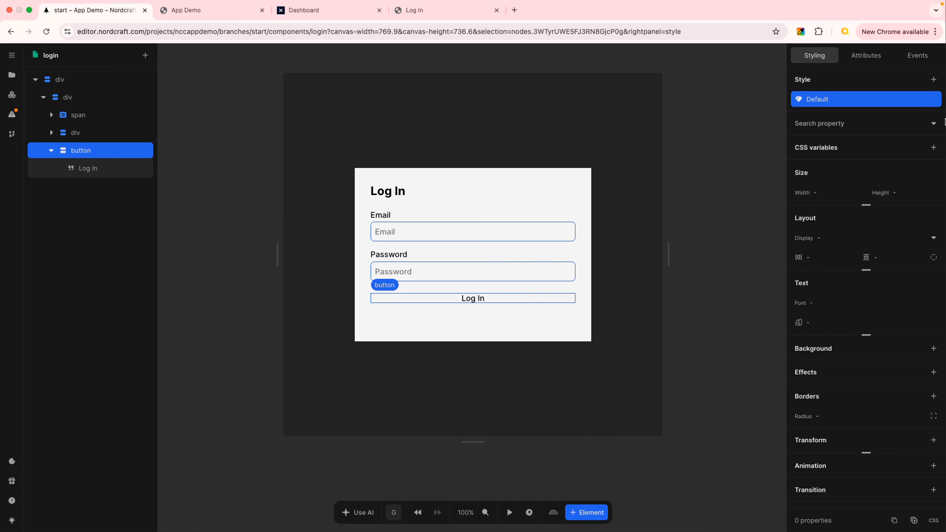
left_click(907, 192)
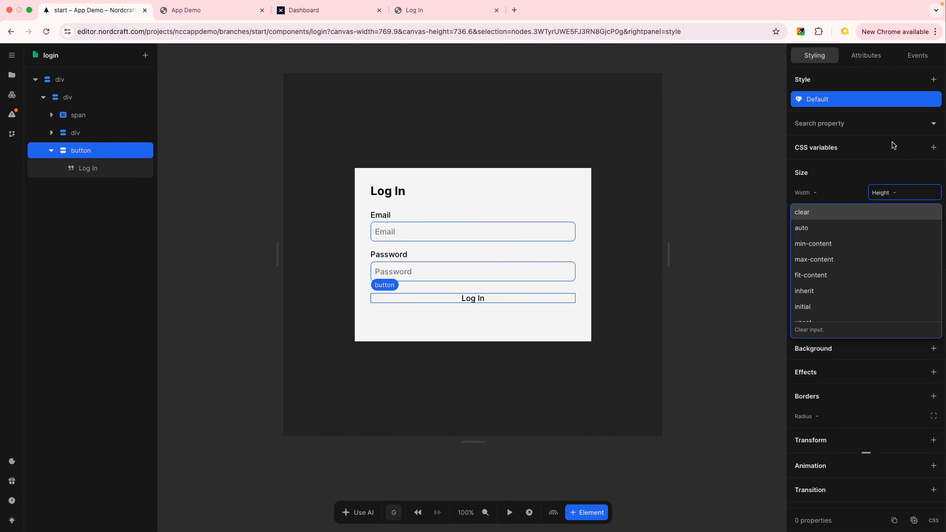
type("2rem")
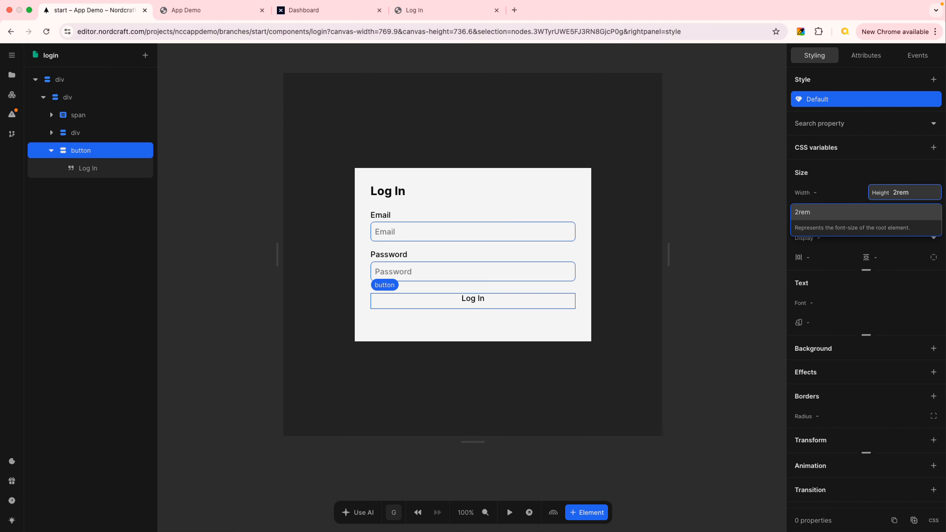
key("Return")
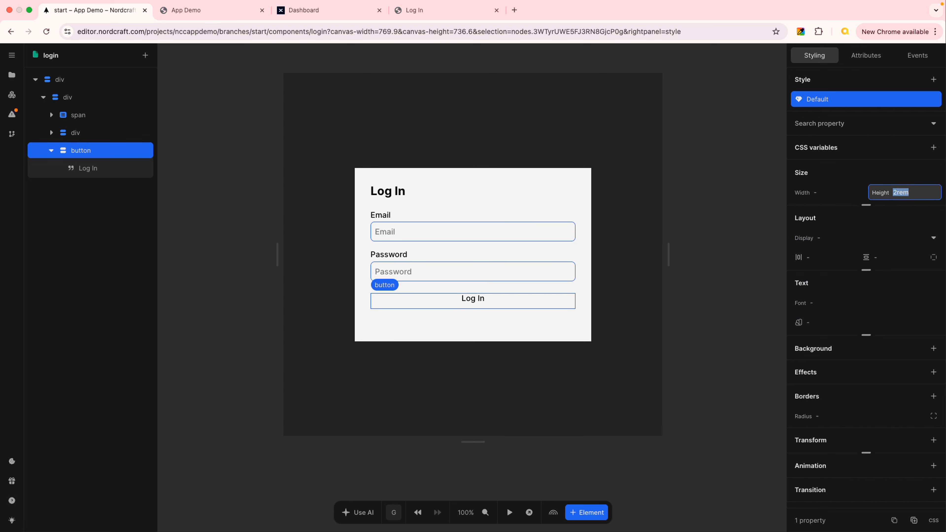
type("2.5rem")
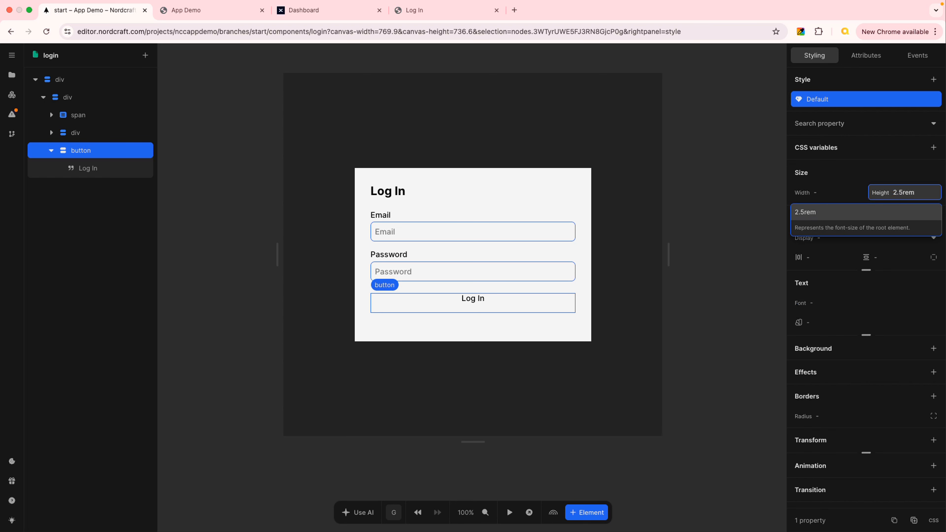
key("Return")
type("2")
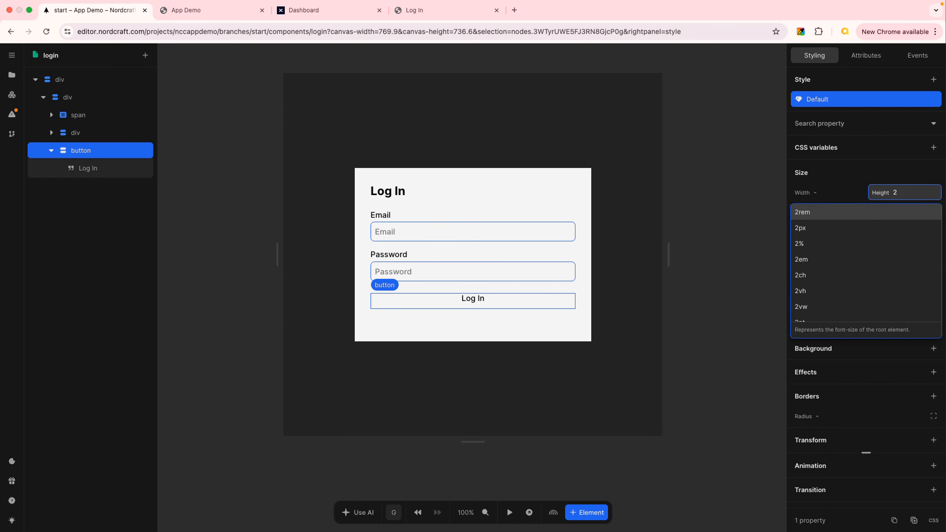
type(".25rem")
key("Return")
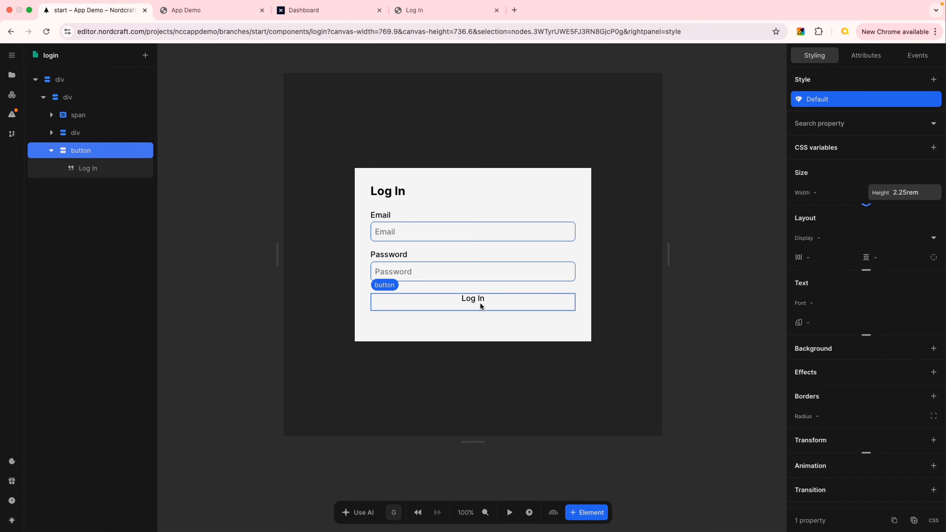
- Set the Log In button's display to flex and centre its content both horizontally and vertically
left_click(930, 237)
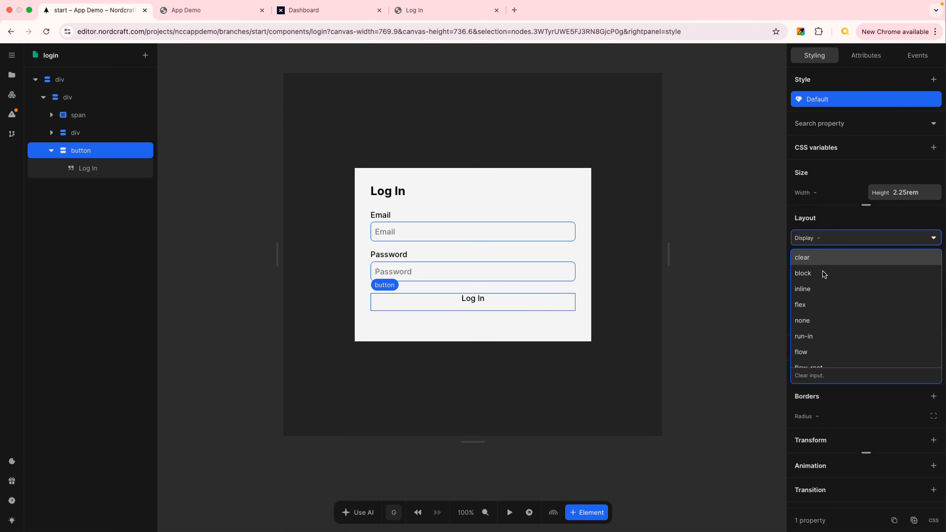
left_click(811, 306)
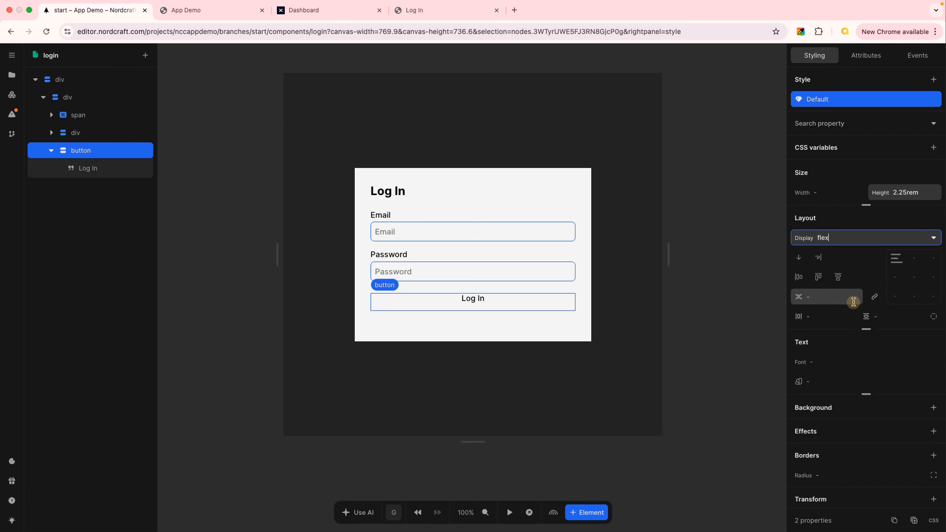
left_click(915, 278)
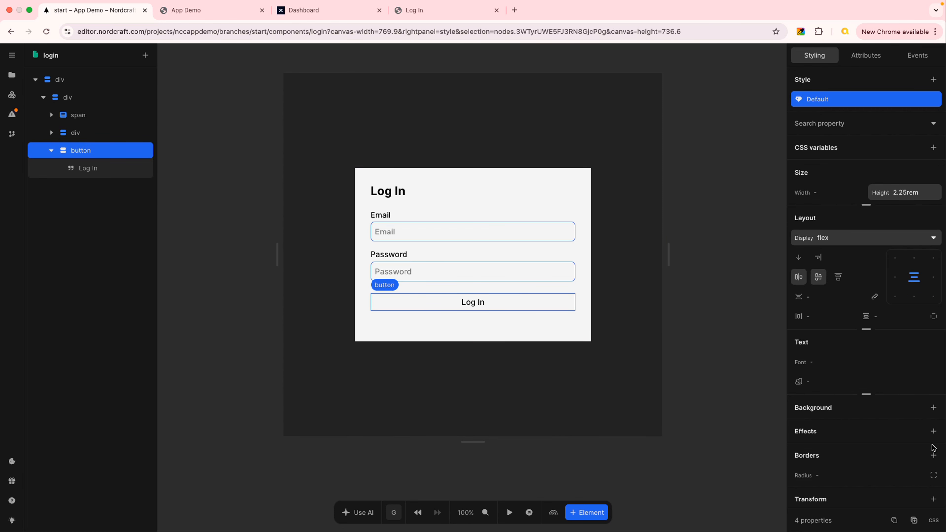
- Give the Log In button a --blue-600 background colour
left_click(933, 408)
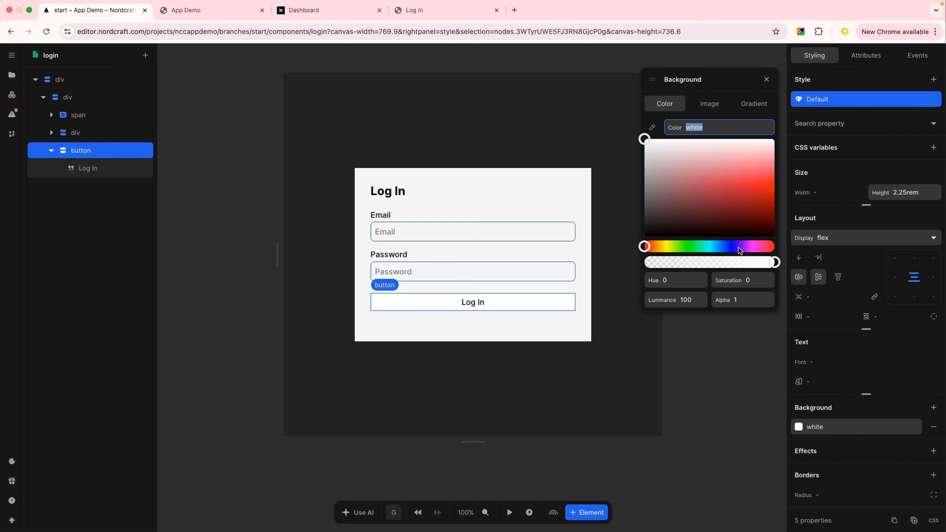
type("b")
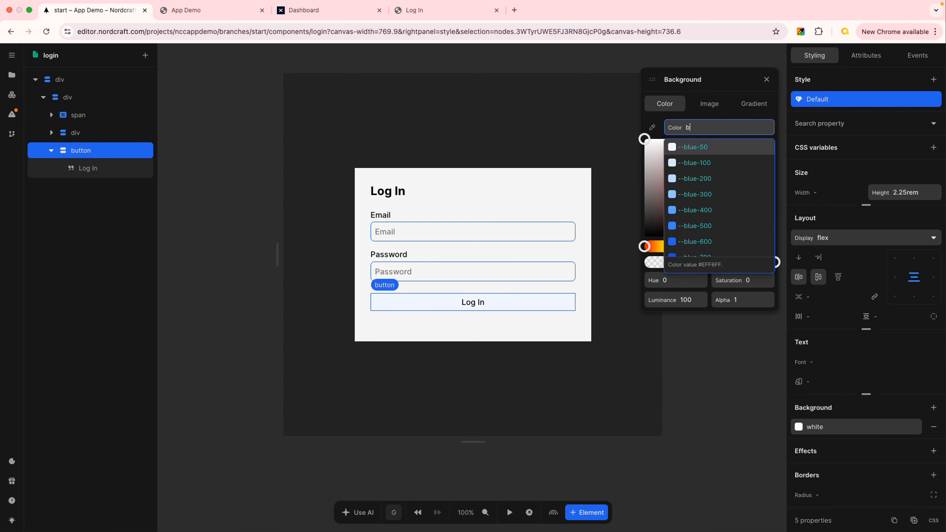
type("lue")
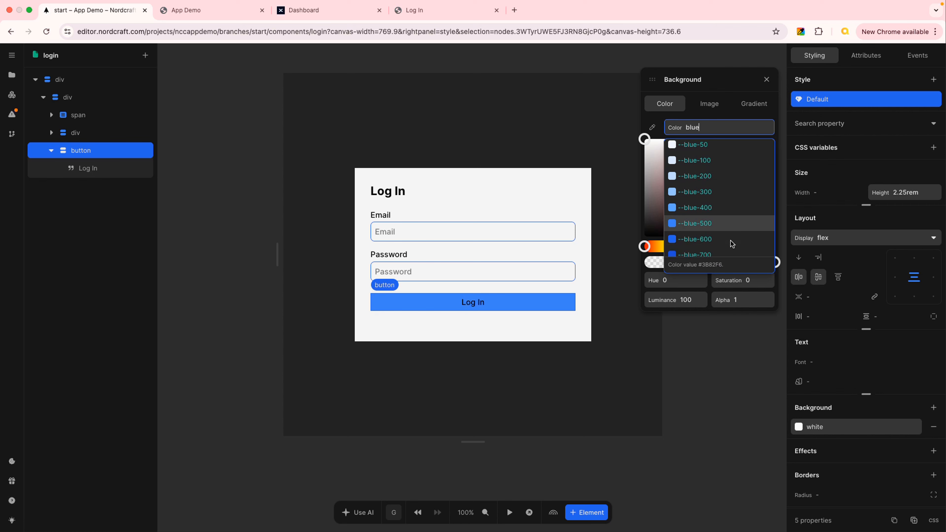
scroll(716, 201, "down", 2)
left_click(713, 197)
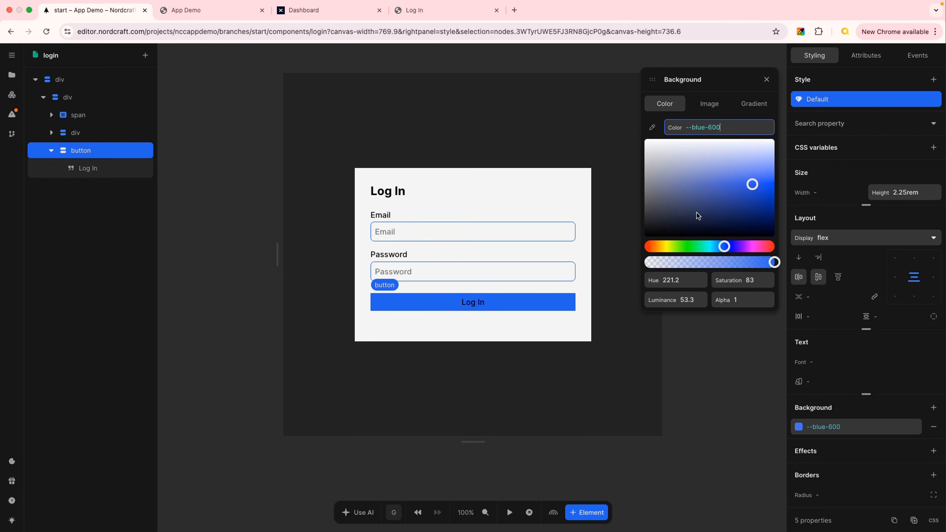
left_click(766, 80)
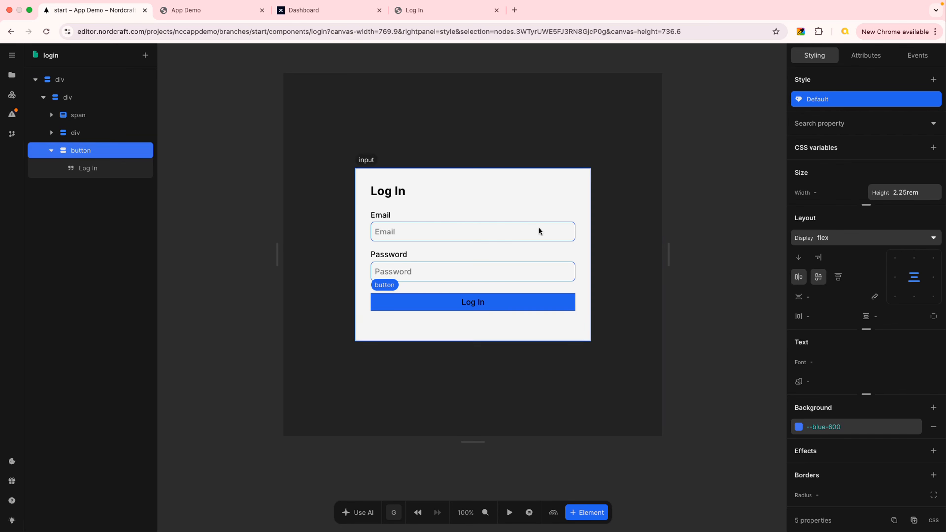
- Compare with the button on the sample Log In page, and set the Nordcraft button's text colour to white
left_click(457, 18)
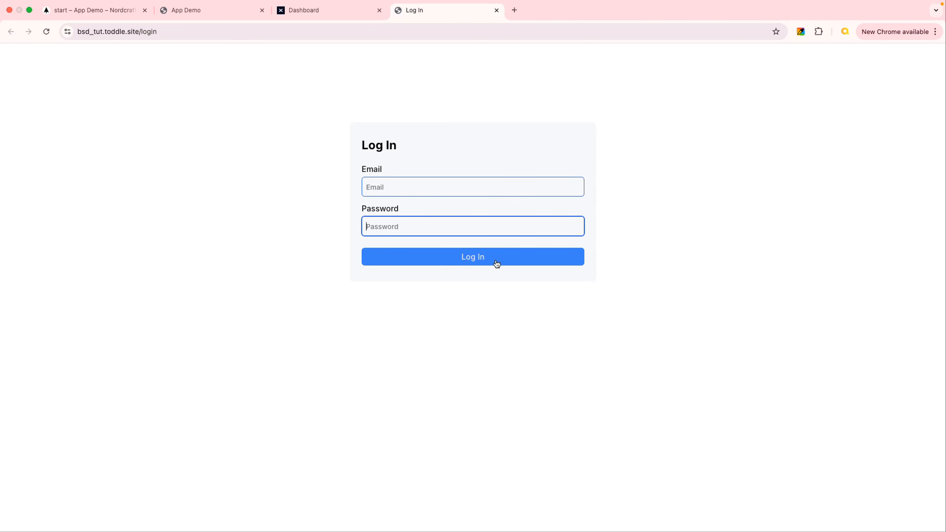
left_click(76, 7)
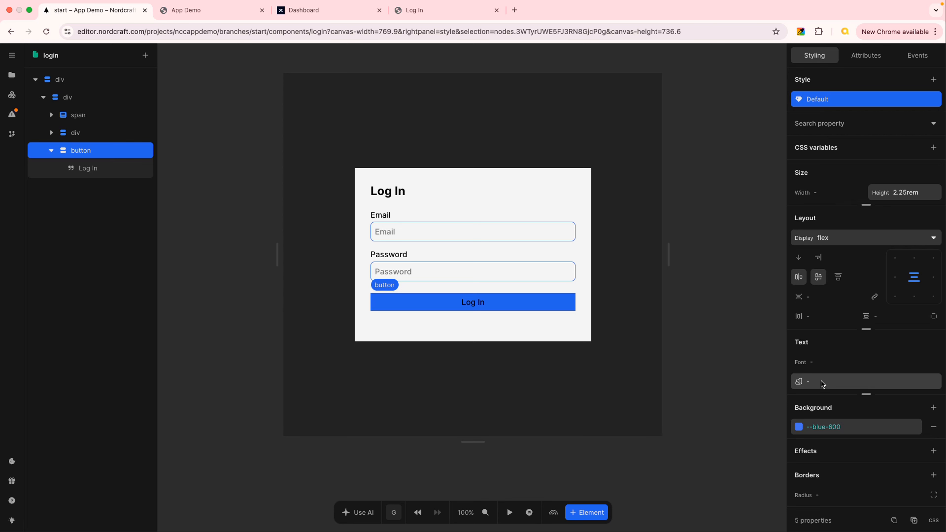
left_click(832, 382)
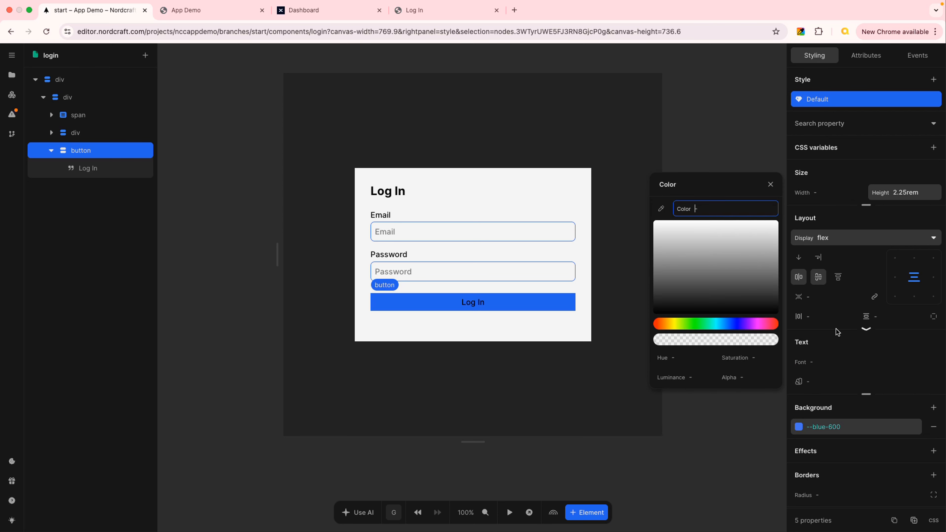
type("wg")
key("BackSpace")
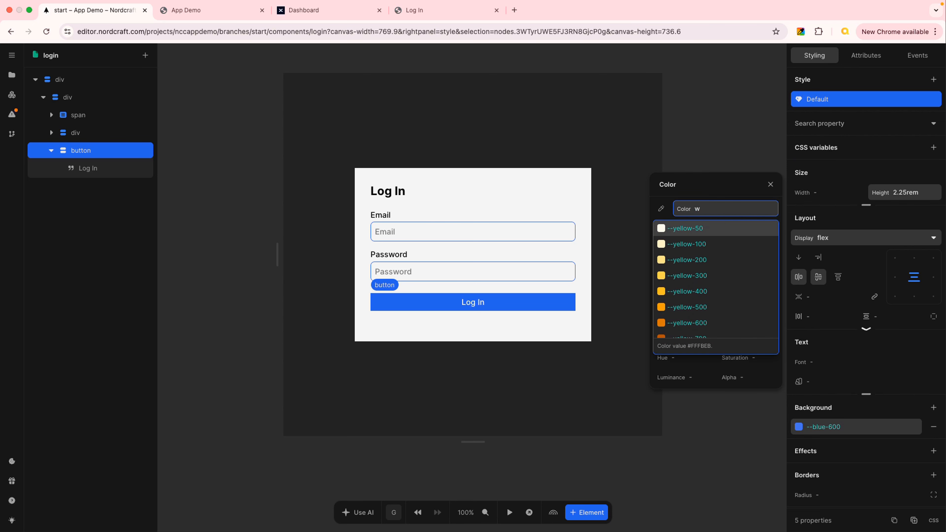
type("h")
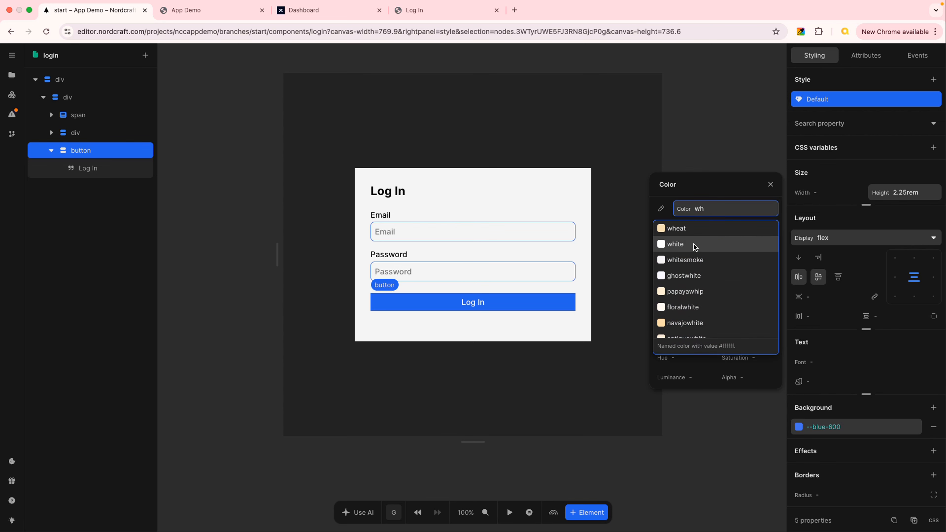
left_click(703, 245)
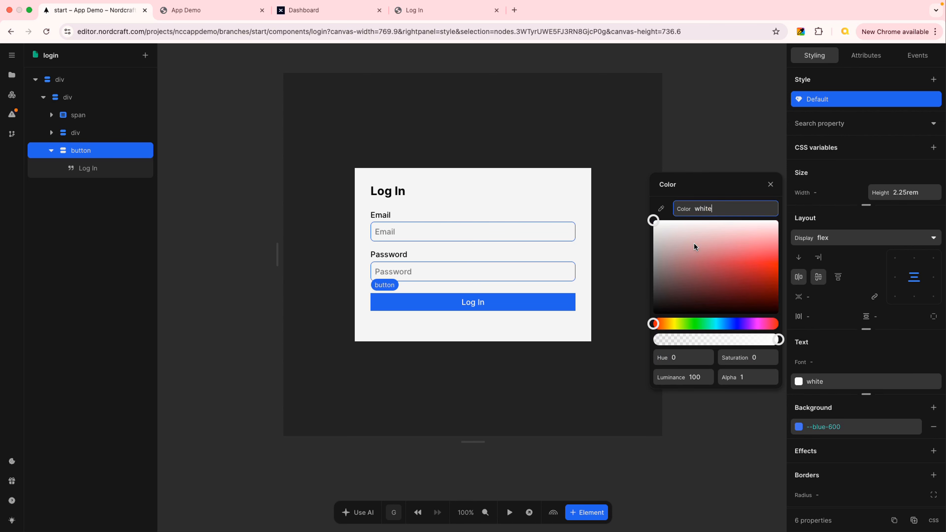
left_click(769, 183)
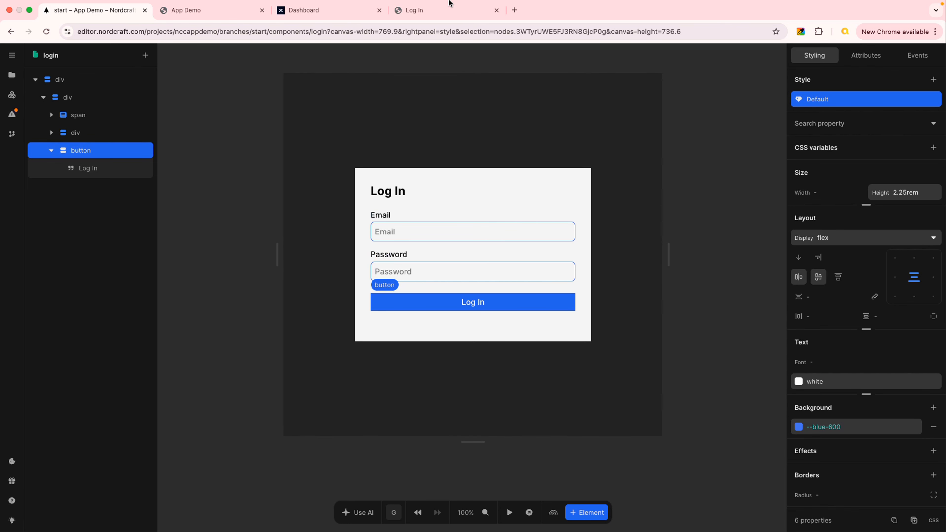
- Check the button corners on the sample page, and set the Nordcraft Log In button's border radius to 0.5rem
left_click(443, 10)
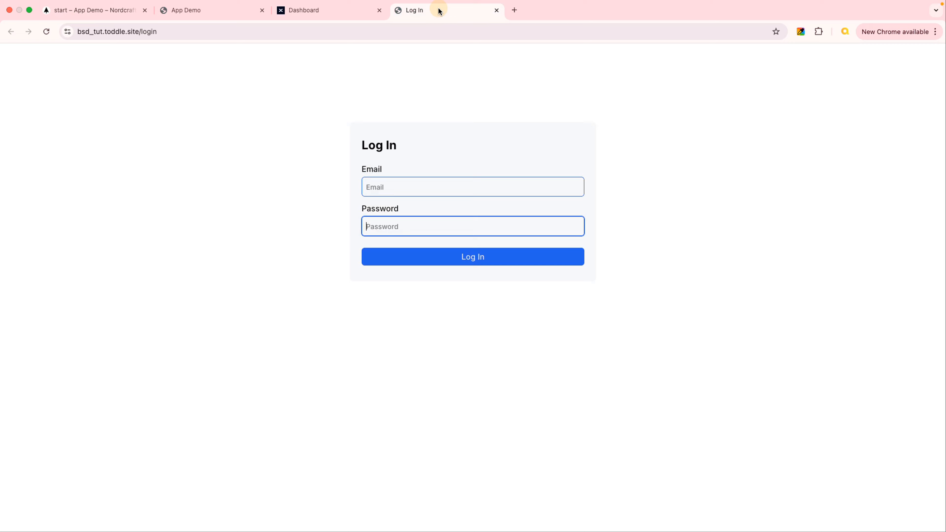
left_click(112, 10)
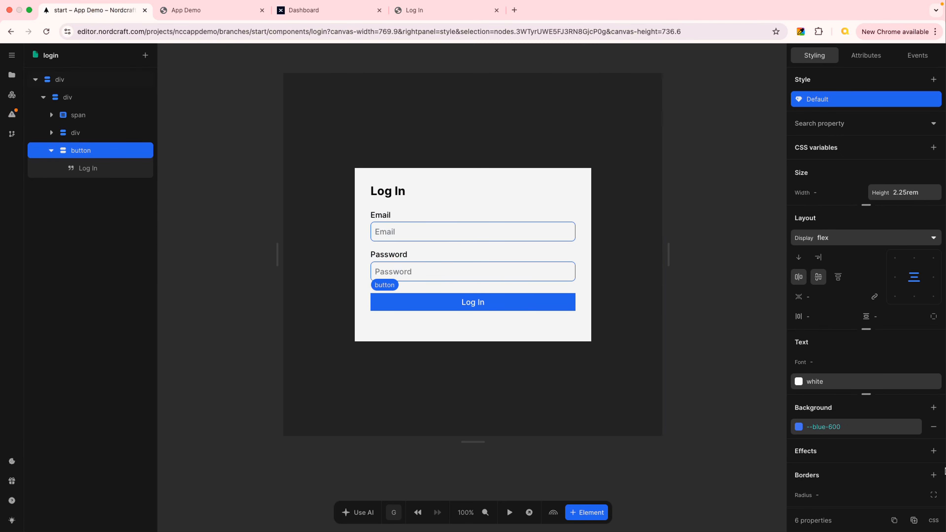
scroll(867, 440, "down", 2)
left_click(837, 432)
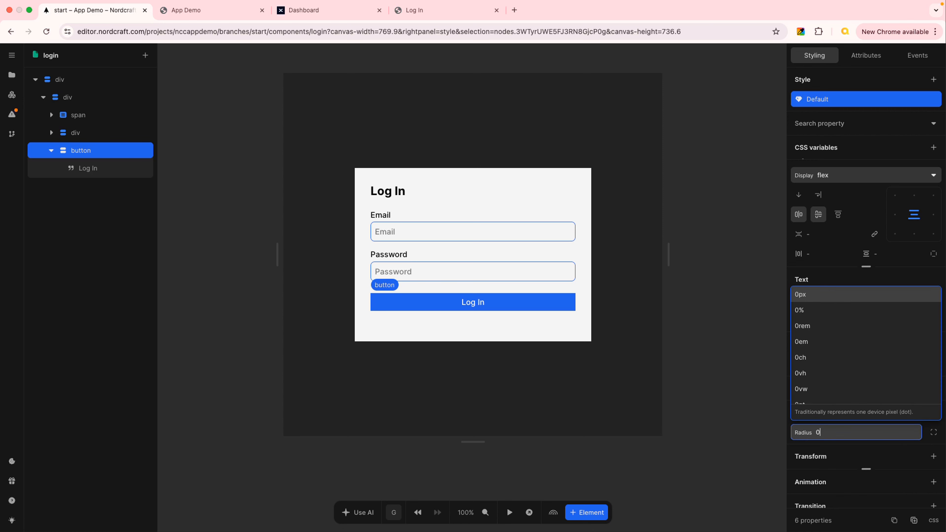
type("0.5rem")
key("Return")
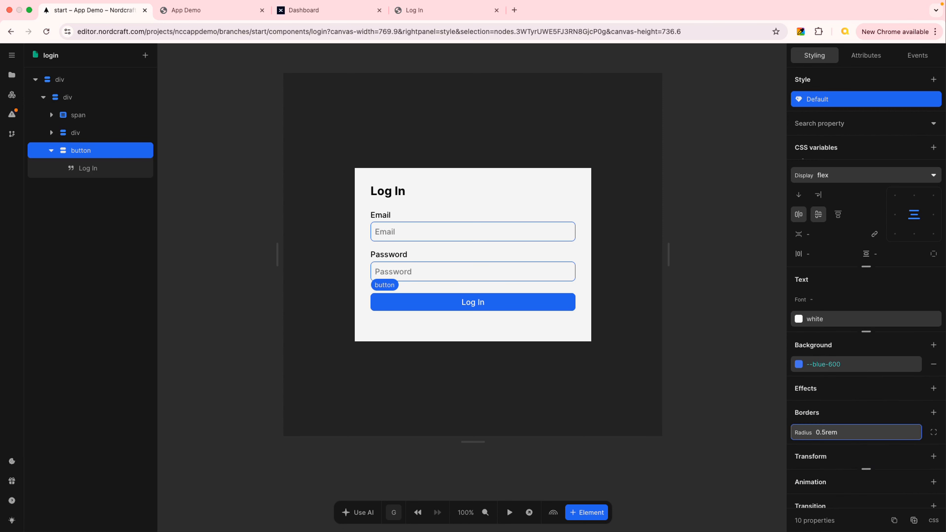
- Clear the fixed height of the grey form div so it fits its content
left_click(564, 323)
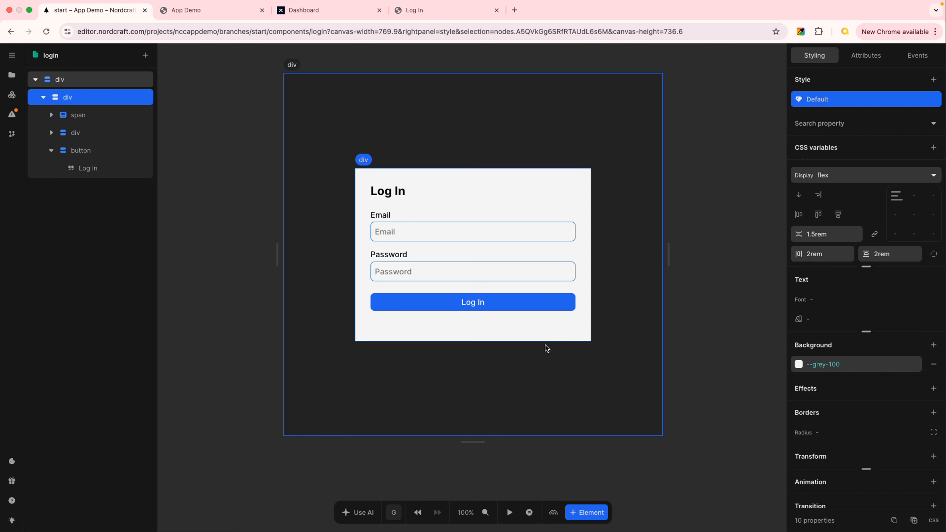
left_click(97, 97)
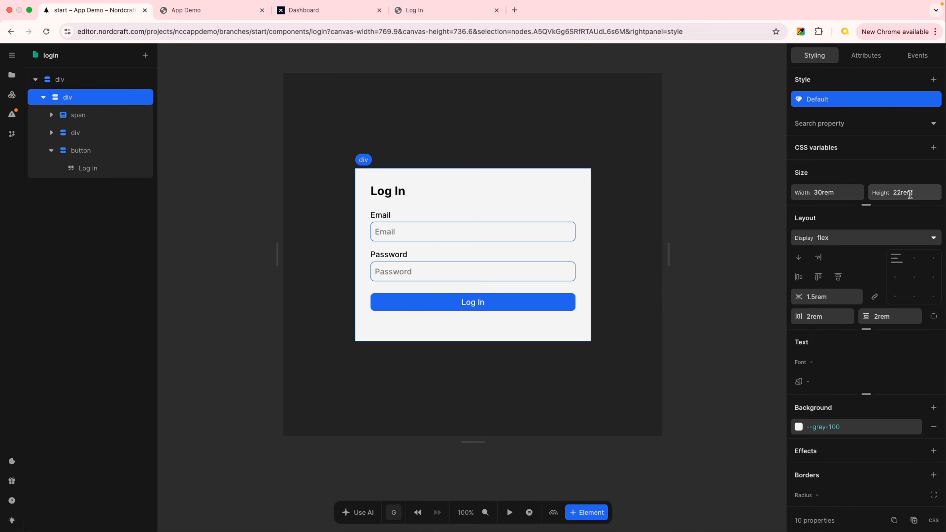
left_click(910, 194)
key("BackSpace")
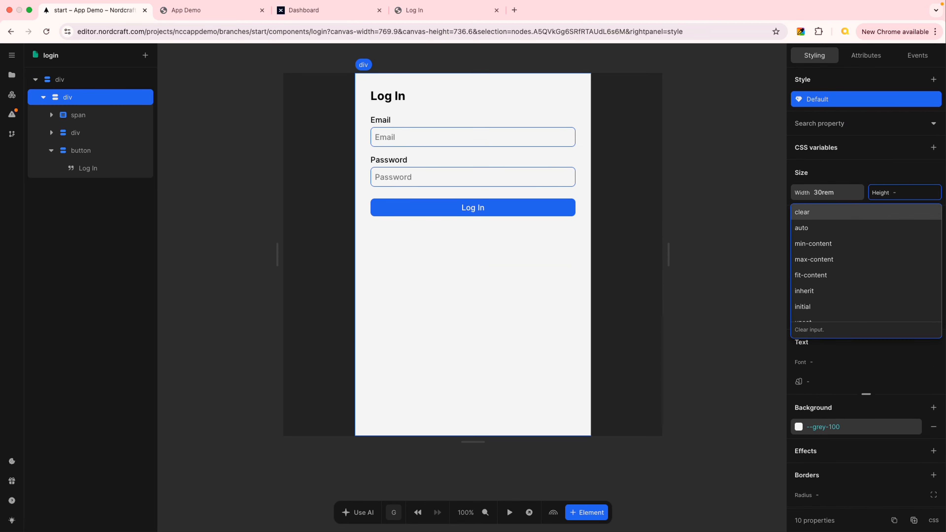
key("Return")
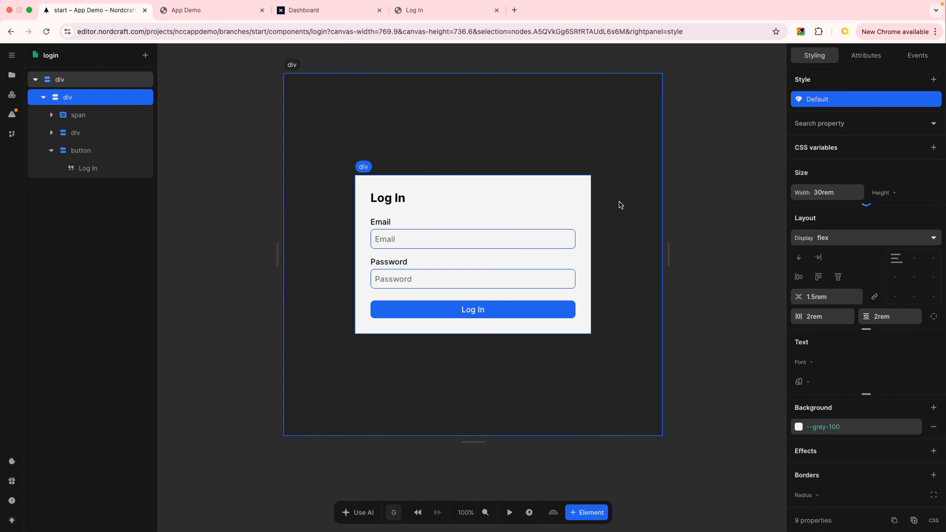
- Check the form corners on the sample page, and set the grey form div's border radius to 0.5rem in Nordcraft
left_click(429, 14)
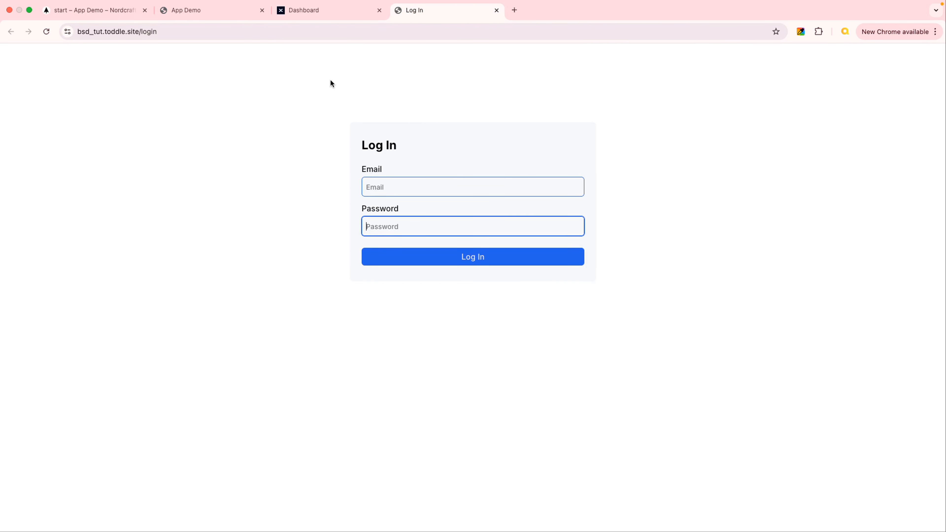
left_click(101, 11)
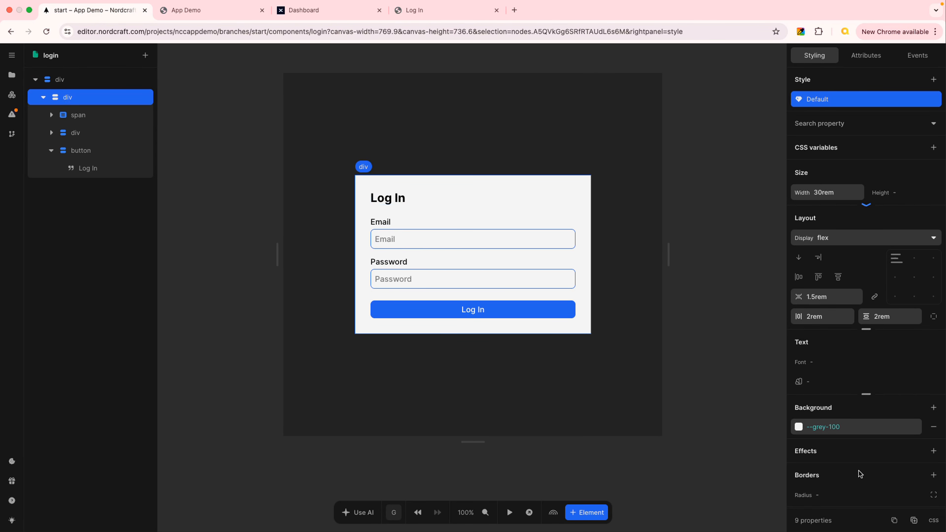
left_click(835, 496)
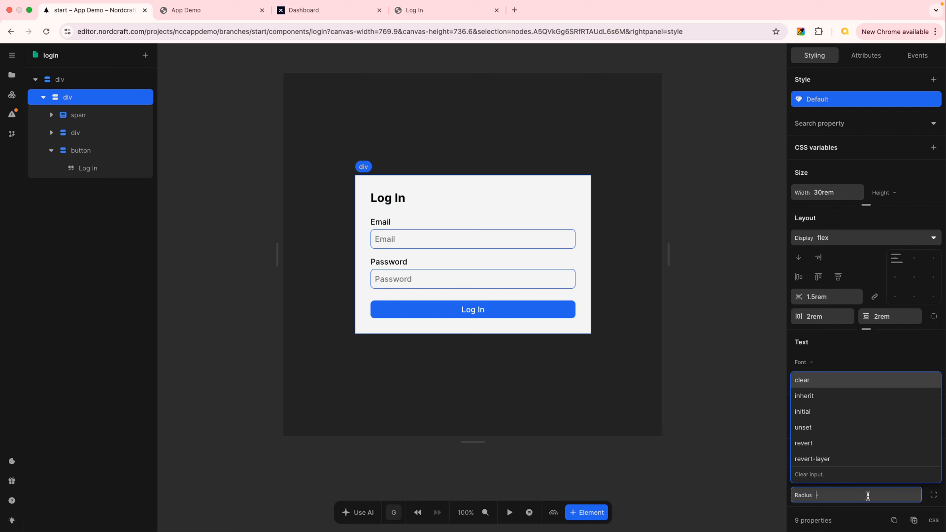
type("05.rem")
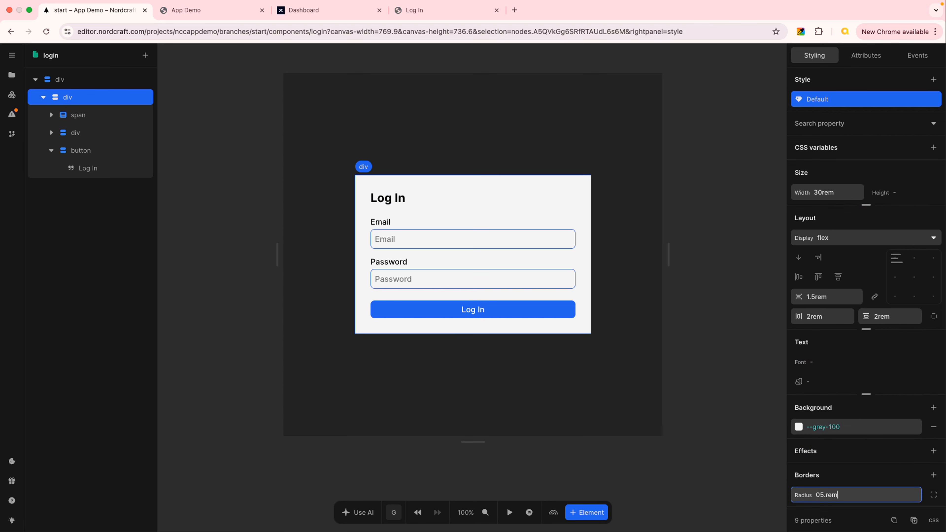
key("BackSpace")
key("BackSpace")
key("BackSpace")
key("BackSpace")
key("BackSpace")
type(".5re")
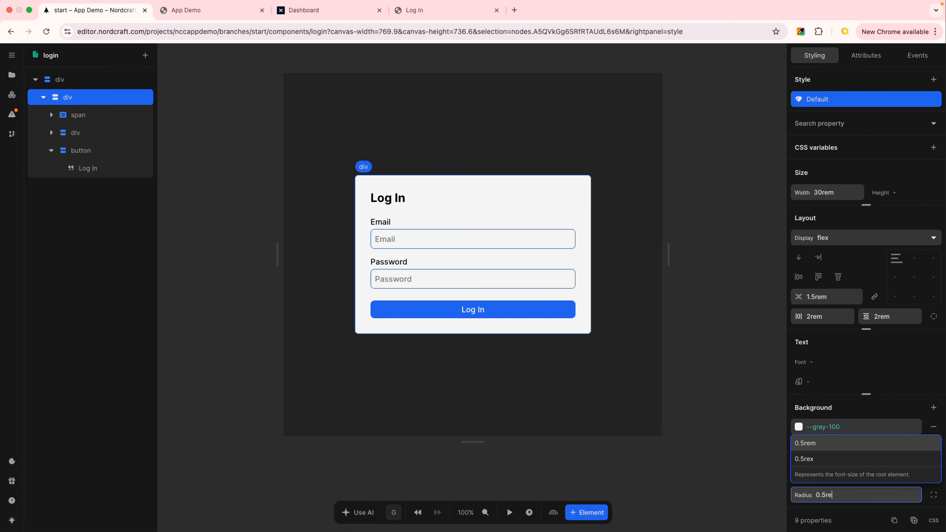
type("m")
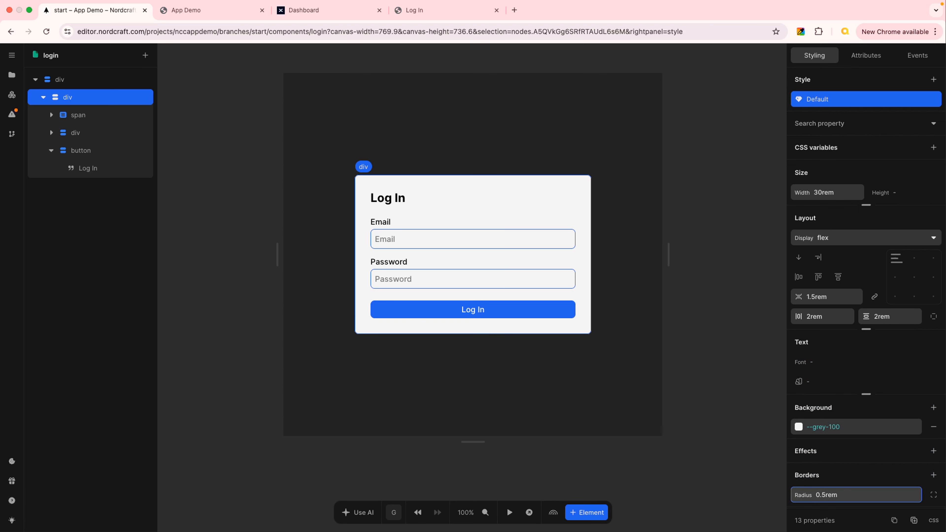
left_click(719, 293)
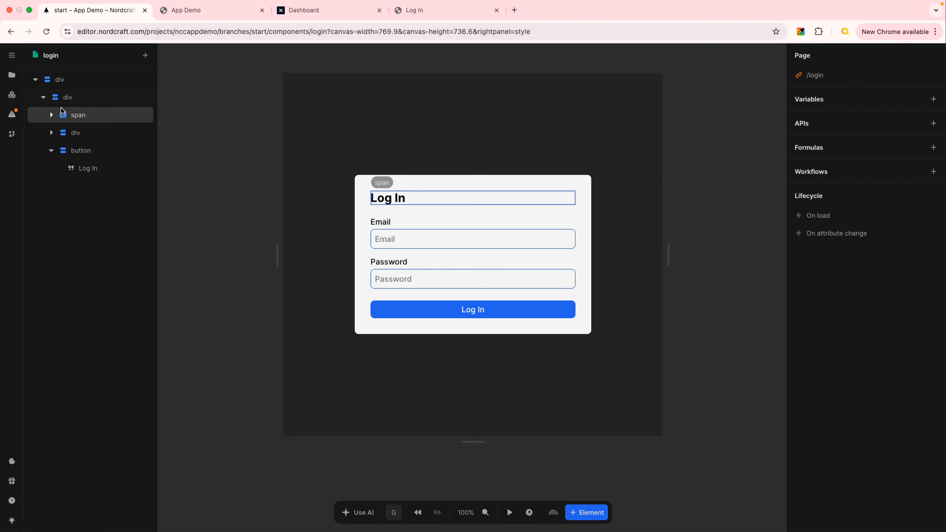
- Expand the field wrapper and its nested divs in the element tree, and select the email and password inputs in turn
left_click(52, 134)
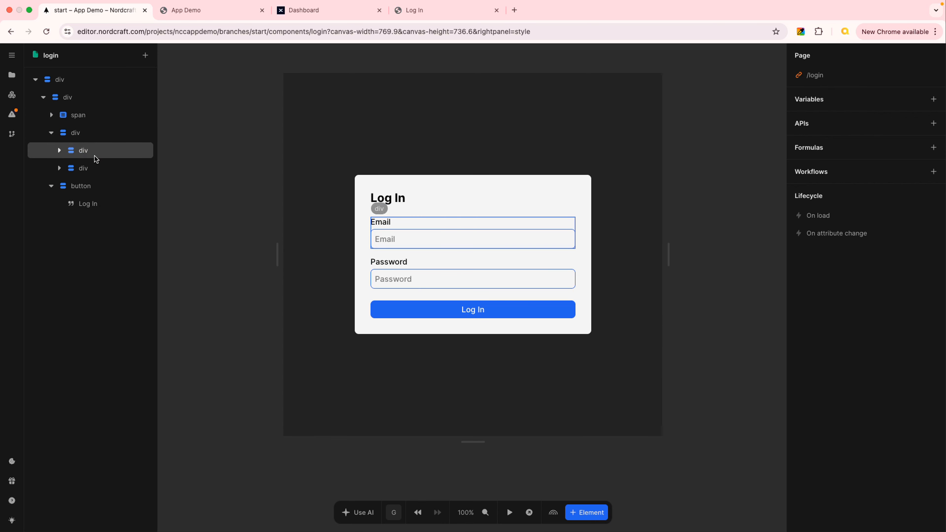
left_click(60, 152)
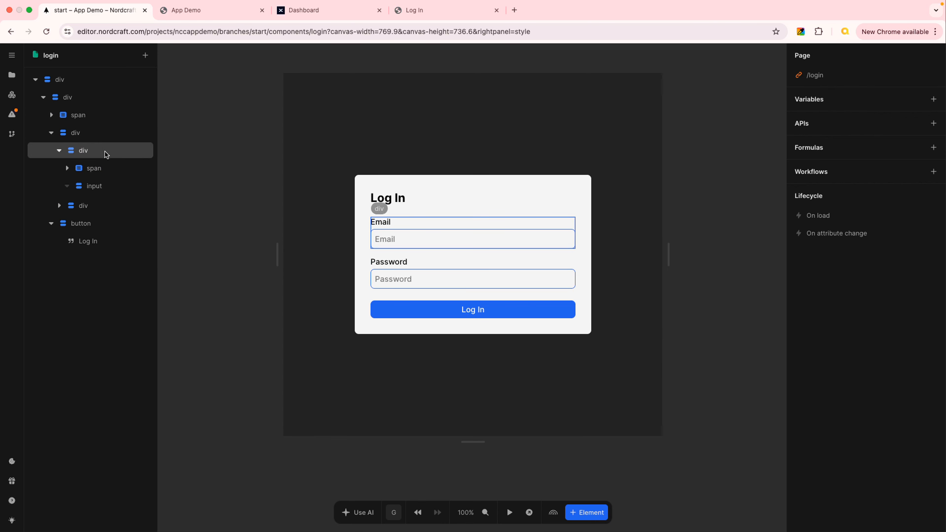
left_click(105, 188)
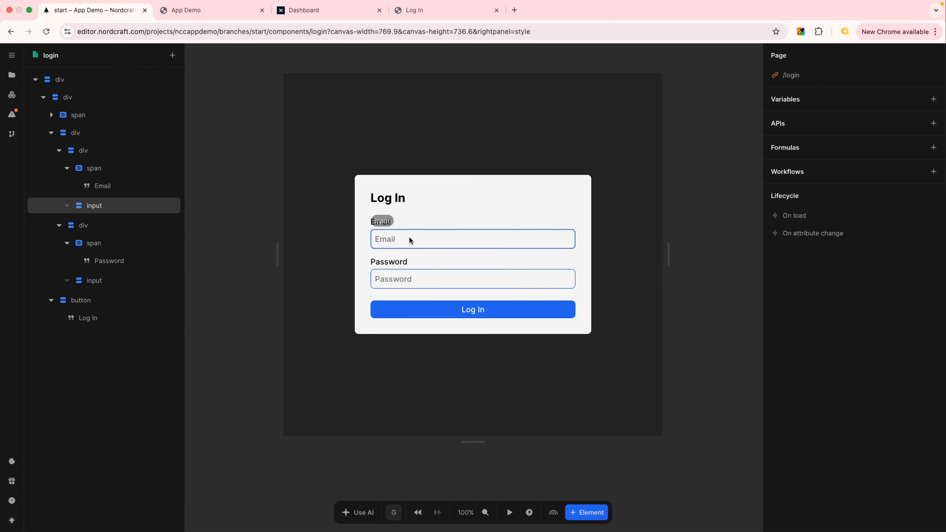
left_click(428, 237)
left_click(433, 279)
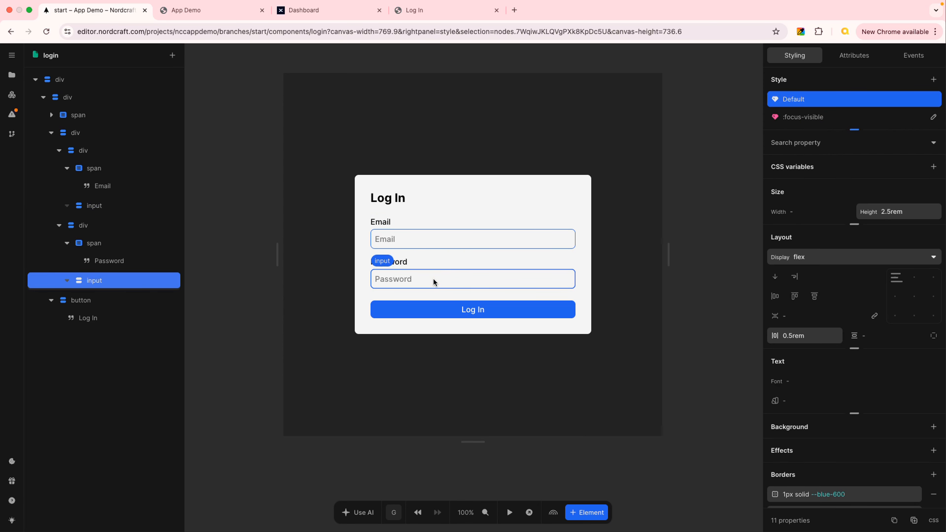